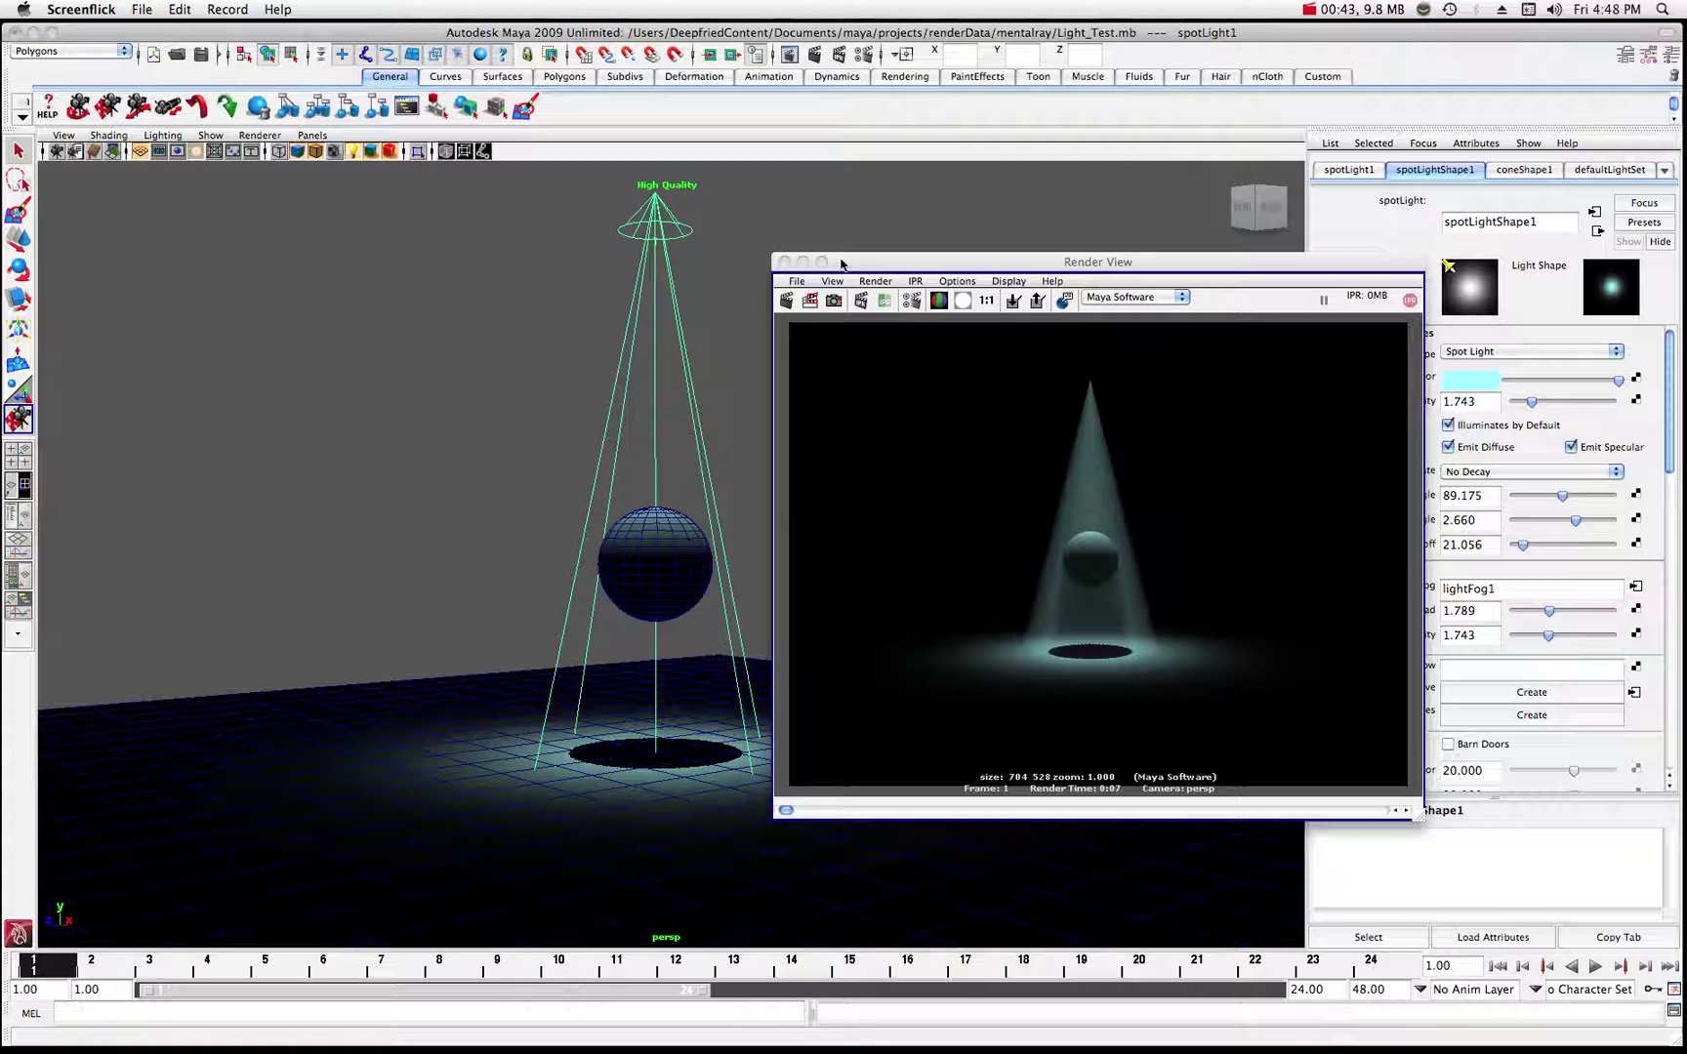
# - Minimize the render window and delete the spot light, the sphere and the ground plane from the scene
pyautogui.click(802, 261)
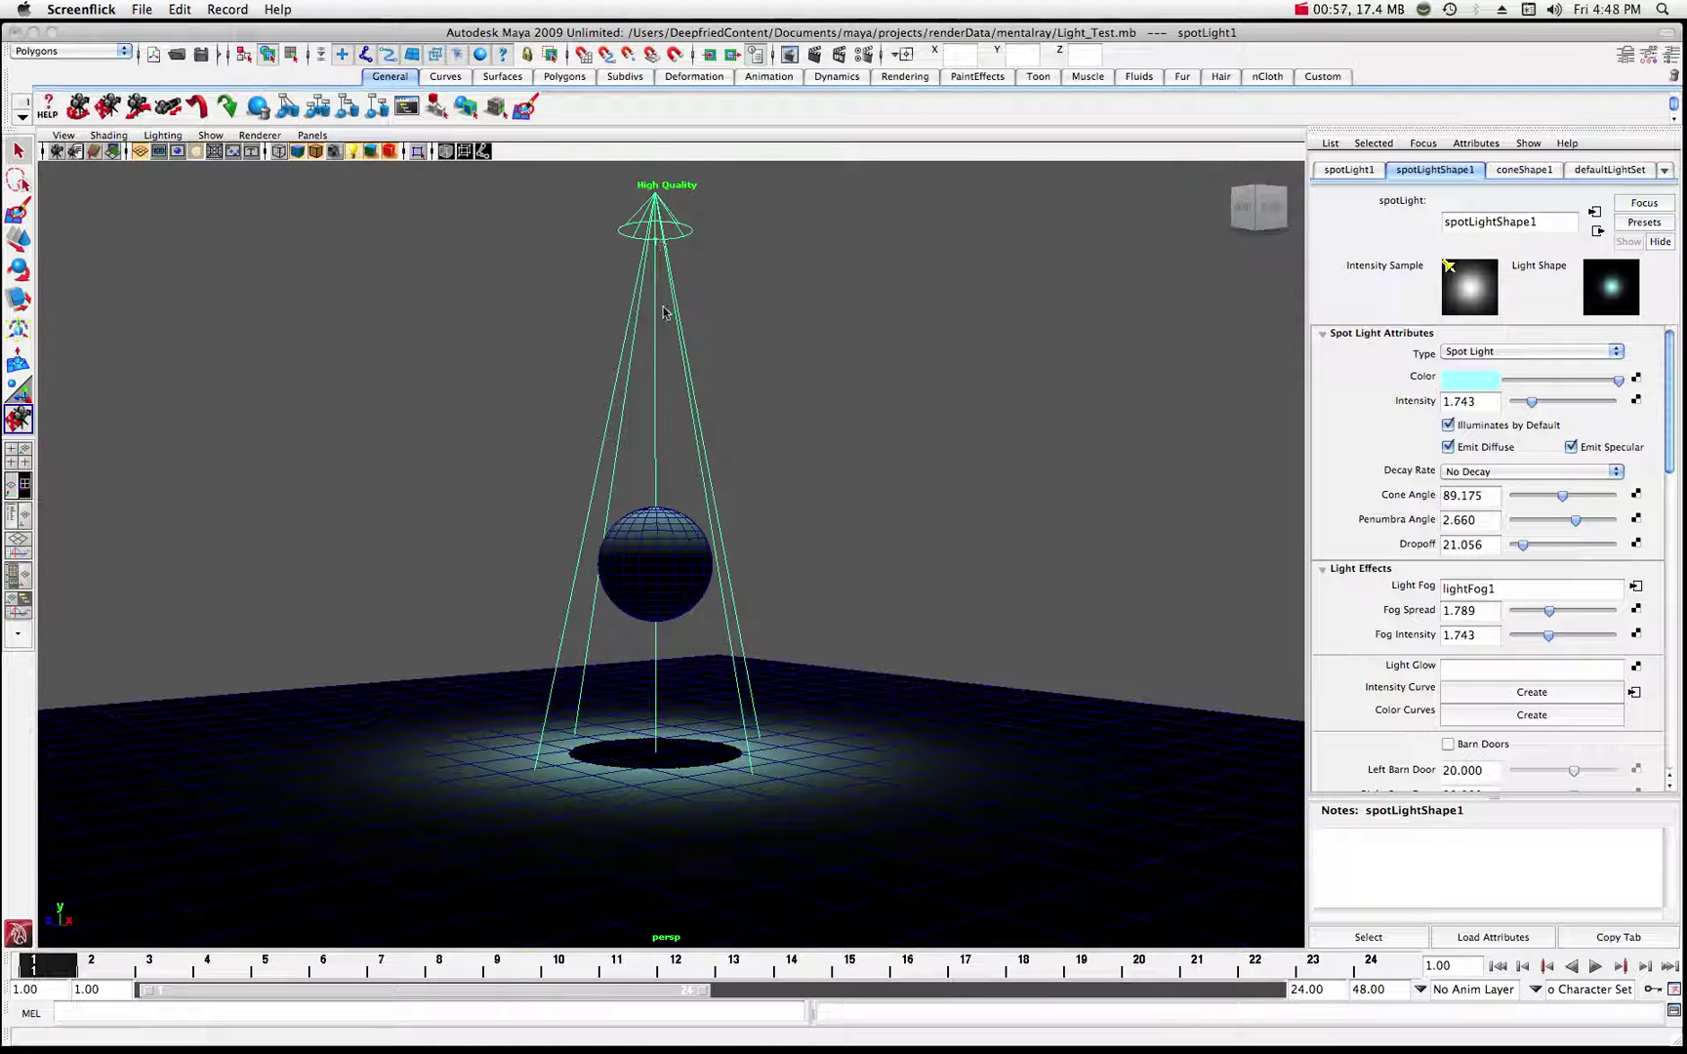
pyautogui.click(660, 235)
pyautogui.press('Delete')
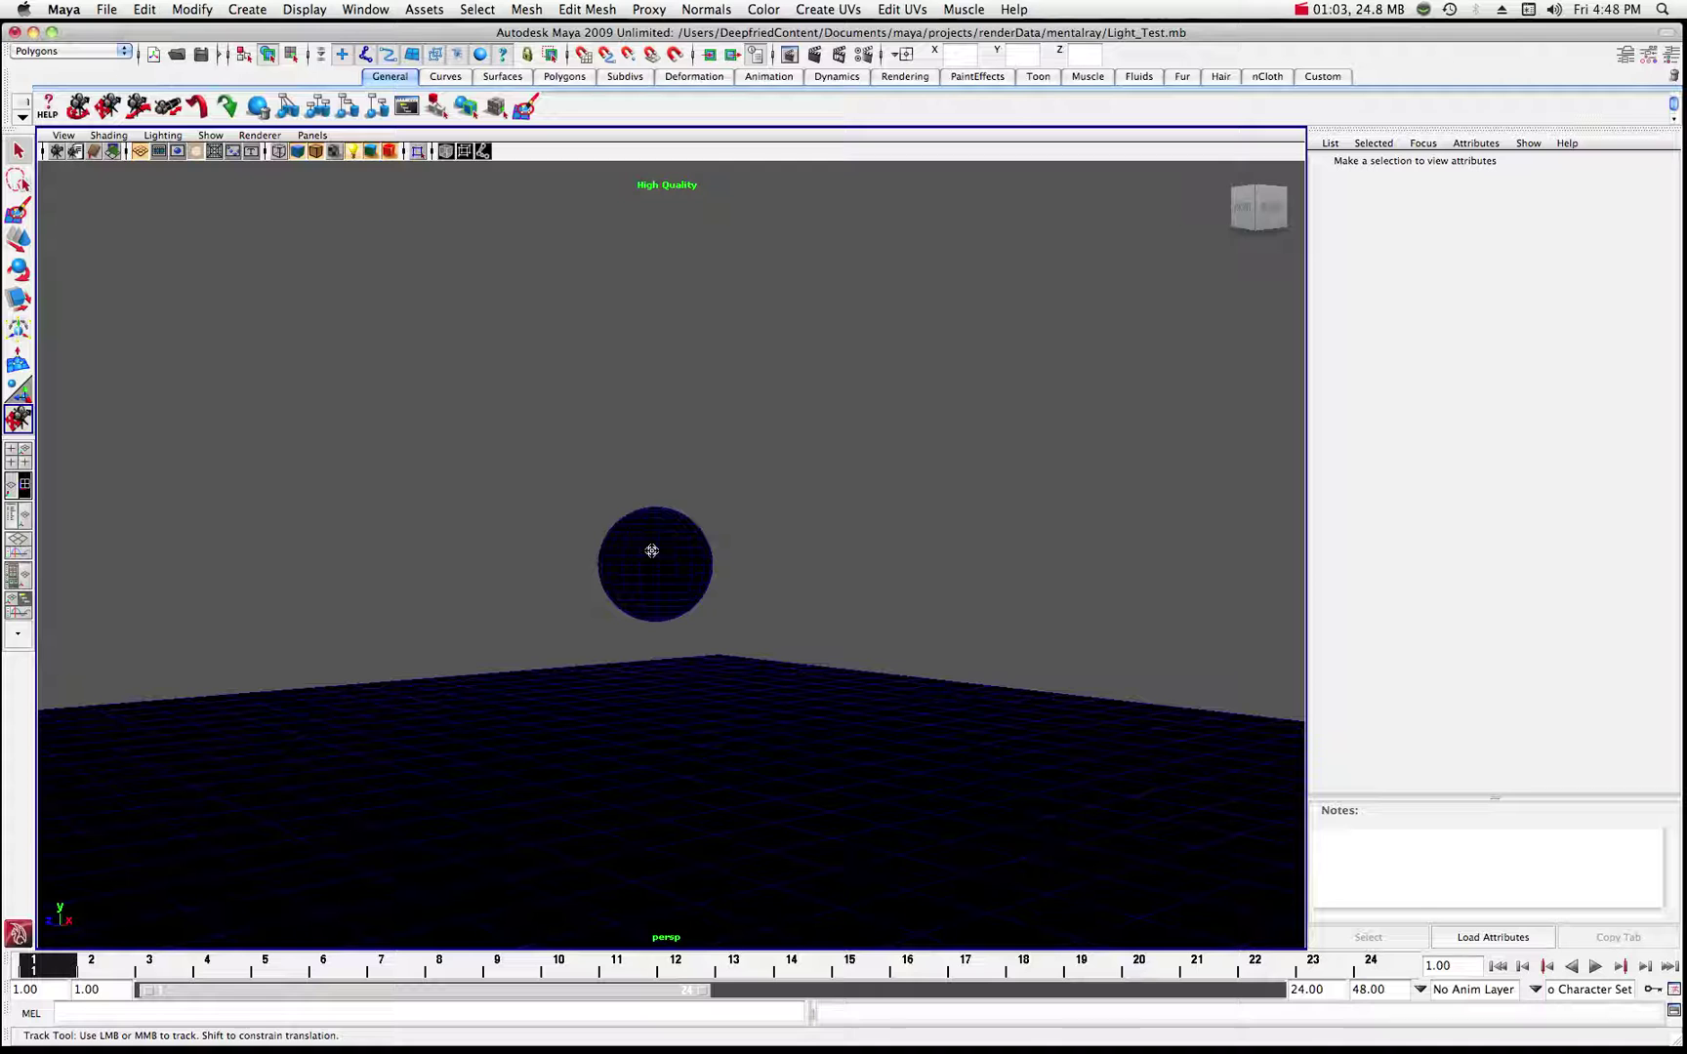
pyautogui.click(18, 151)
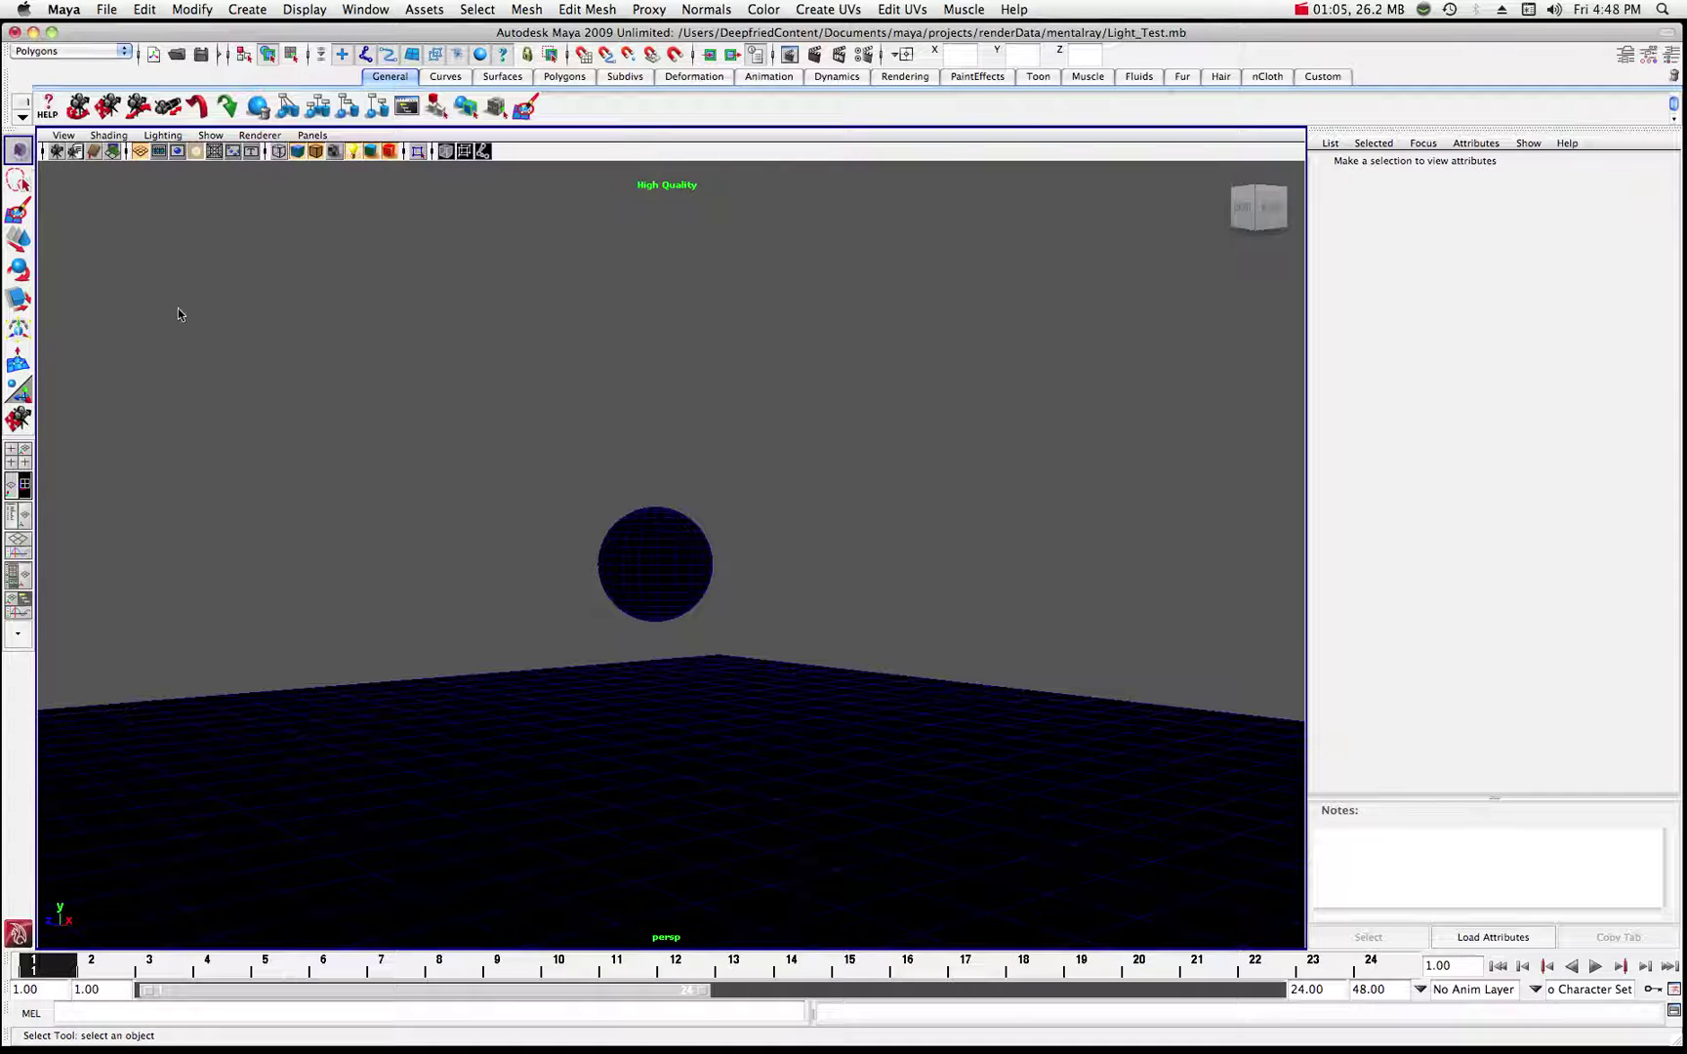
pyautogui.click(644, 561)
pyautogui.press('Delete')
pyautogui.click(700, 827)
pyautogui.press('Delete')
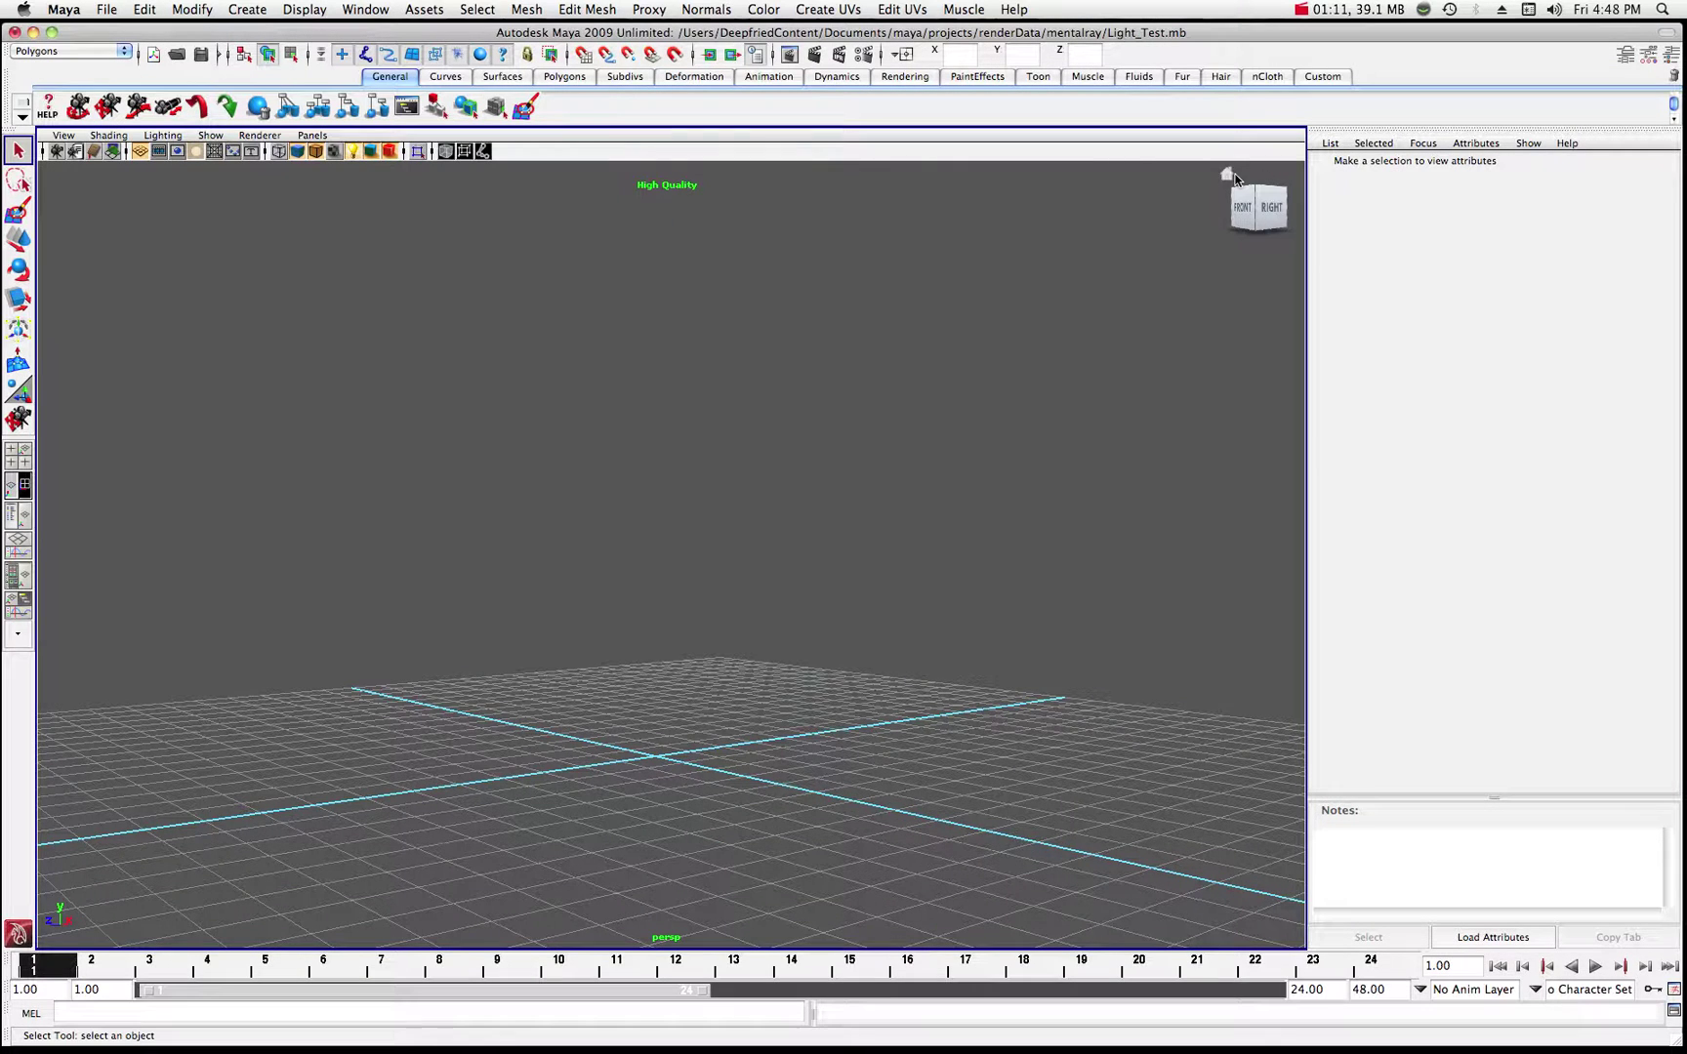
# - Create a polygon plane covering the whole grid in the home view and raise it slightly above the grid
pyautogui.click(1227, 175)
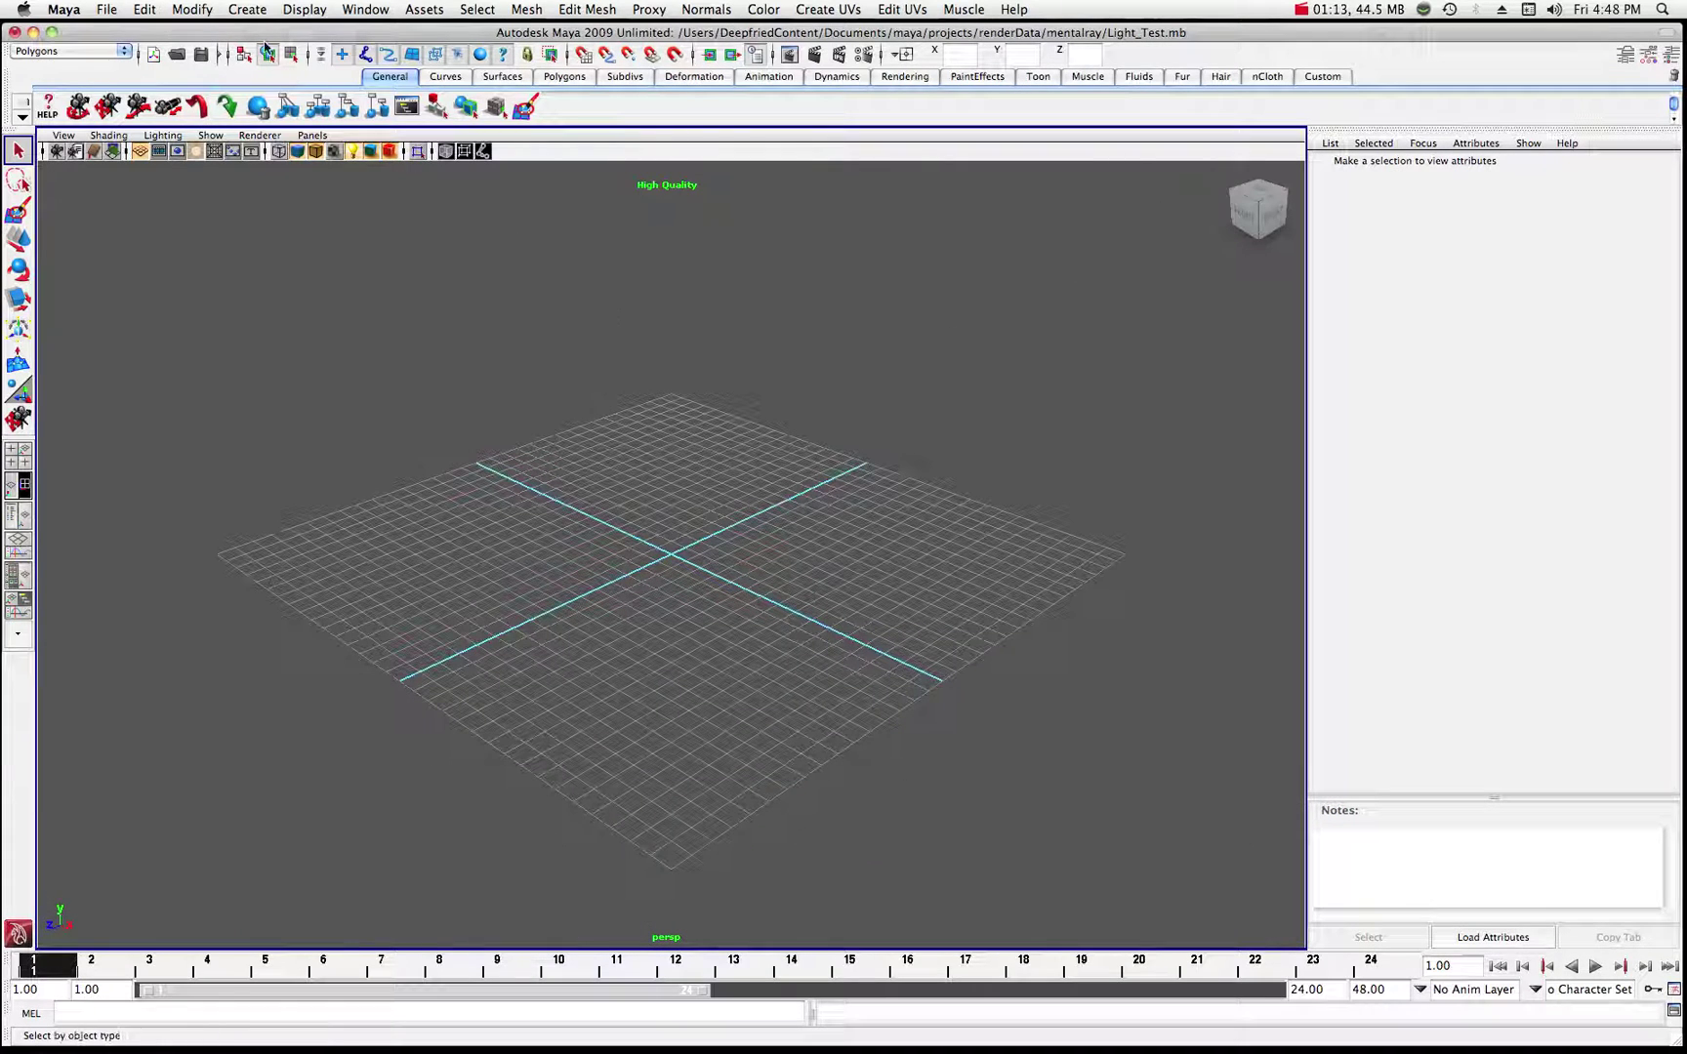
pyautogui.click(247, 9)
pyautogui.moveTo(292, 56)
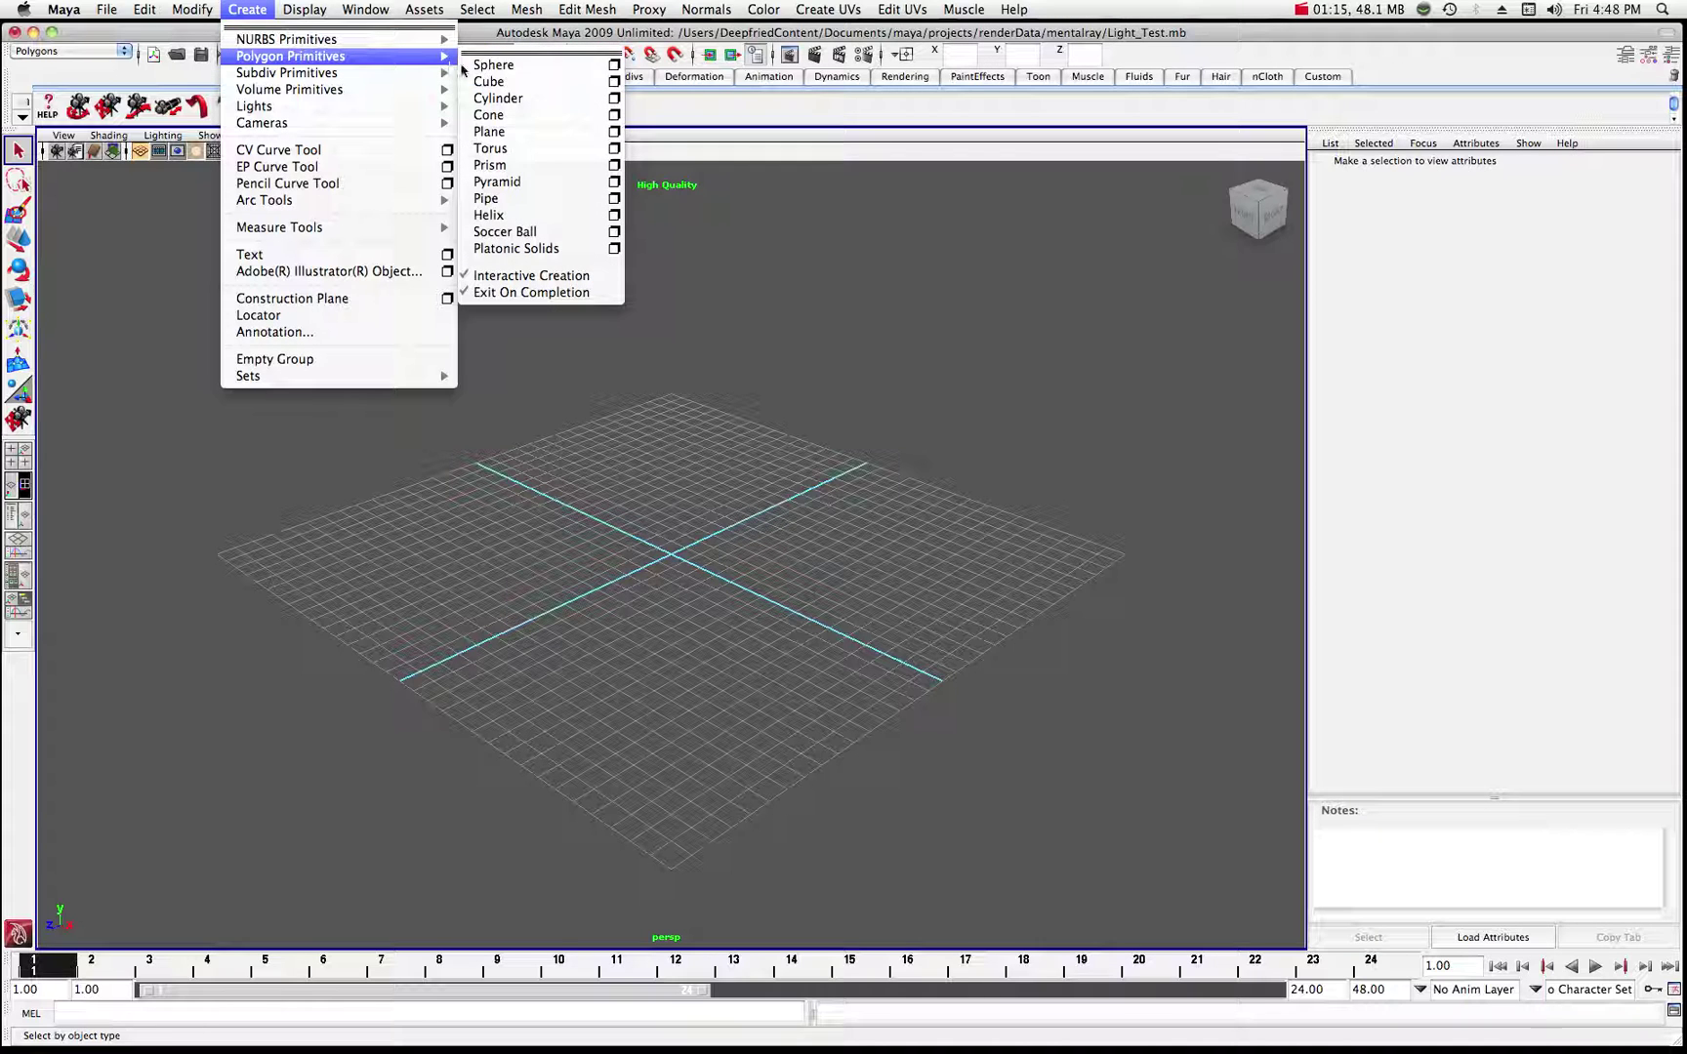
pyautogui.click(487, 131)
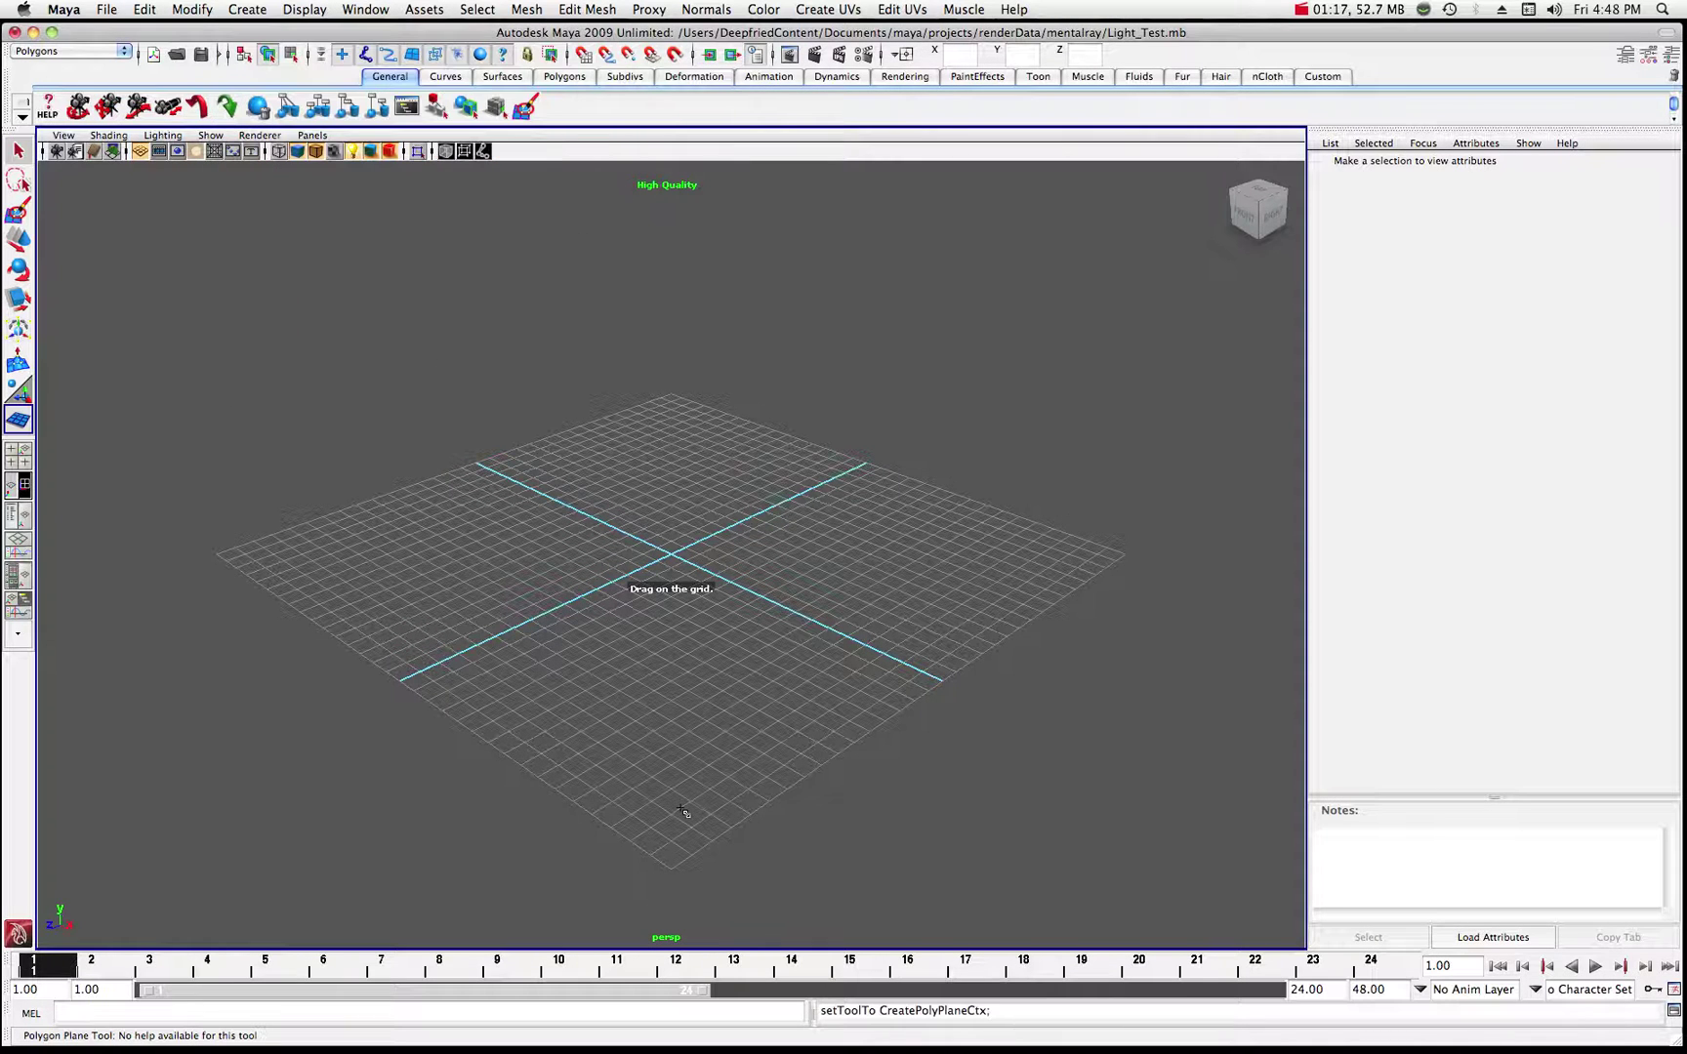
pyautogui.moveTo(671, 865)
pyautogui.mouseDown()
pyautogui.moveTo(689, 681)
pyautogui.moveTo(644, 478)
pyautogui.moveTo(668, 396)
pyautogui.mouseUp()
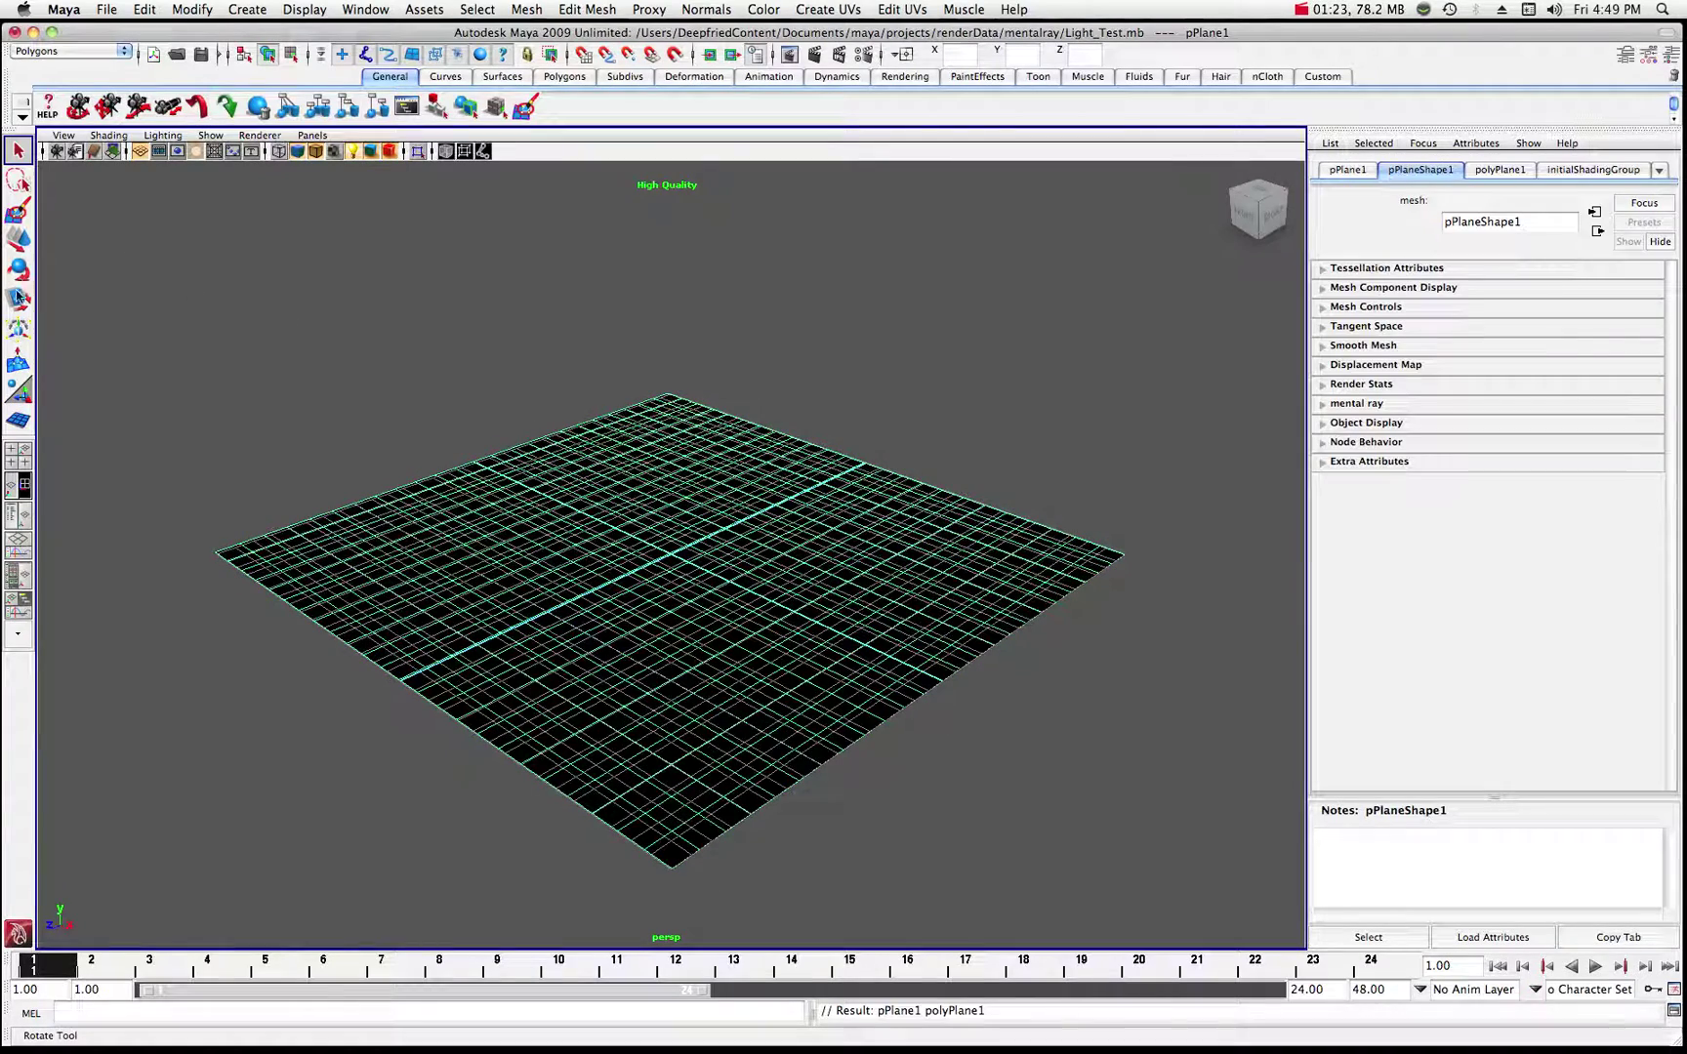
pyautogui.click(18, 240)
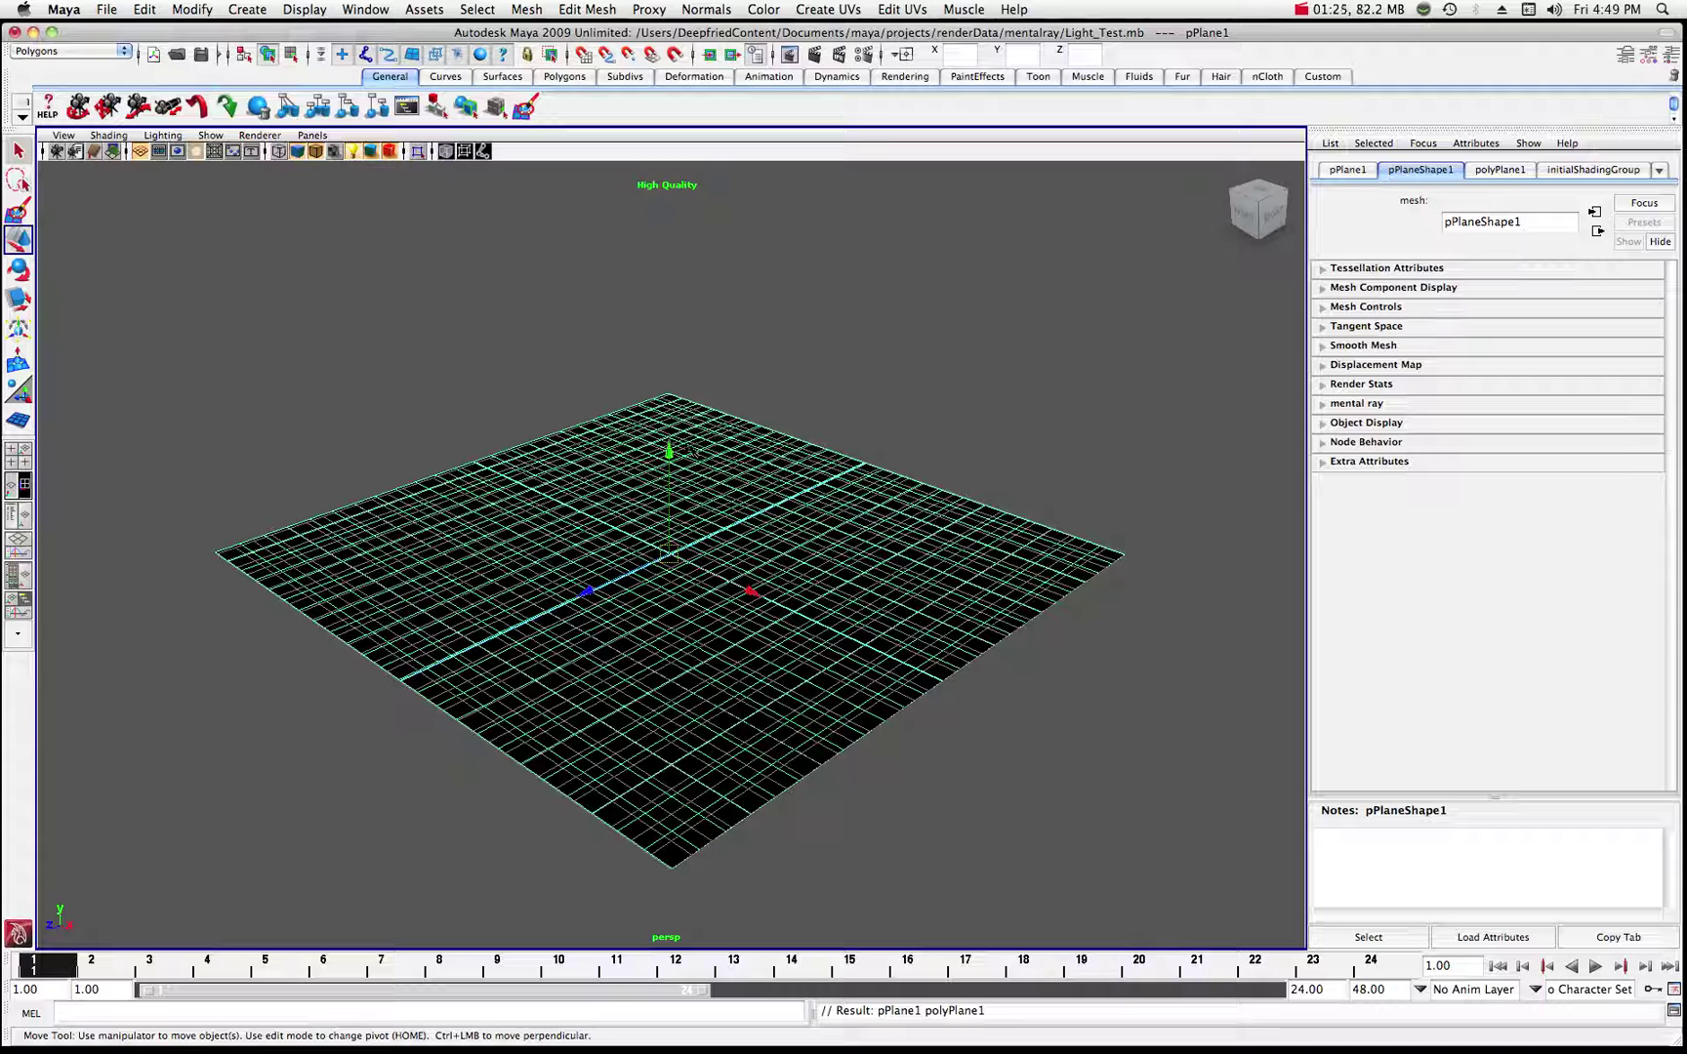
pyautogui.moveTo(669, 452); pyautogui.dragTo(668, 447)
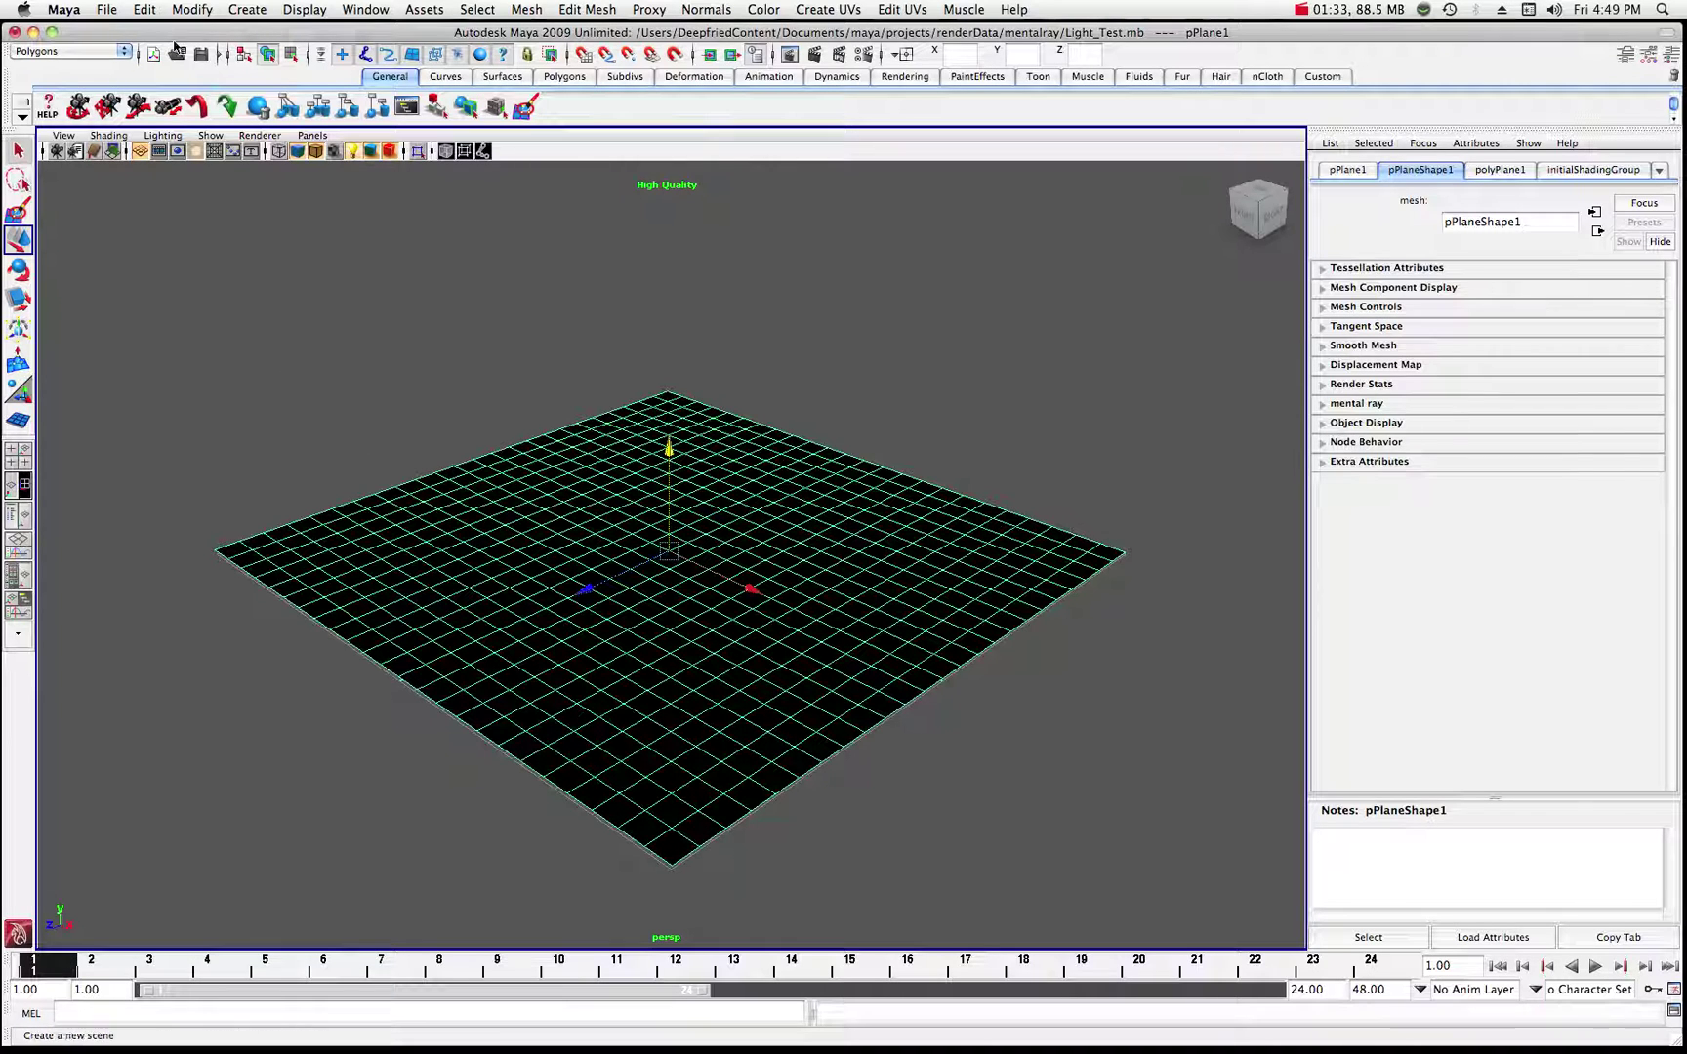
# - Create a polygon sphere near the middle of the plane and raise it to about 12.9 in Y
pyautogui.click(247, 11)
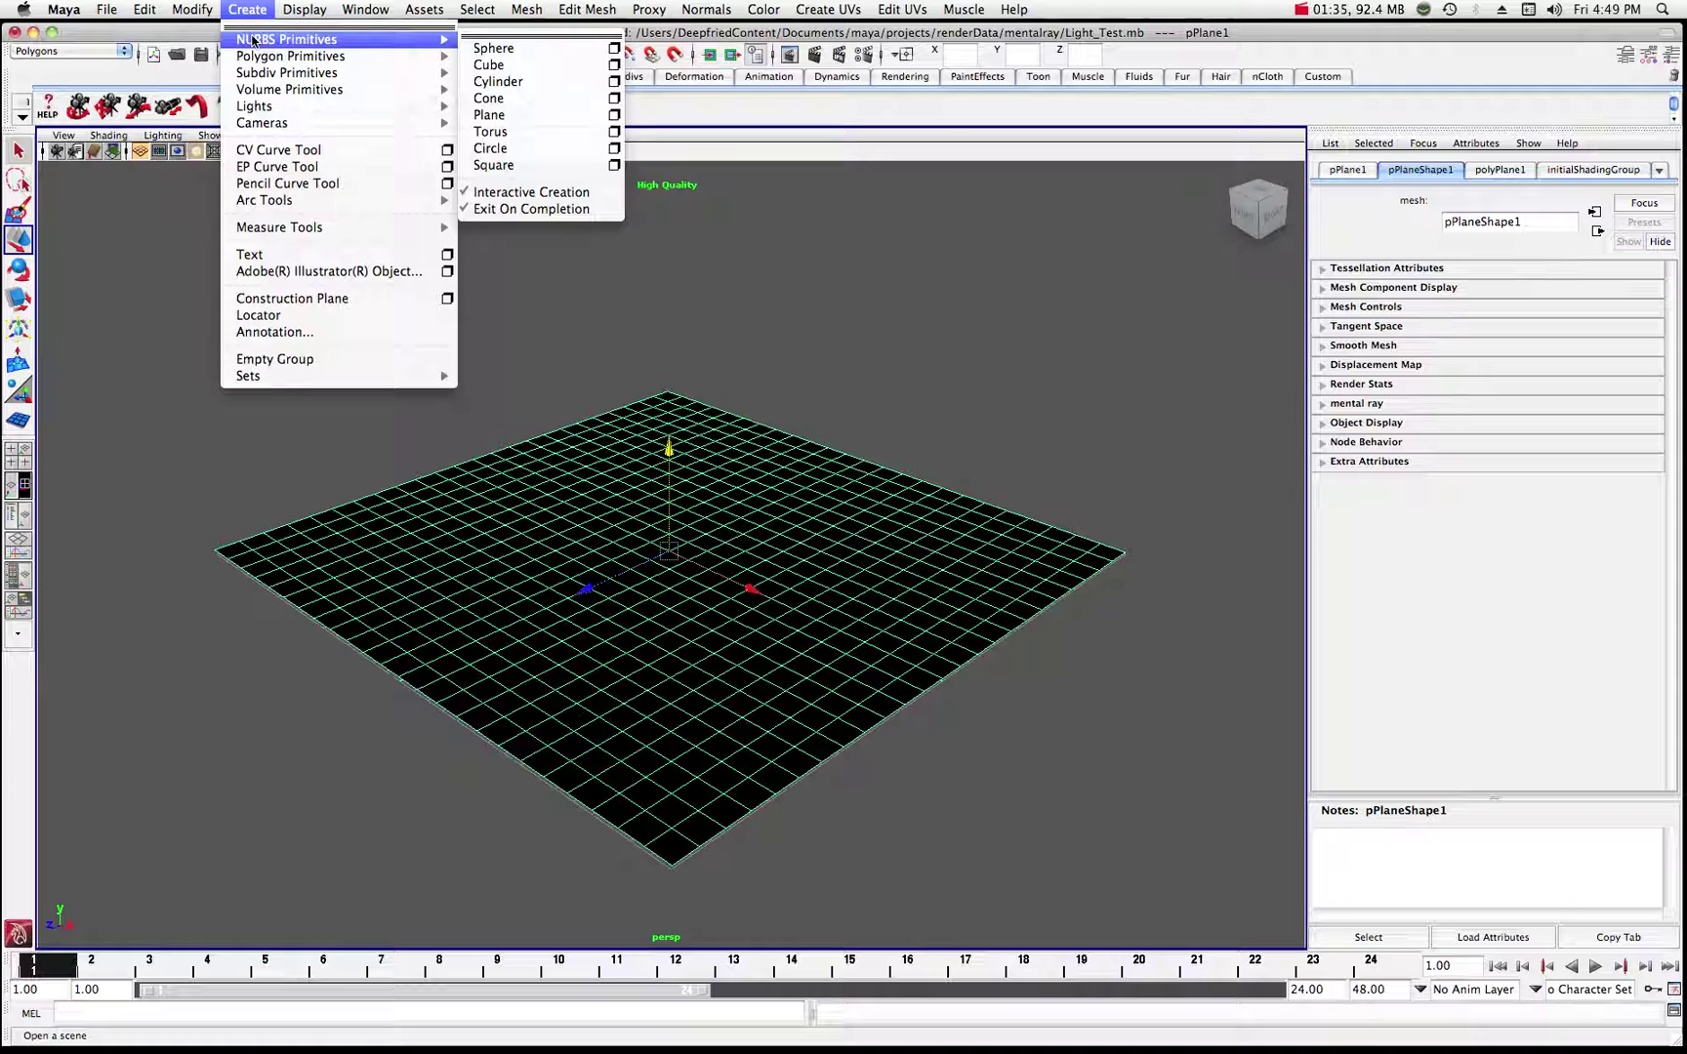
pyautogui.moveTo(358, 60)
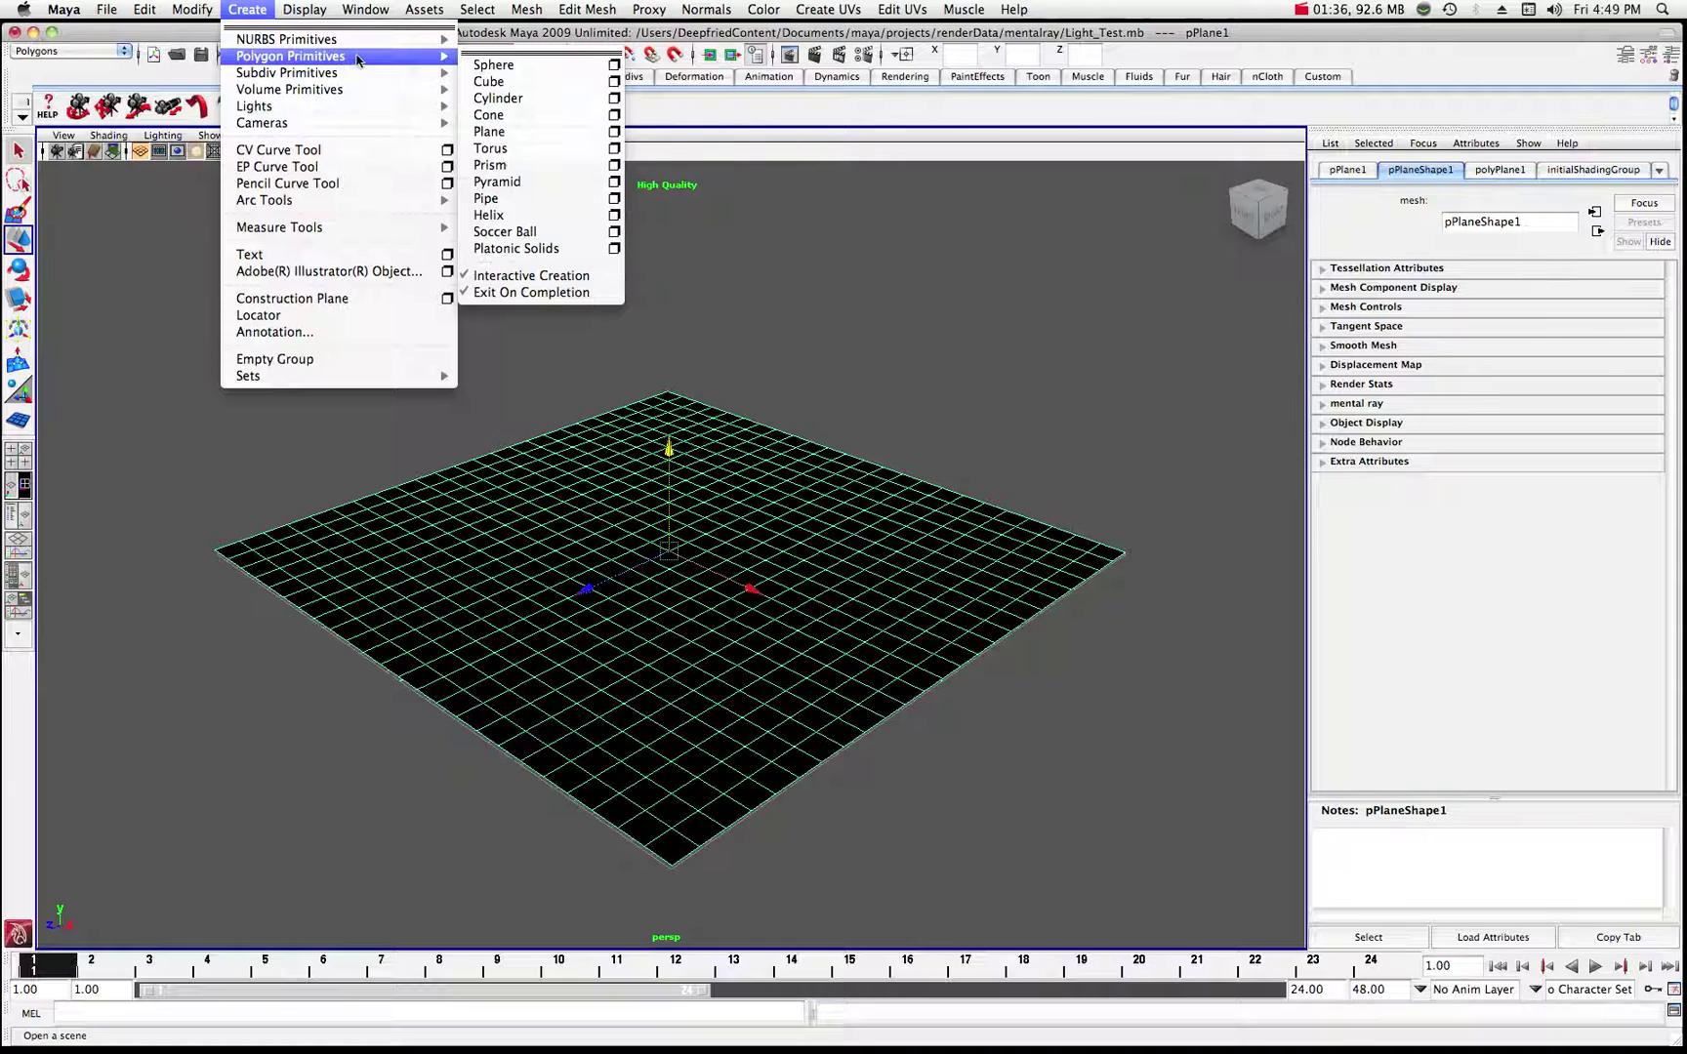
pyautogui.click(503, 66)
pyautogui.moveTo(663, 583); pyautogui.dragTo(665, 554)
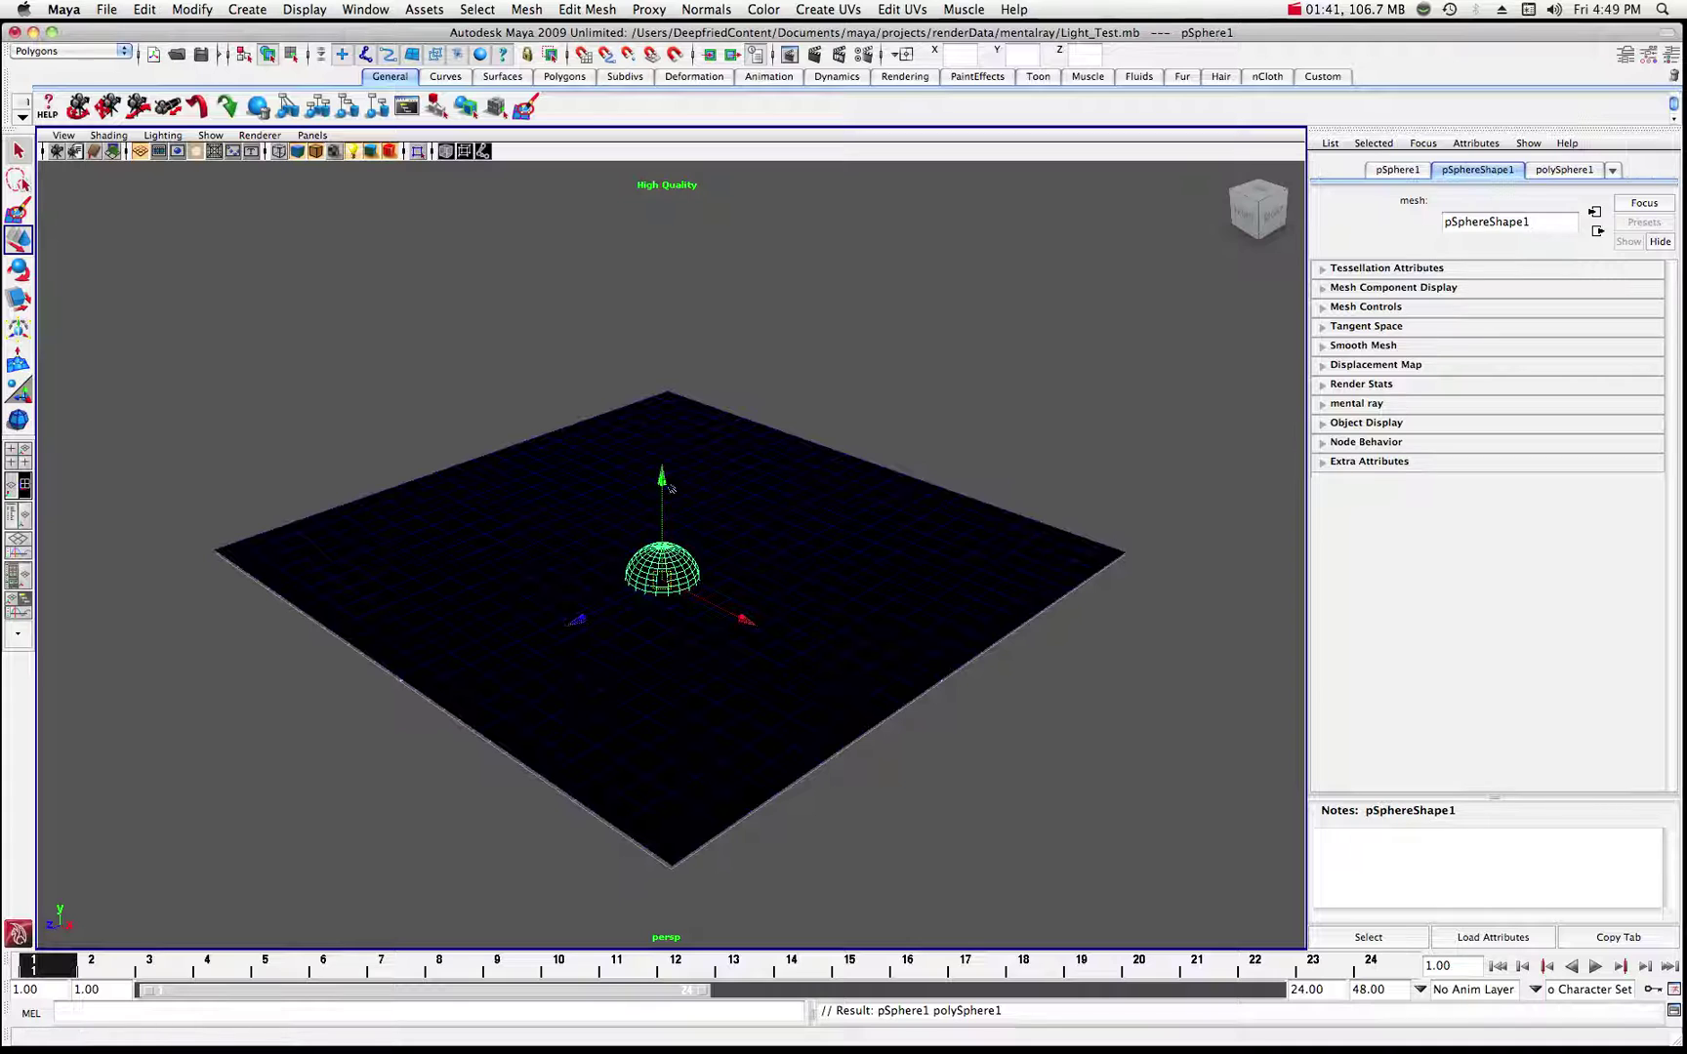
pyautogui.moveTo(667, 483); pyautogui.dragTo(667, 391)
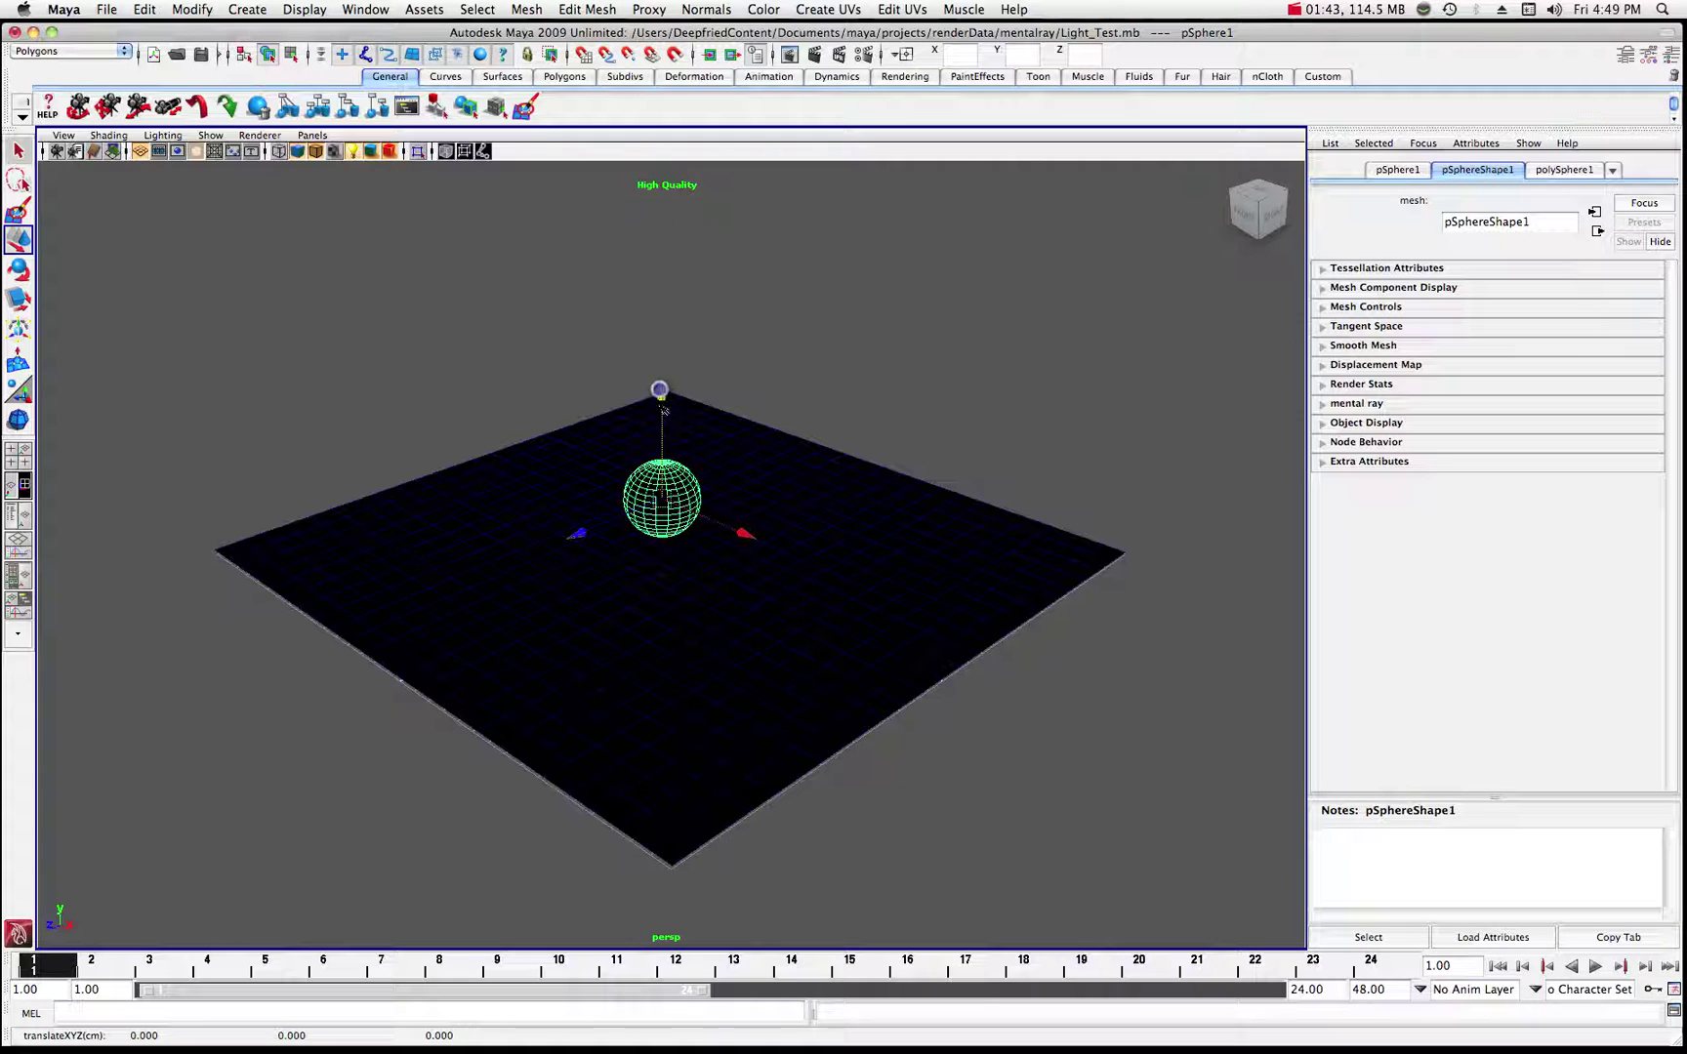
# - Reset the sphere's Translate X, Y and Z to 0, and raise it above the plane to about 14.14 in Y
pyautogui.click(1673, 57)
pyautogui.click(1637, 194)
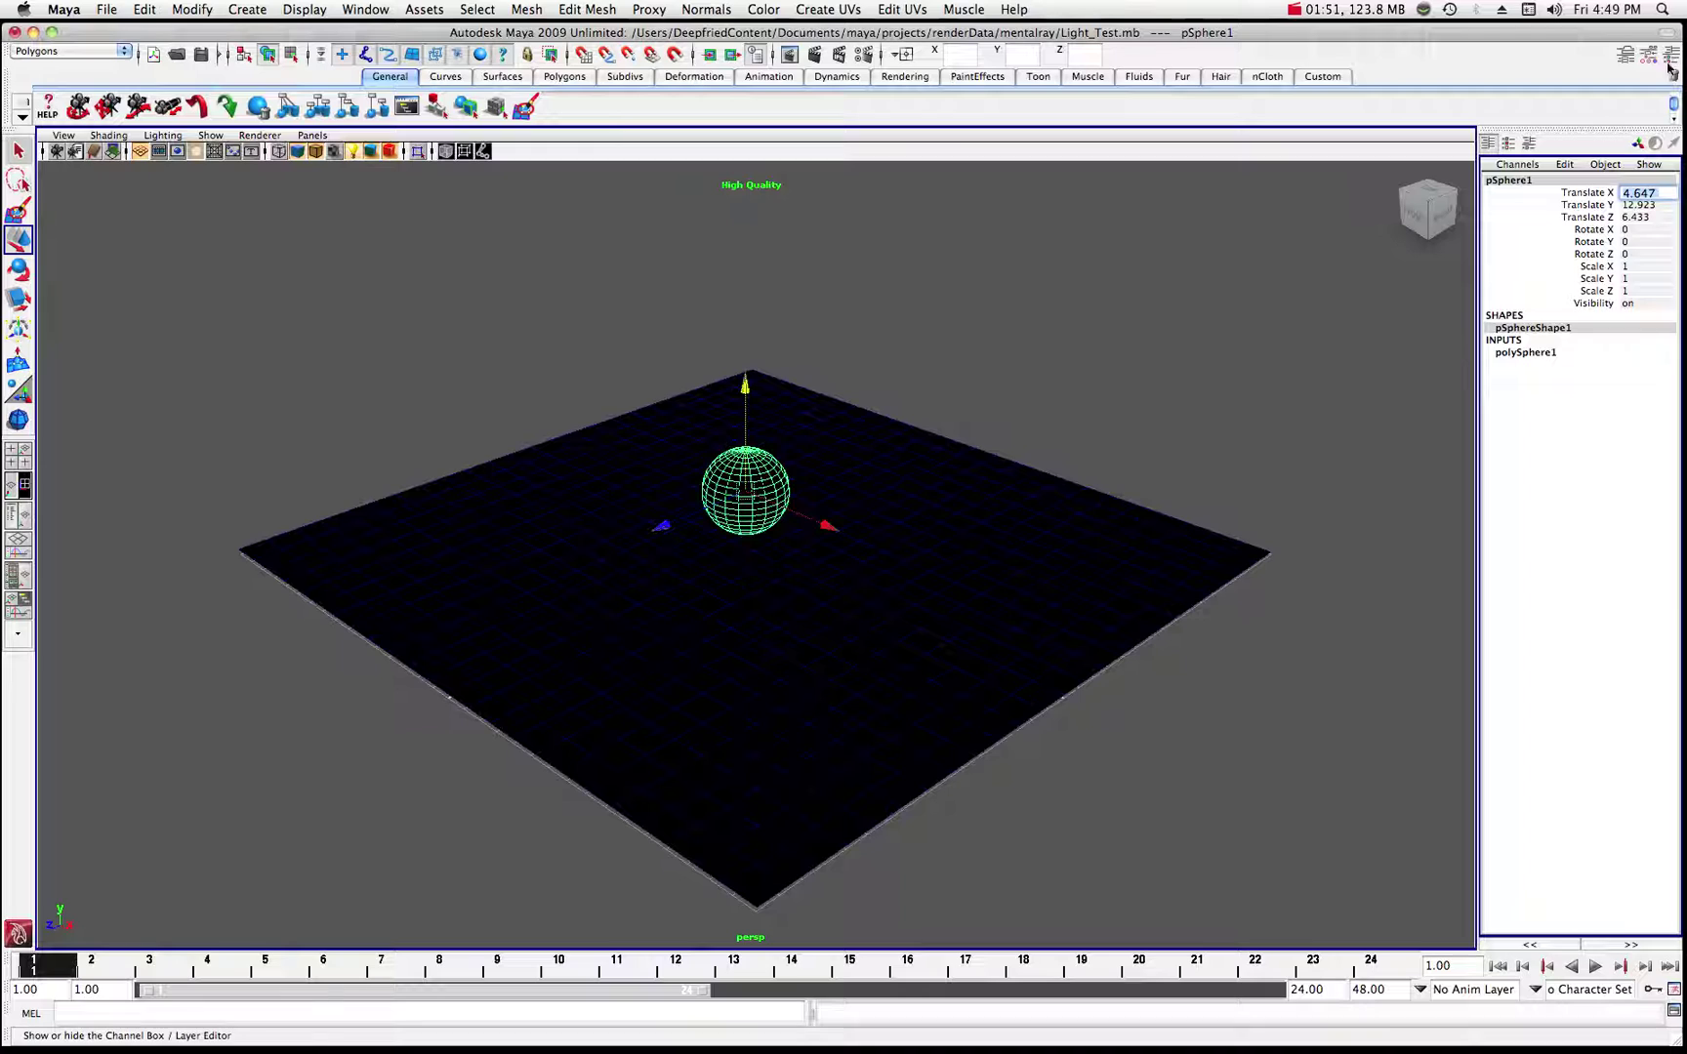
pyautogui.write('0')
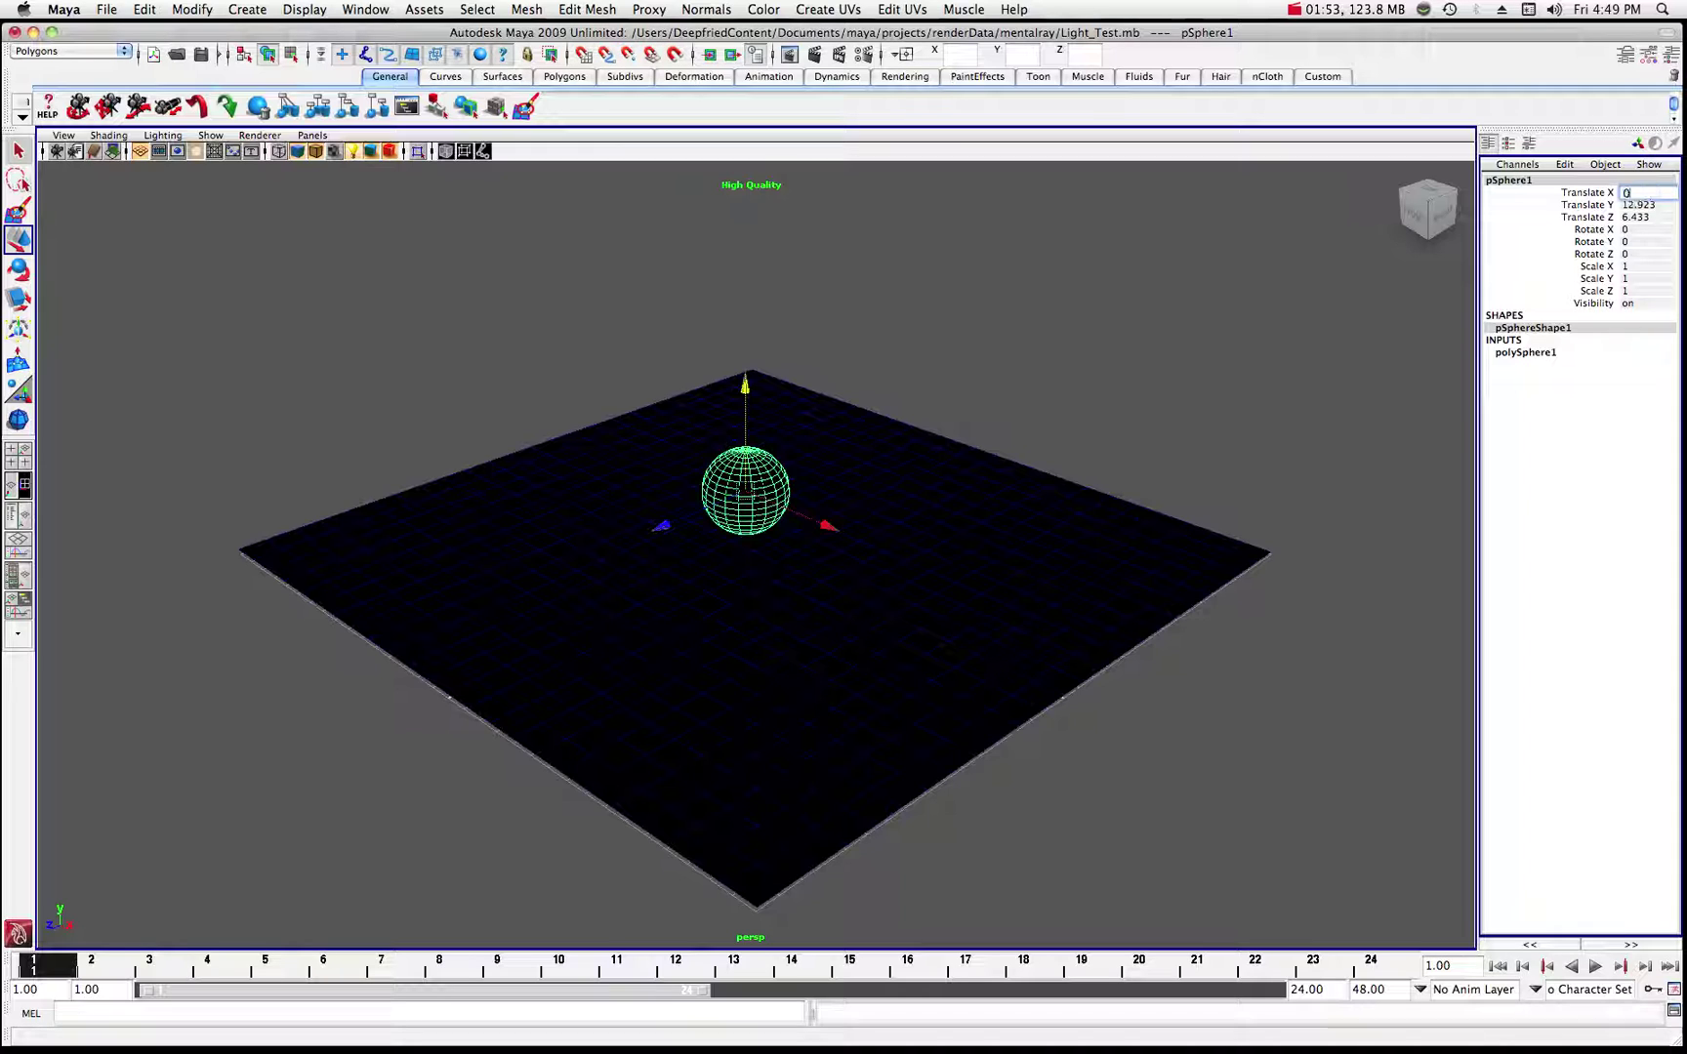
pyautogui.click(1630, 206)
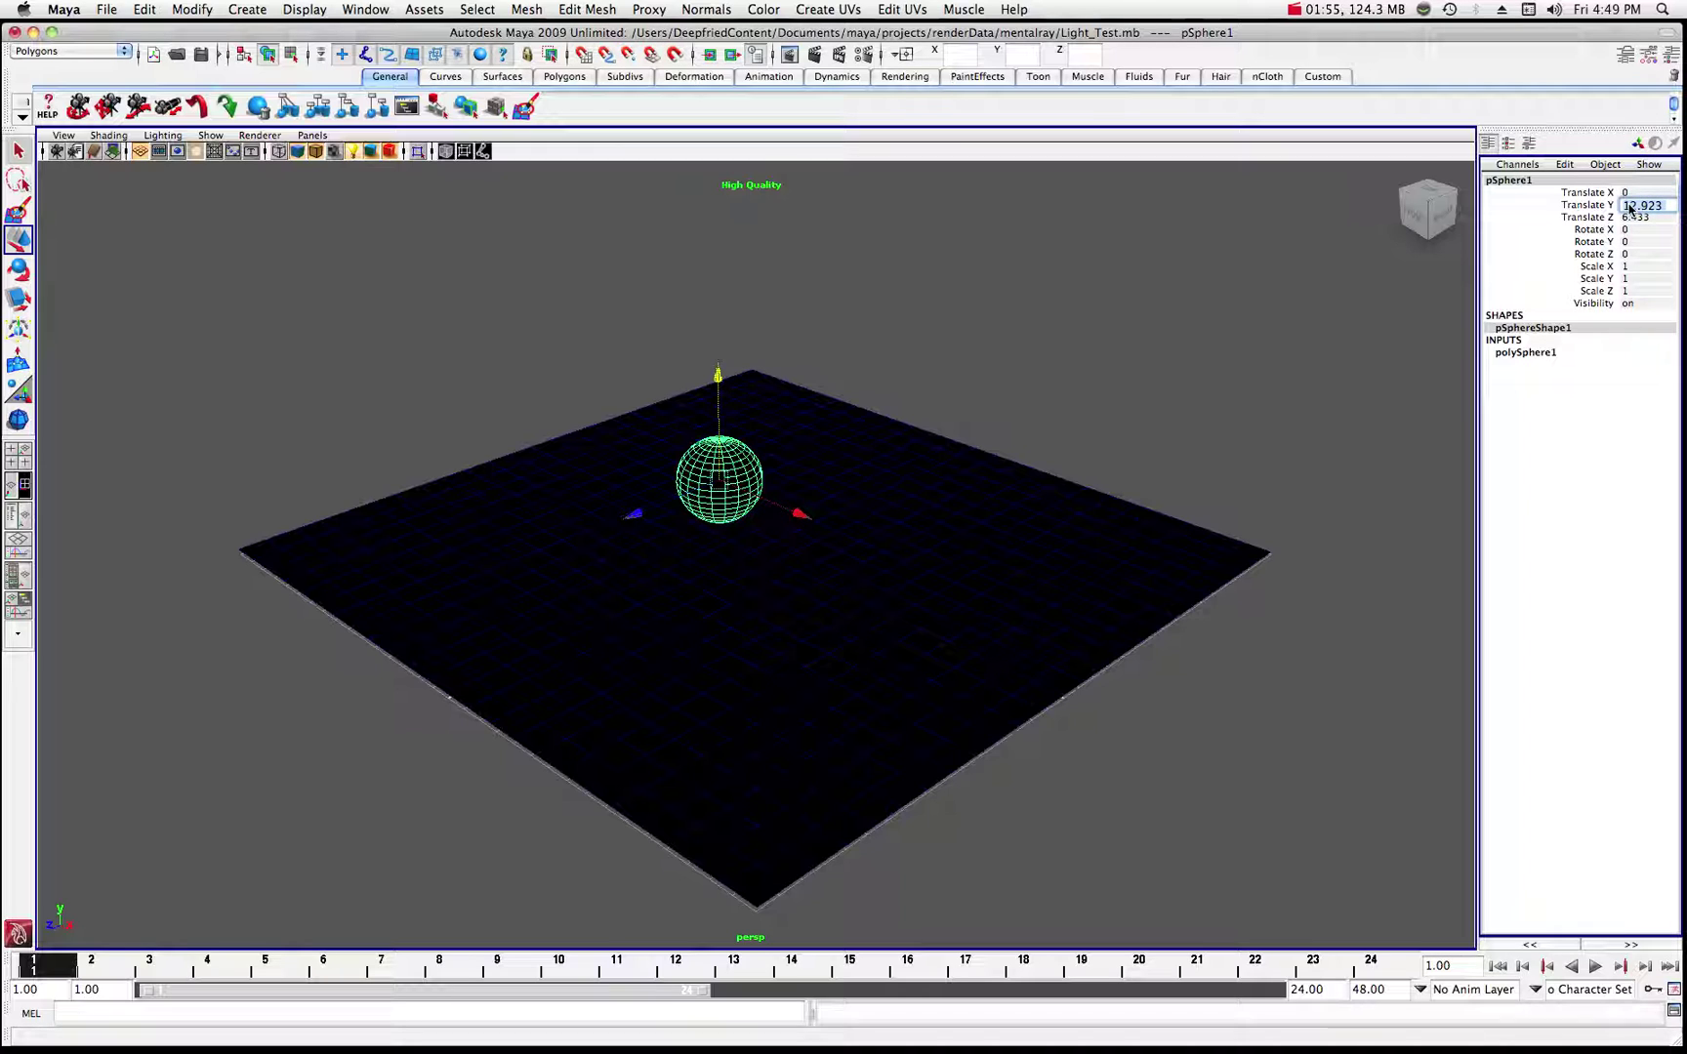
pyautogui.write('0')
pyautogui.click(1626, 217)
pyautogui.write('0')
pyautogui.press('Return')
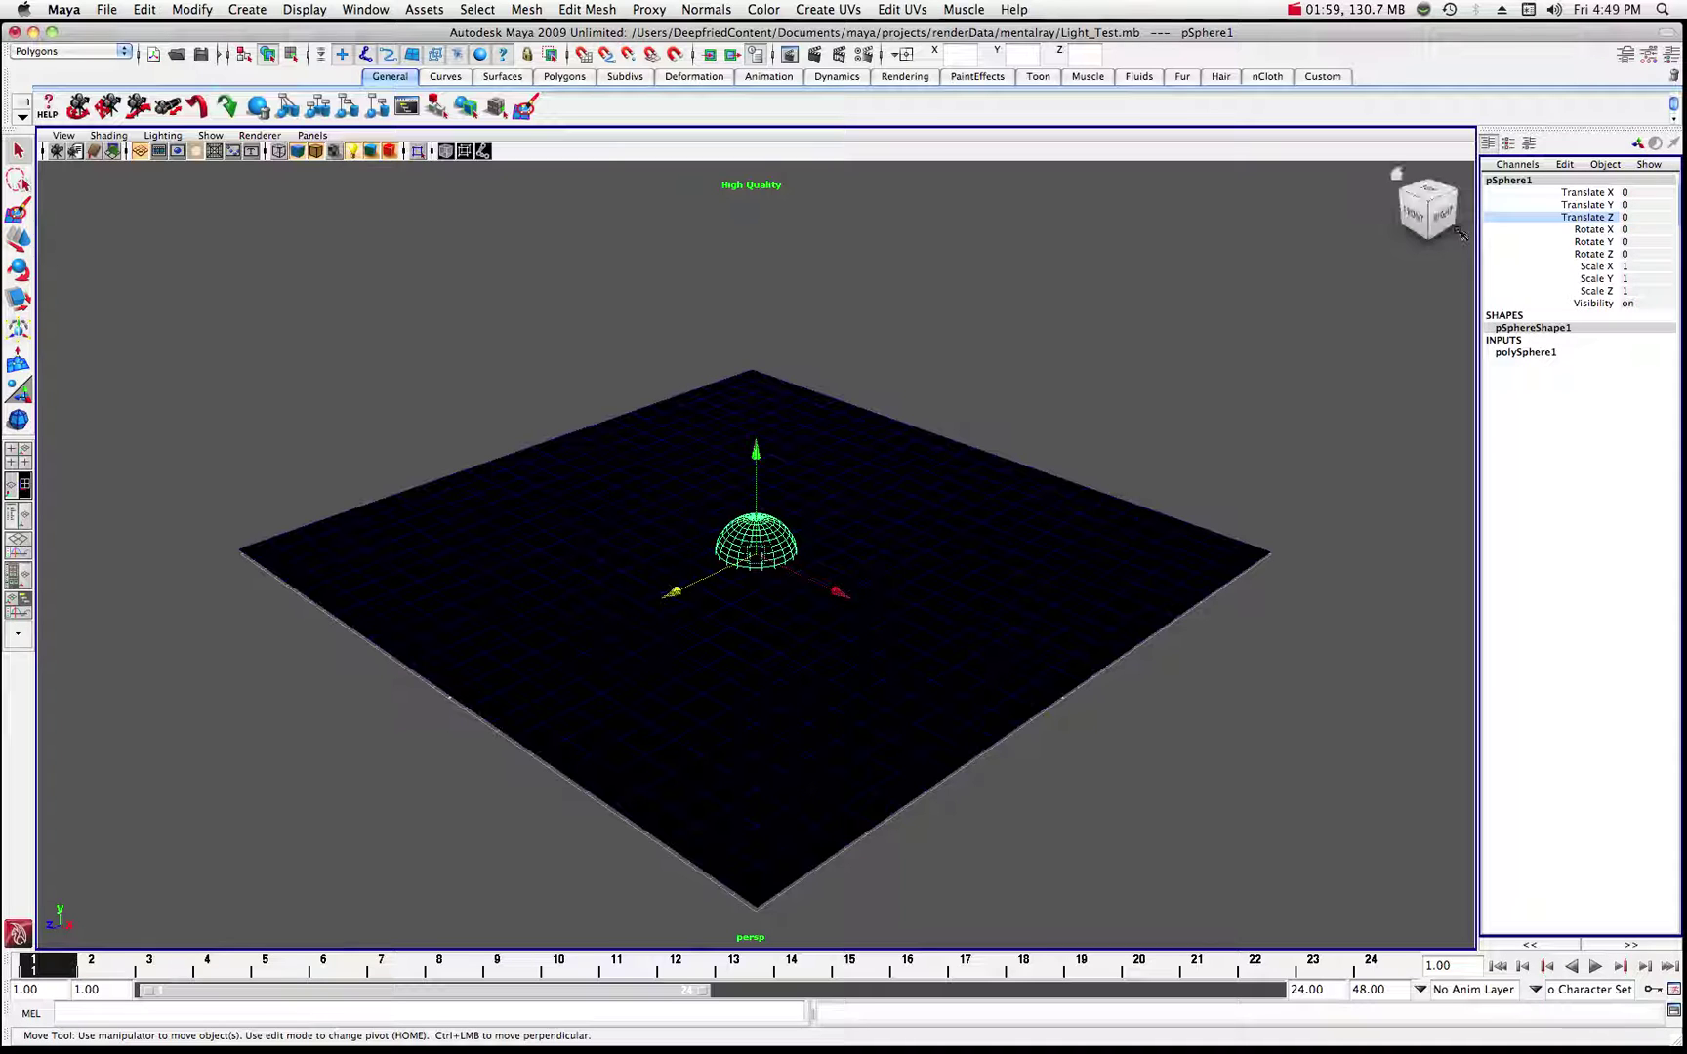
pyautogui.moveTo(757, 455); pyautogui.dragTo(752, 348)
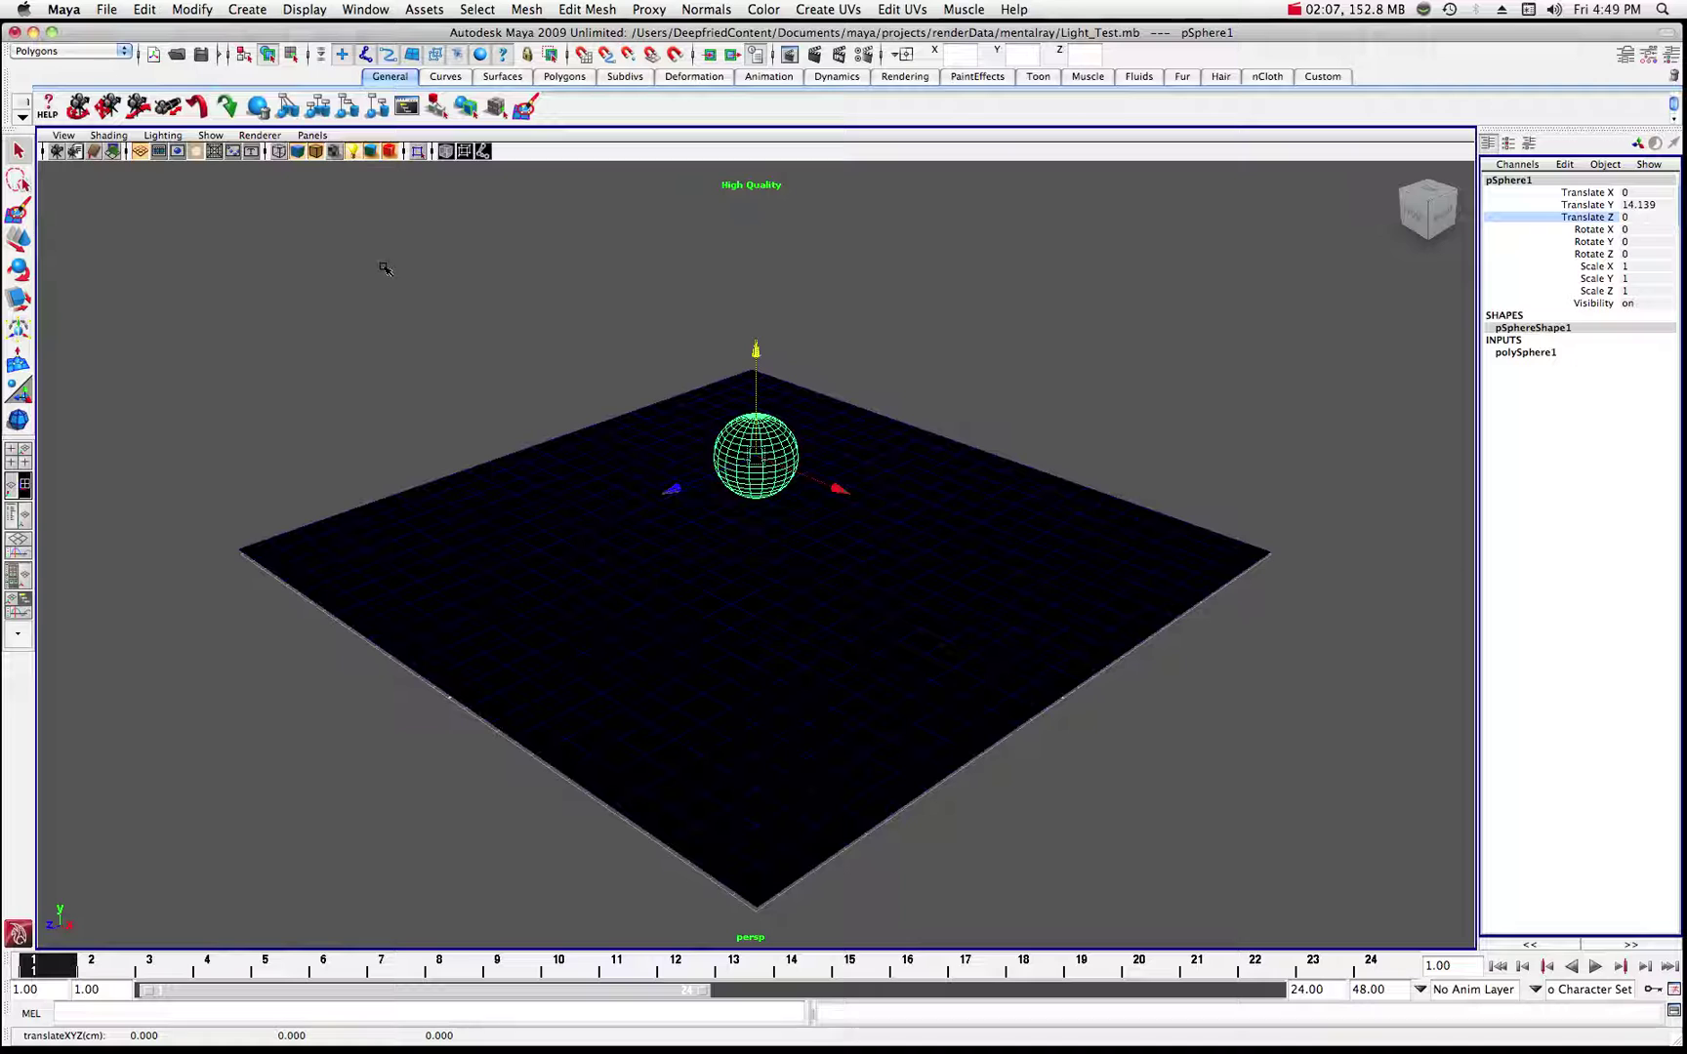
# - Create a spot light at the origin and raise it above the sphere to about 25.64 in Y
pyautogui.click(260, 11)
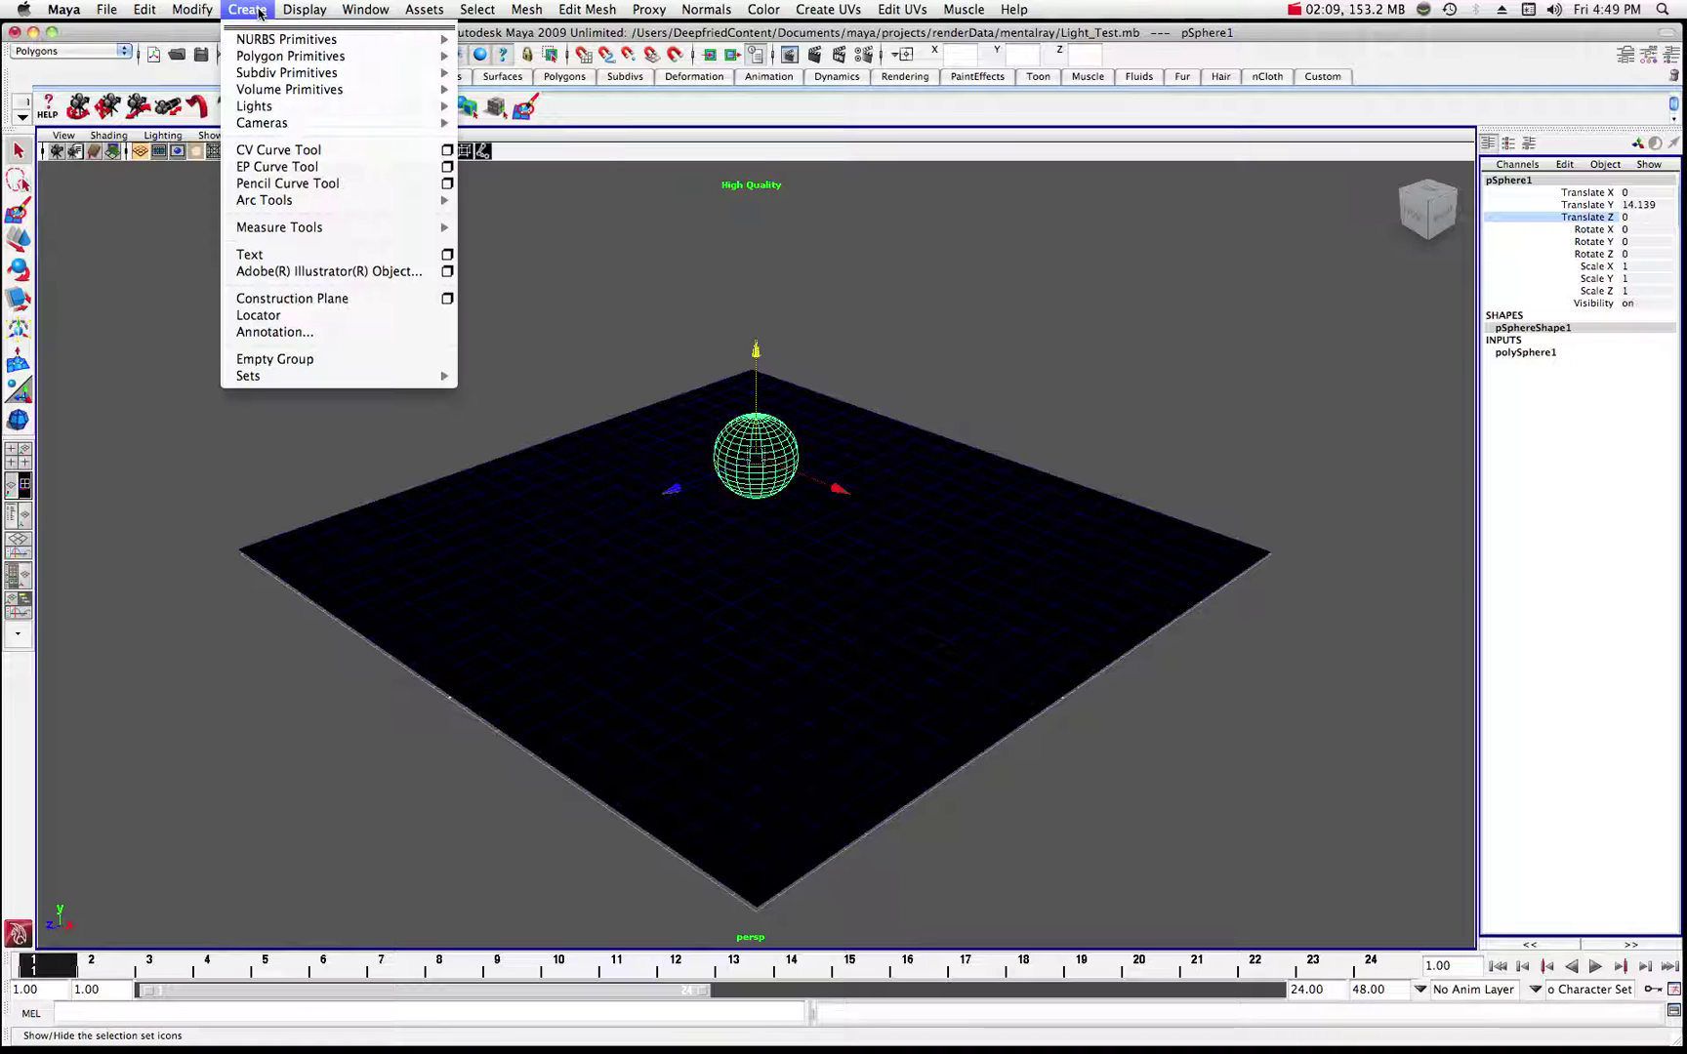
pyautogui.moveTo(253, 110)
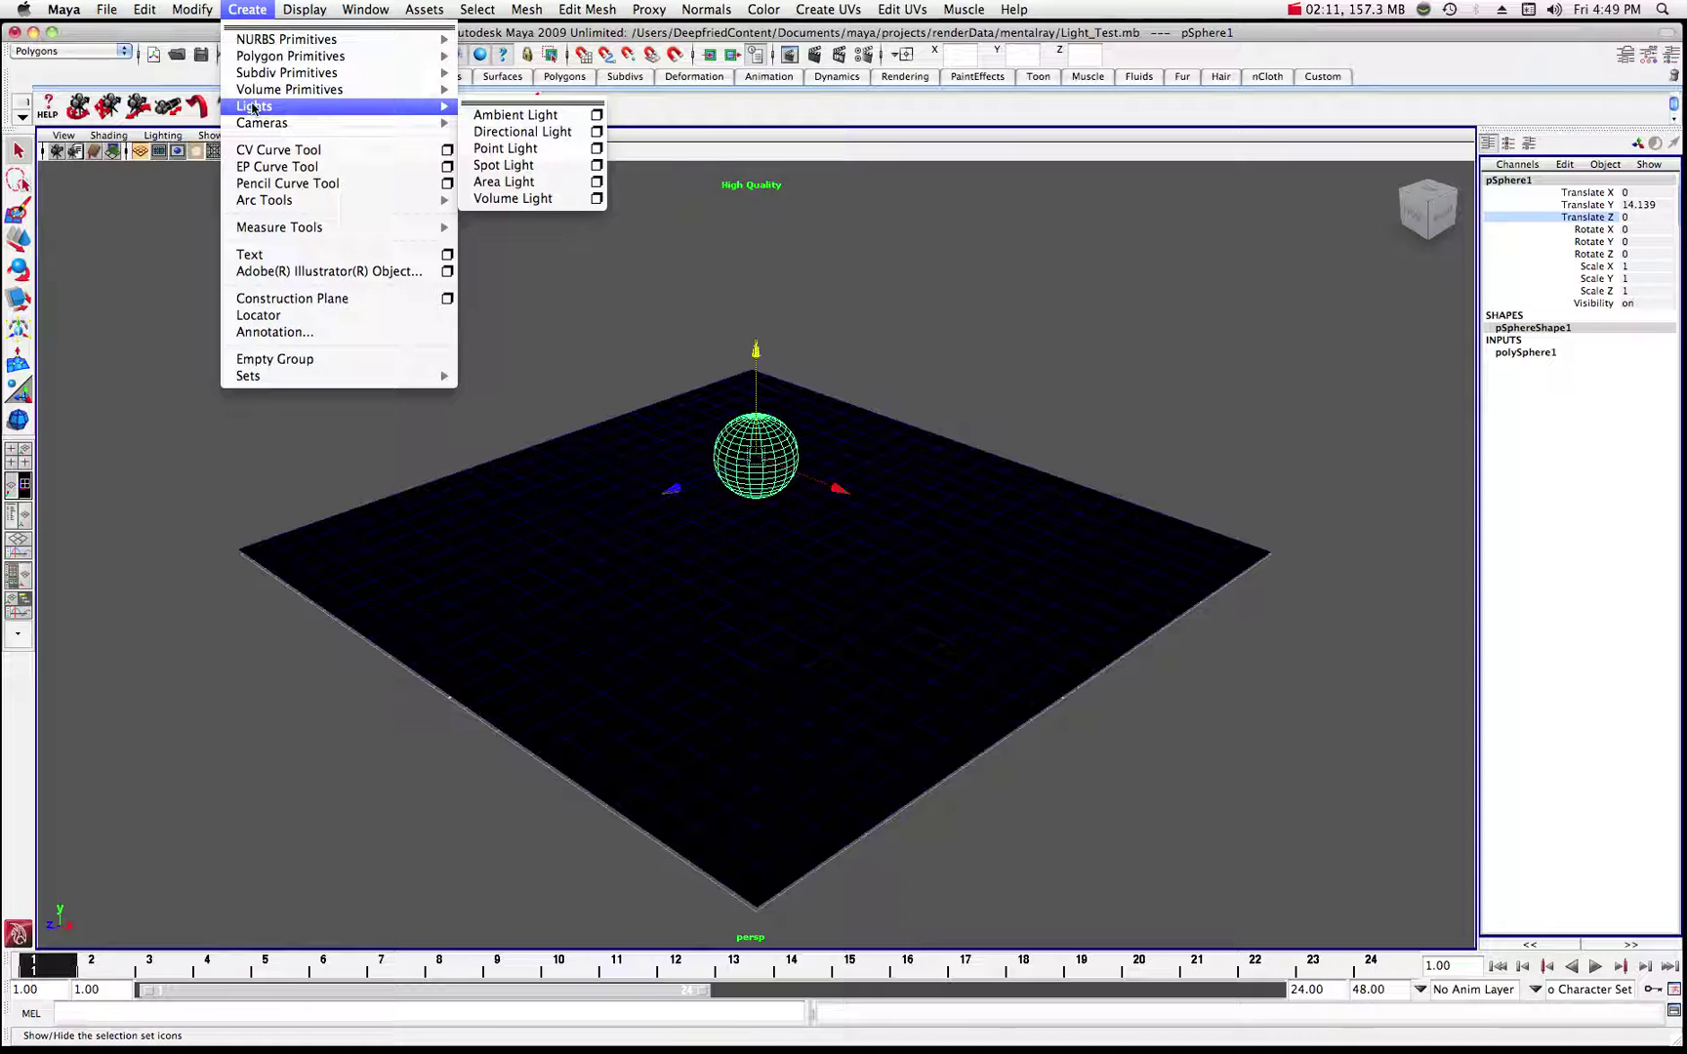
pyautogui.click(519, 166)
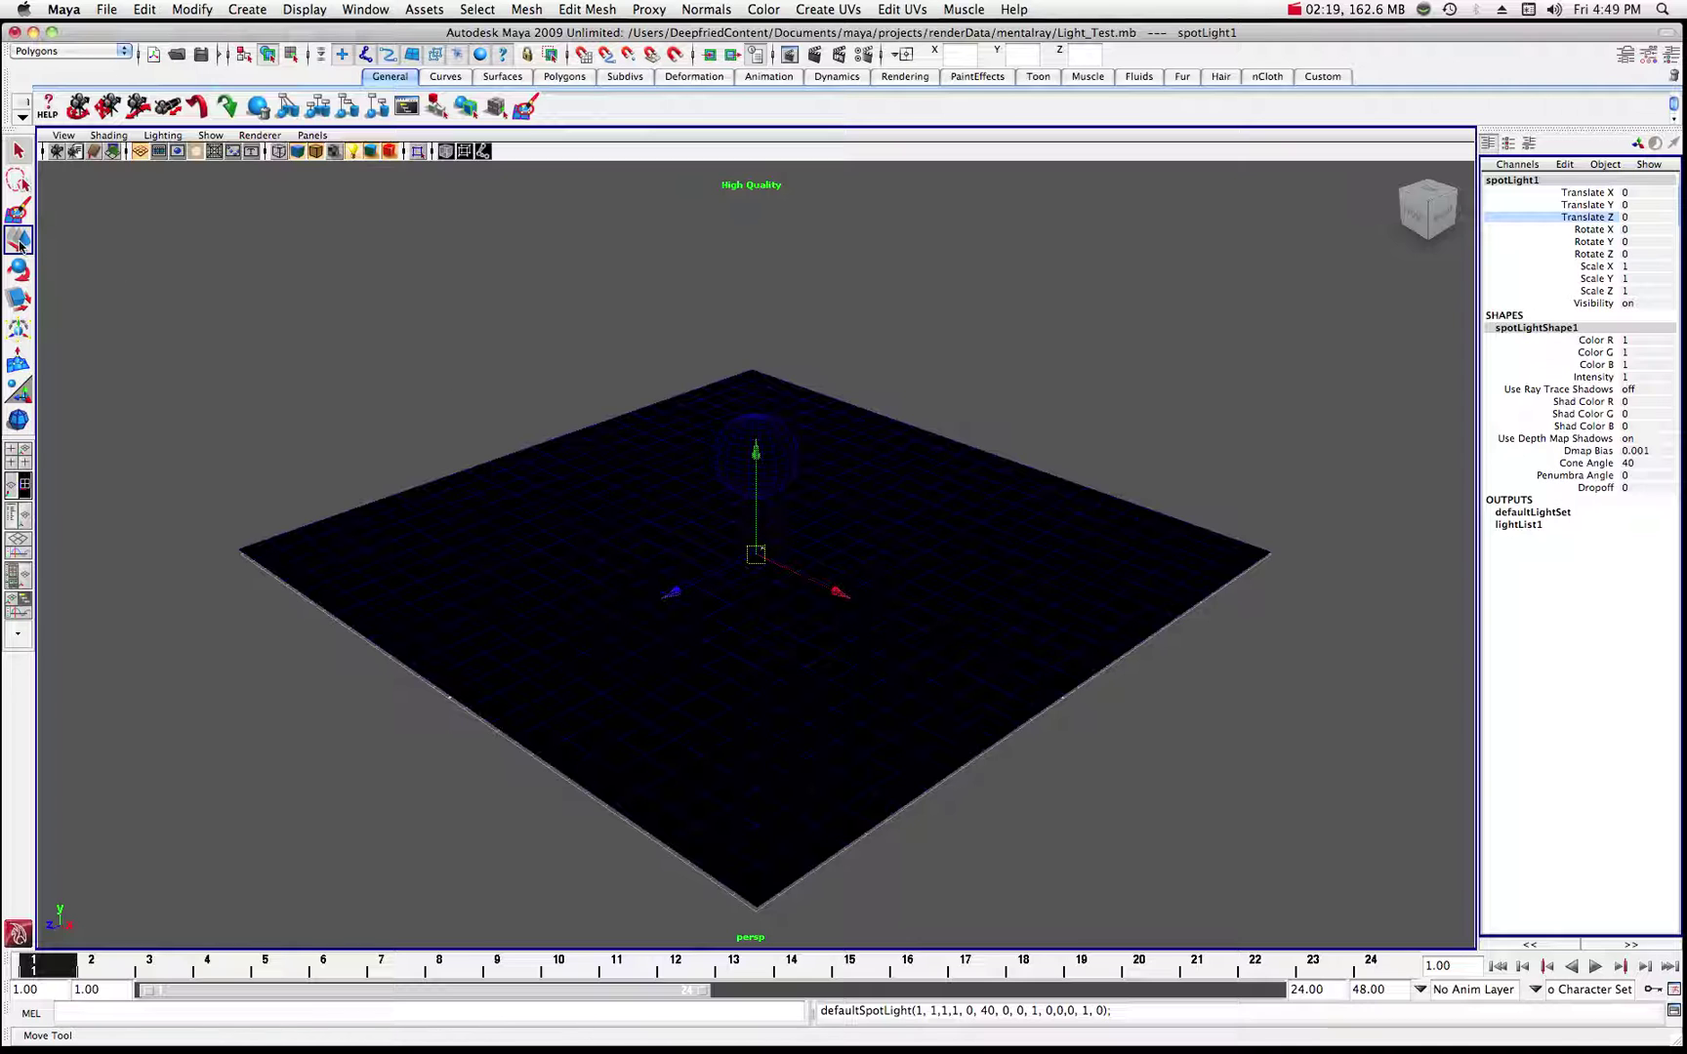
pyautogui.click(757, 454)
pyautogui.moveTo(757, 454); pyautogui.dragTo(754, 261)
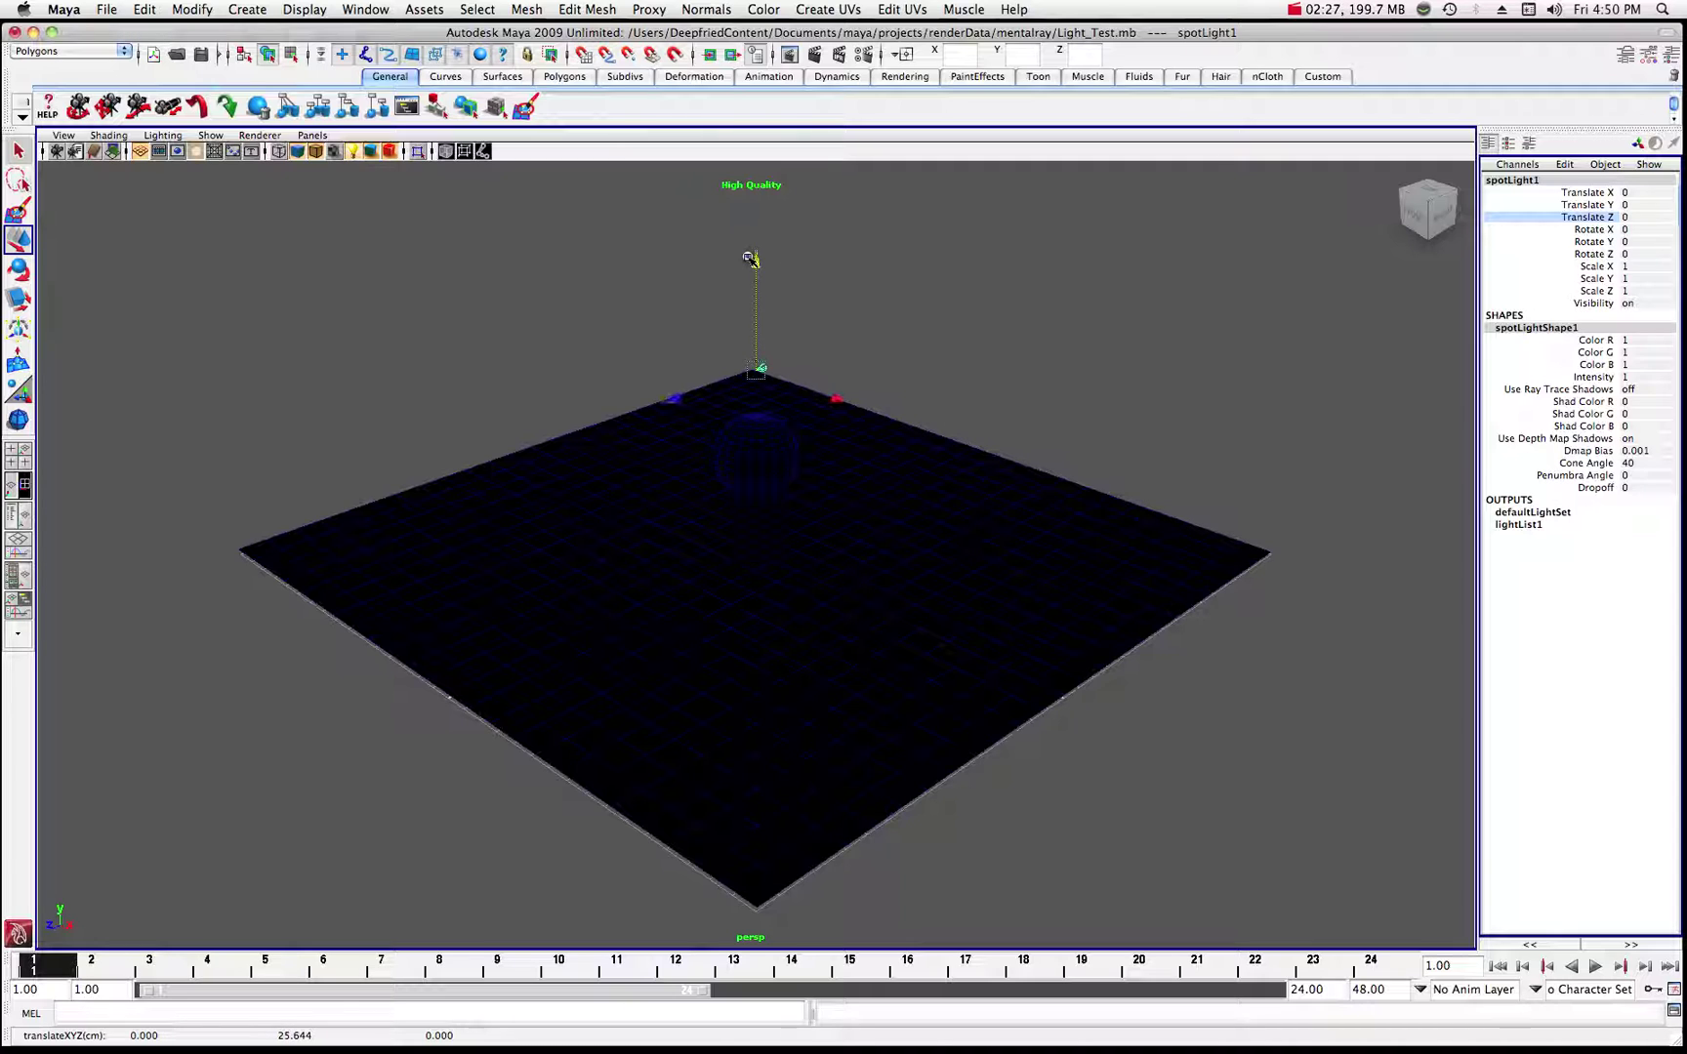
# - Set the spot light's Rotate X to -90 so it points straight down at the sphere
pyautogui.click(1635, 230)
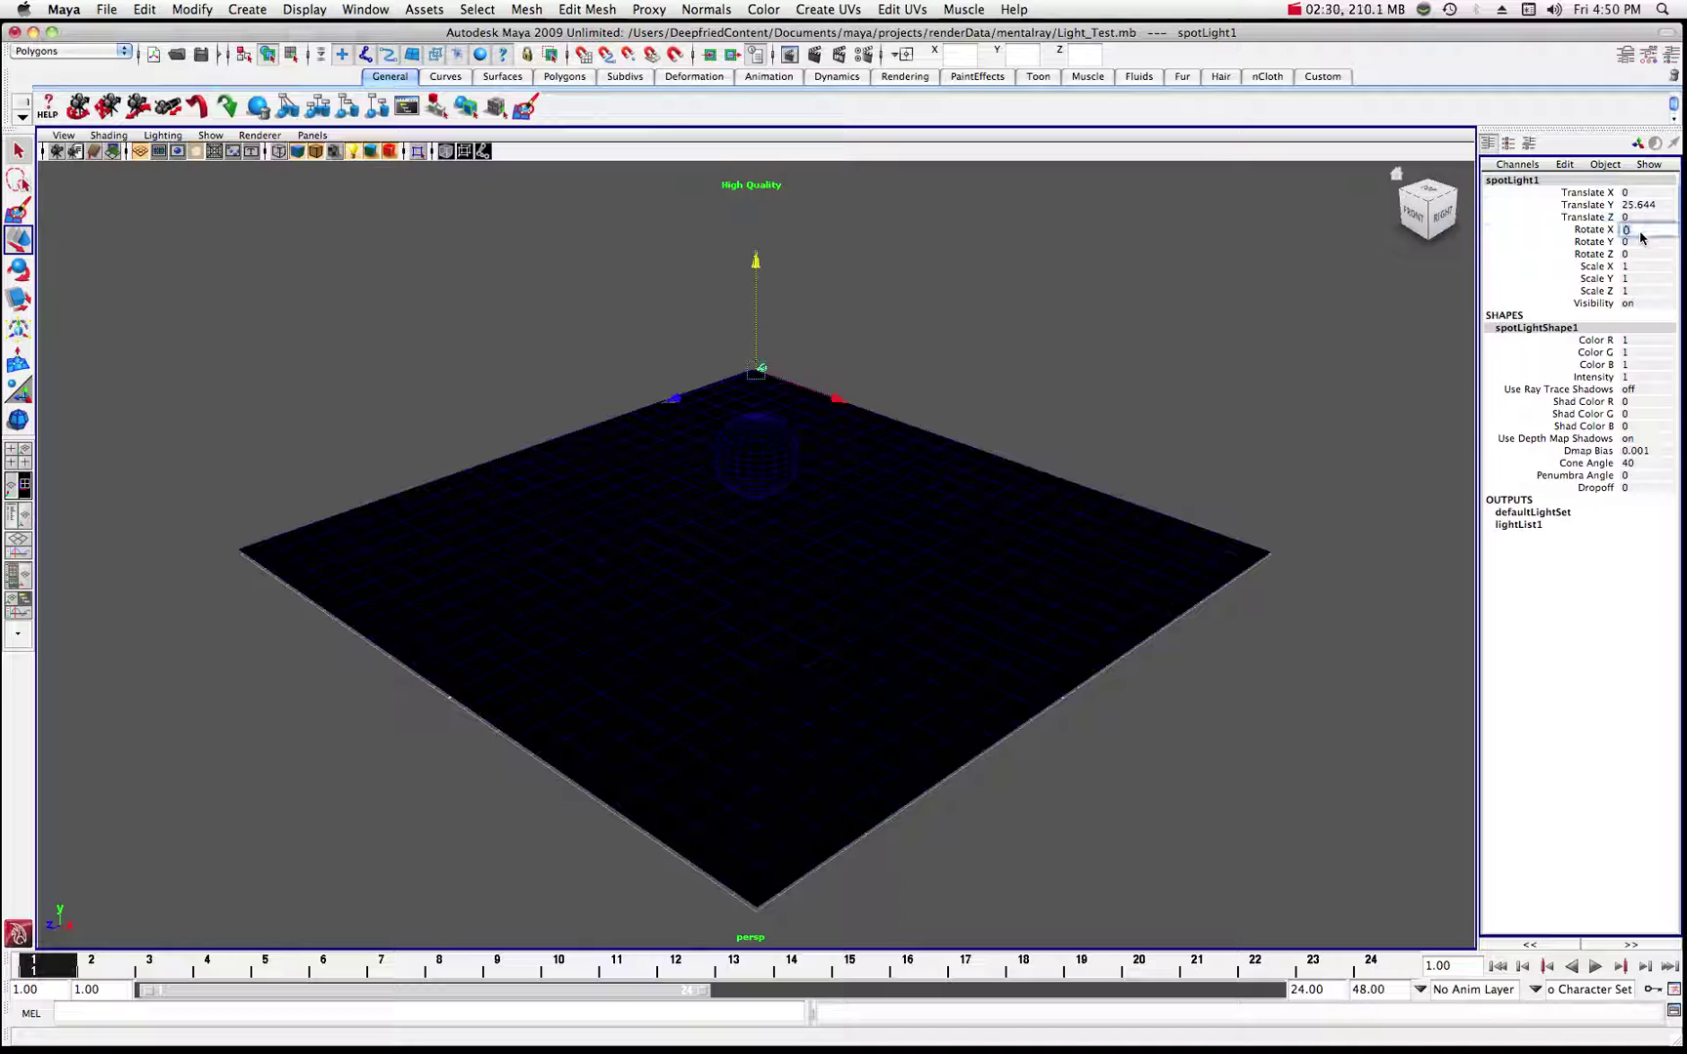
pyautogui.press('Return')
pyautogui.click(1583, 230)
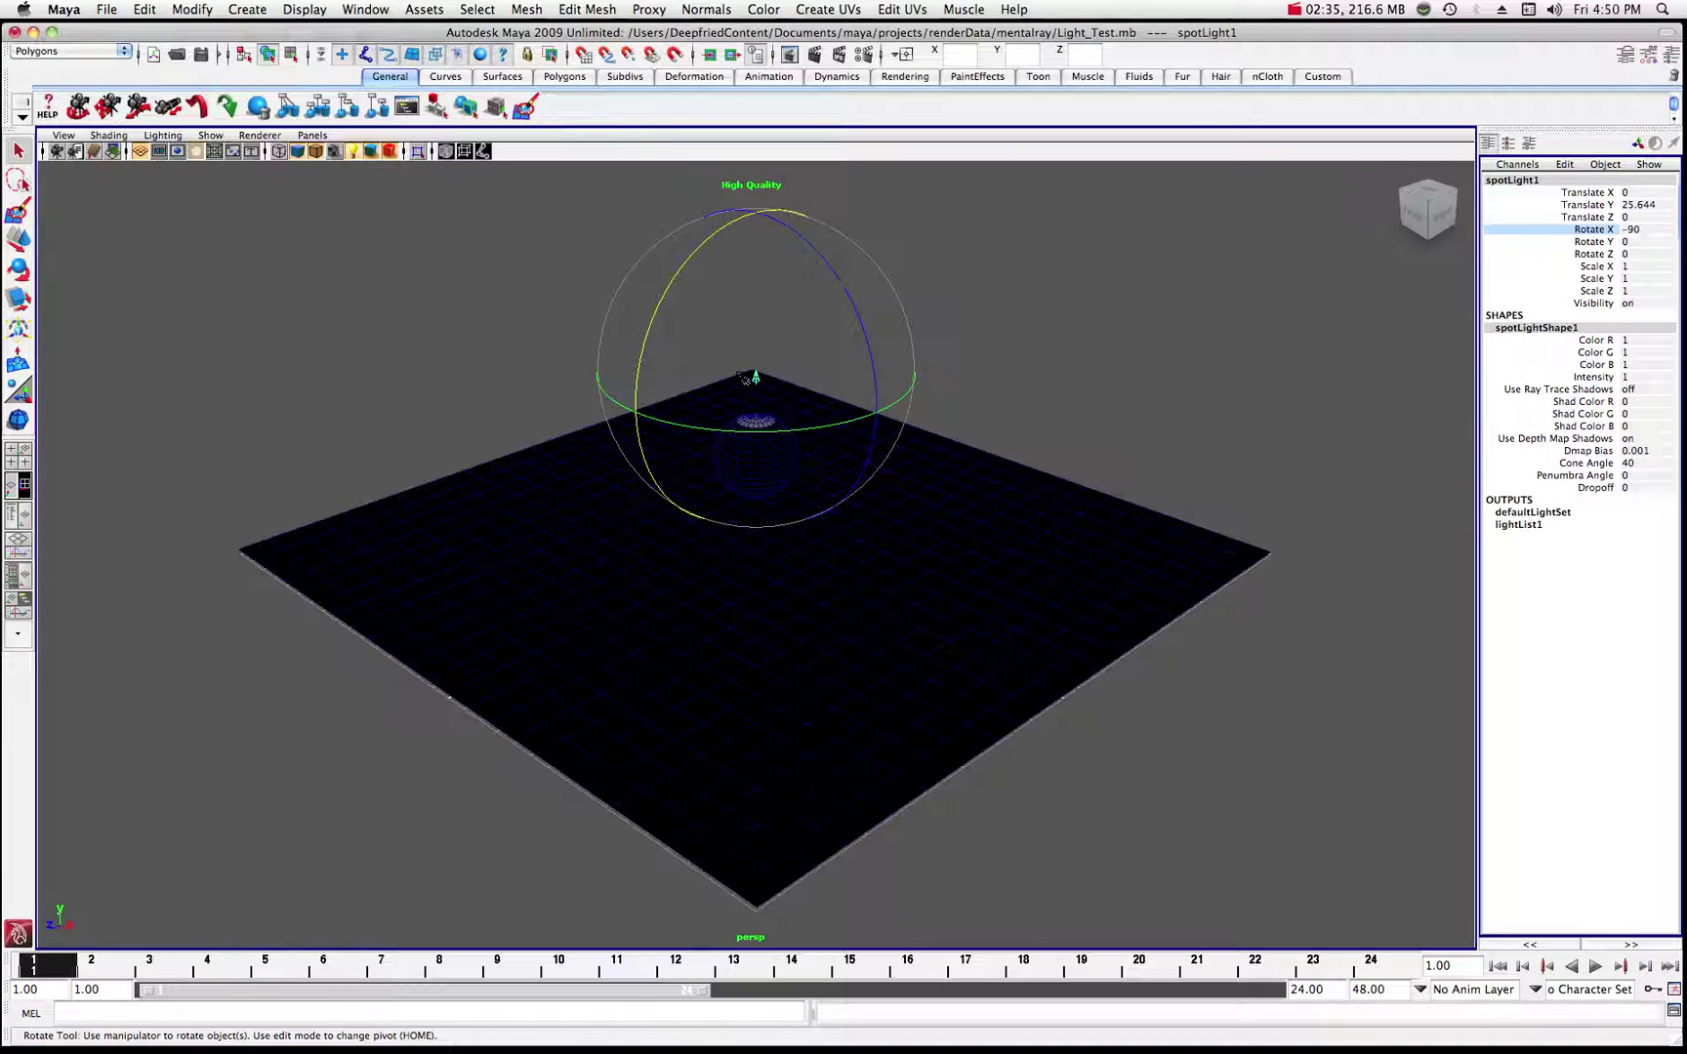
# - Move the spot light higher above the sphere, to about 35.5 in Y
pyautogui.click(19, 239)
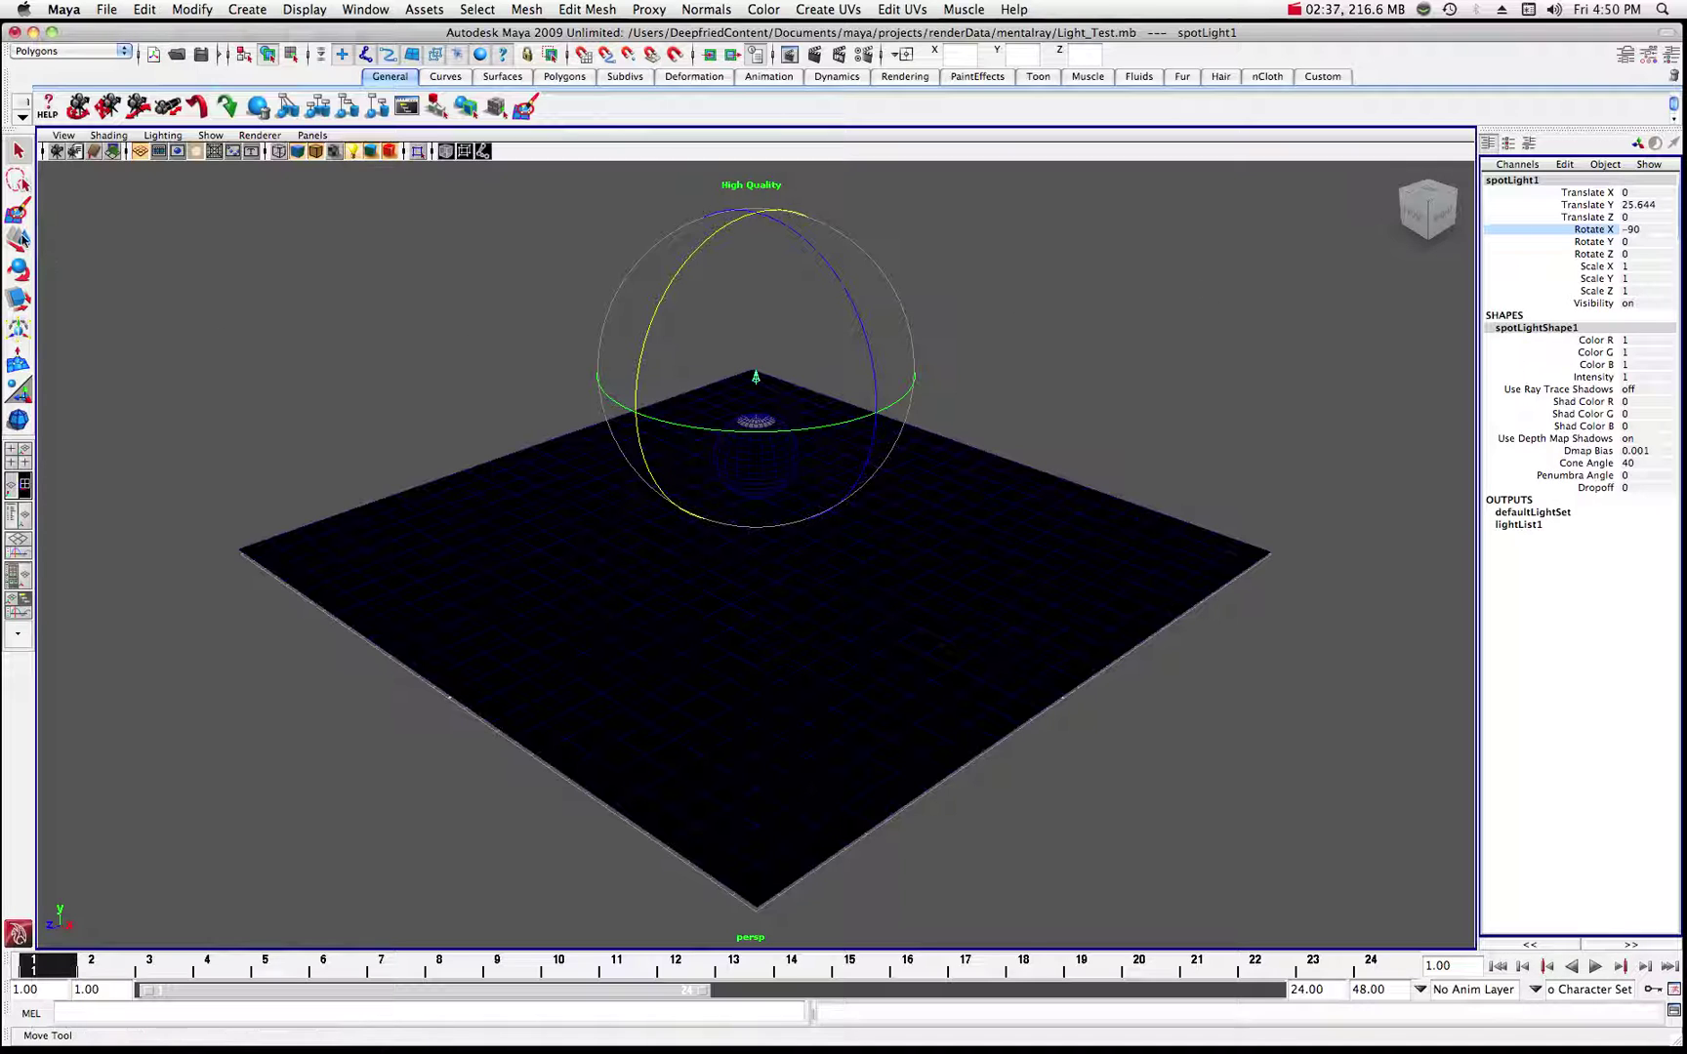
pyautogui.moveTo(752, 265); pyautogui.dragTo(753, 225)
pyautogui.scroll(-4, 753, 303)
pyautogui.moveTo(753, 300); pyautogui.dragTo(757, 252)
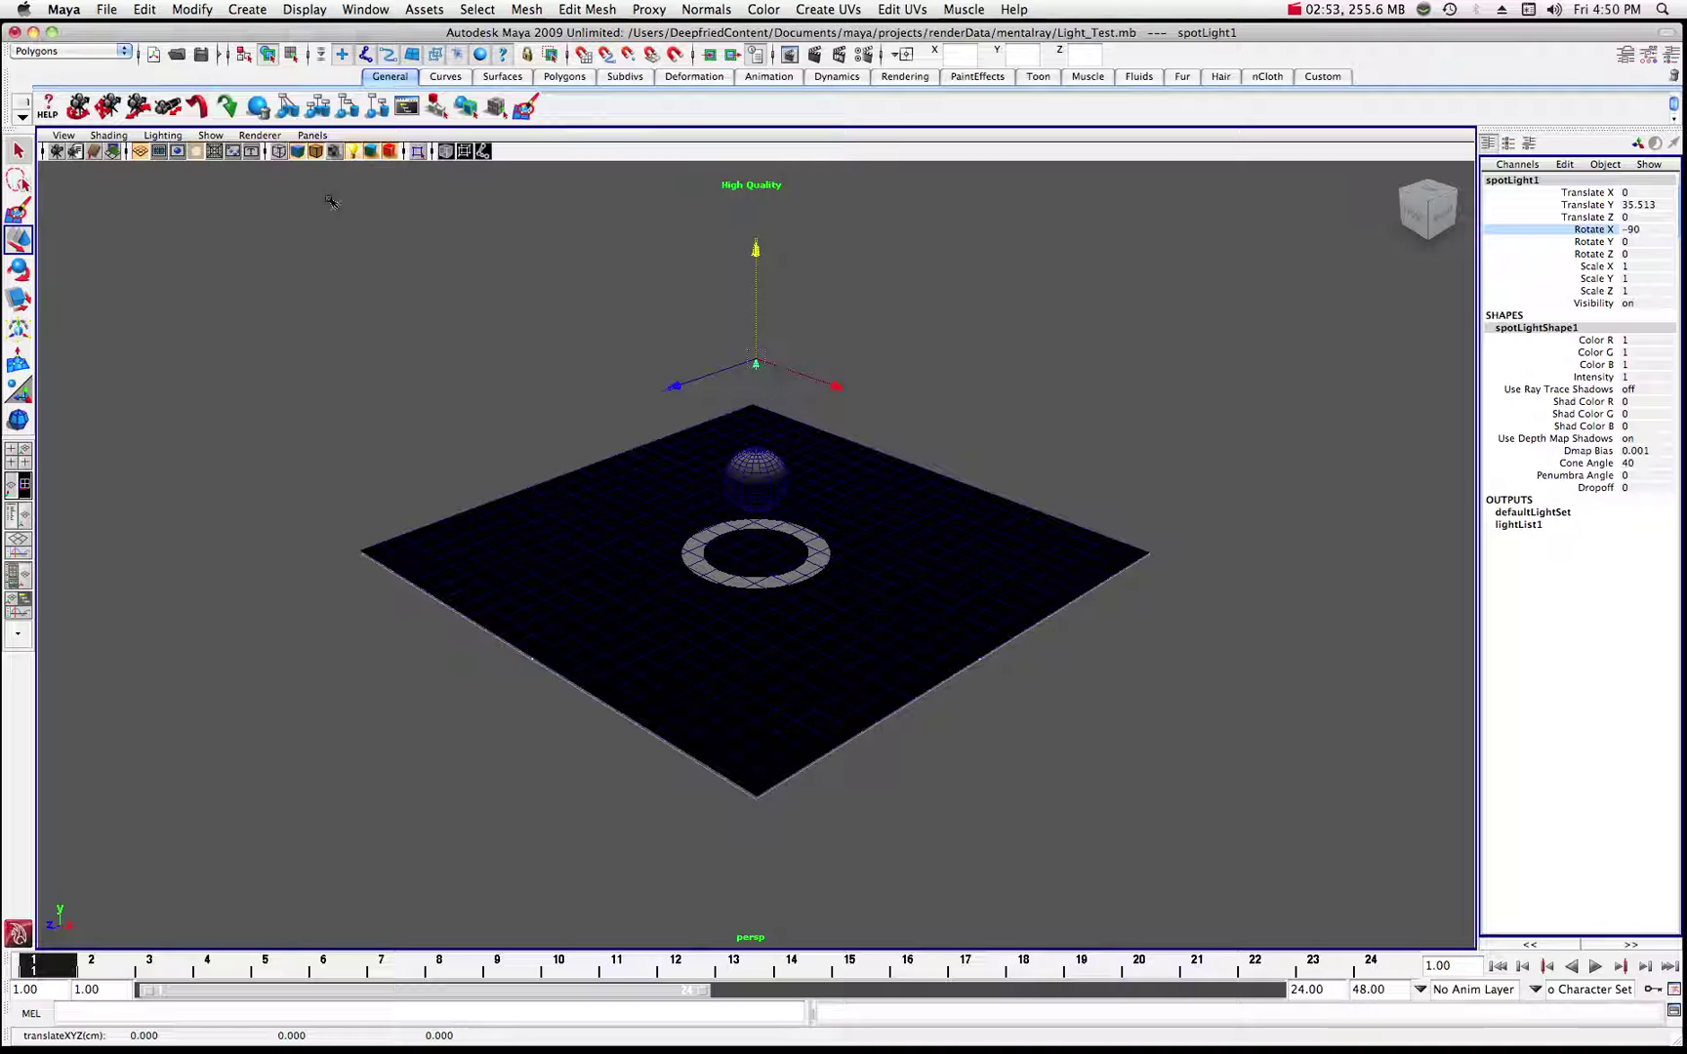
# - Frame the sphere and the lit ring on the plane from the front, and restore the minimized render window
pyautogui.click(1391, 177)
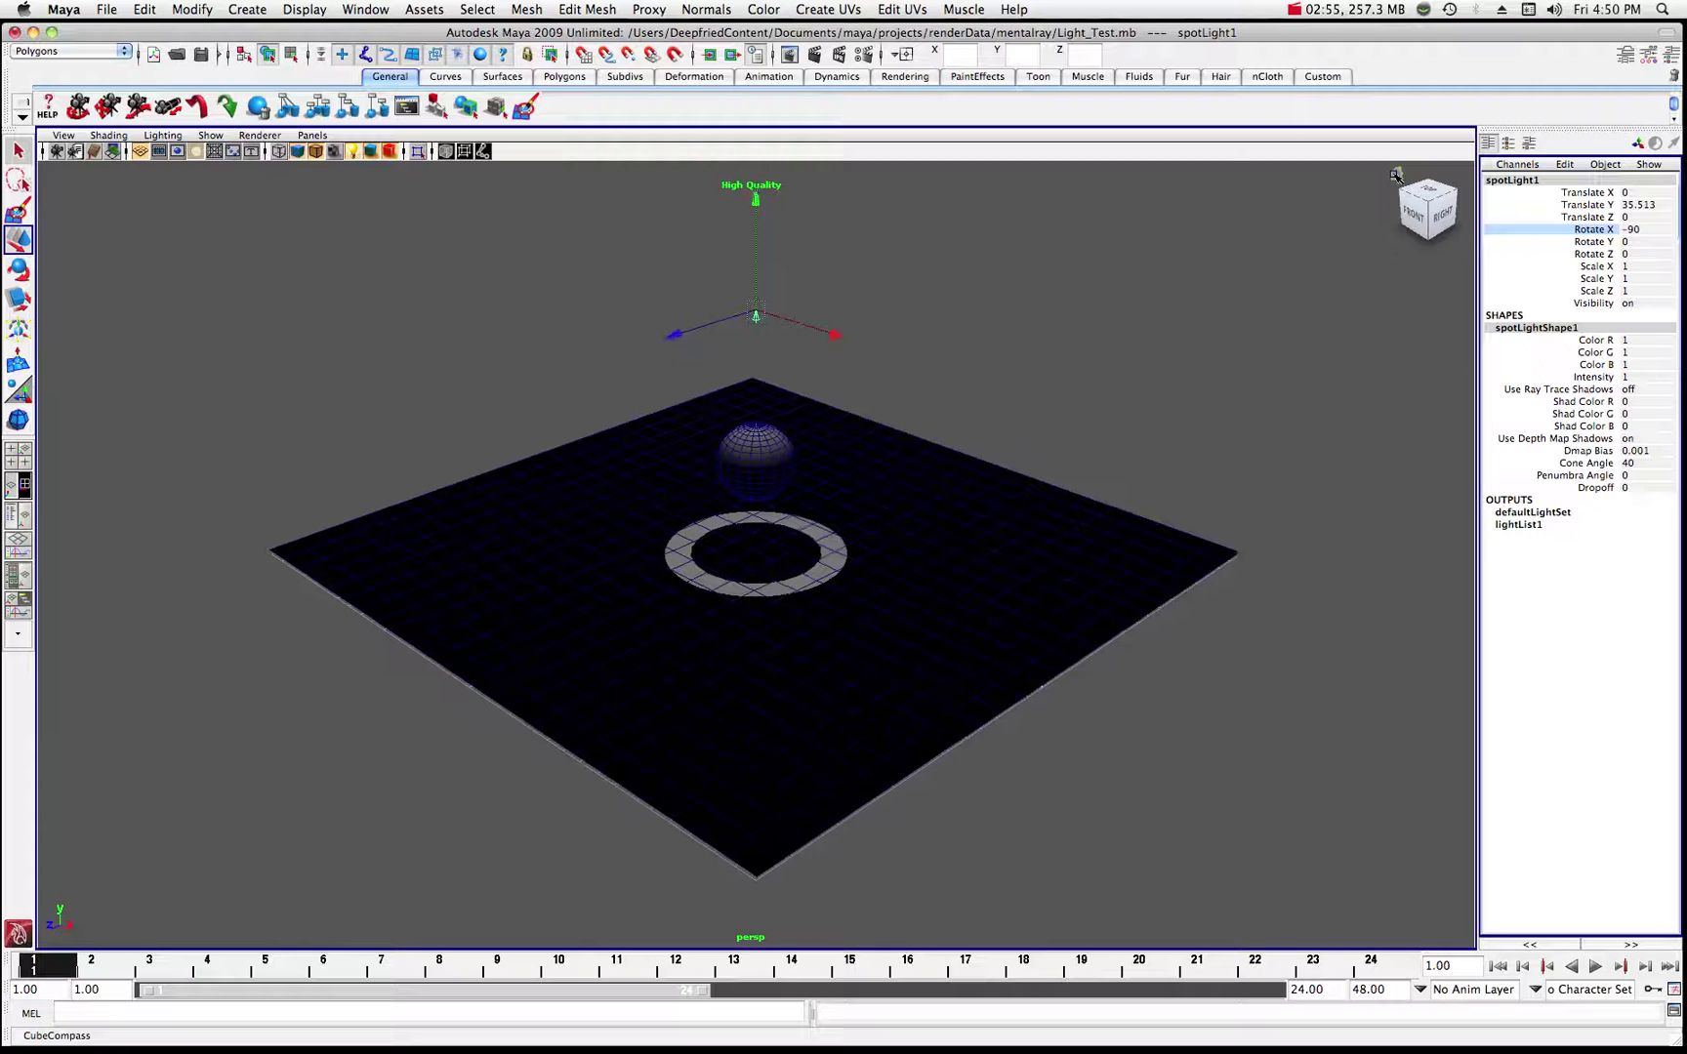
pyautogui.click(1417, 217)
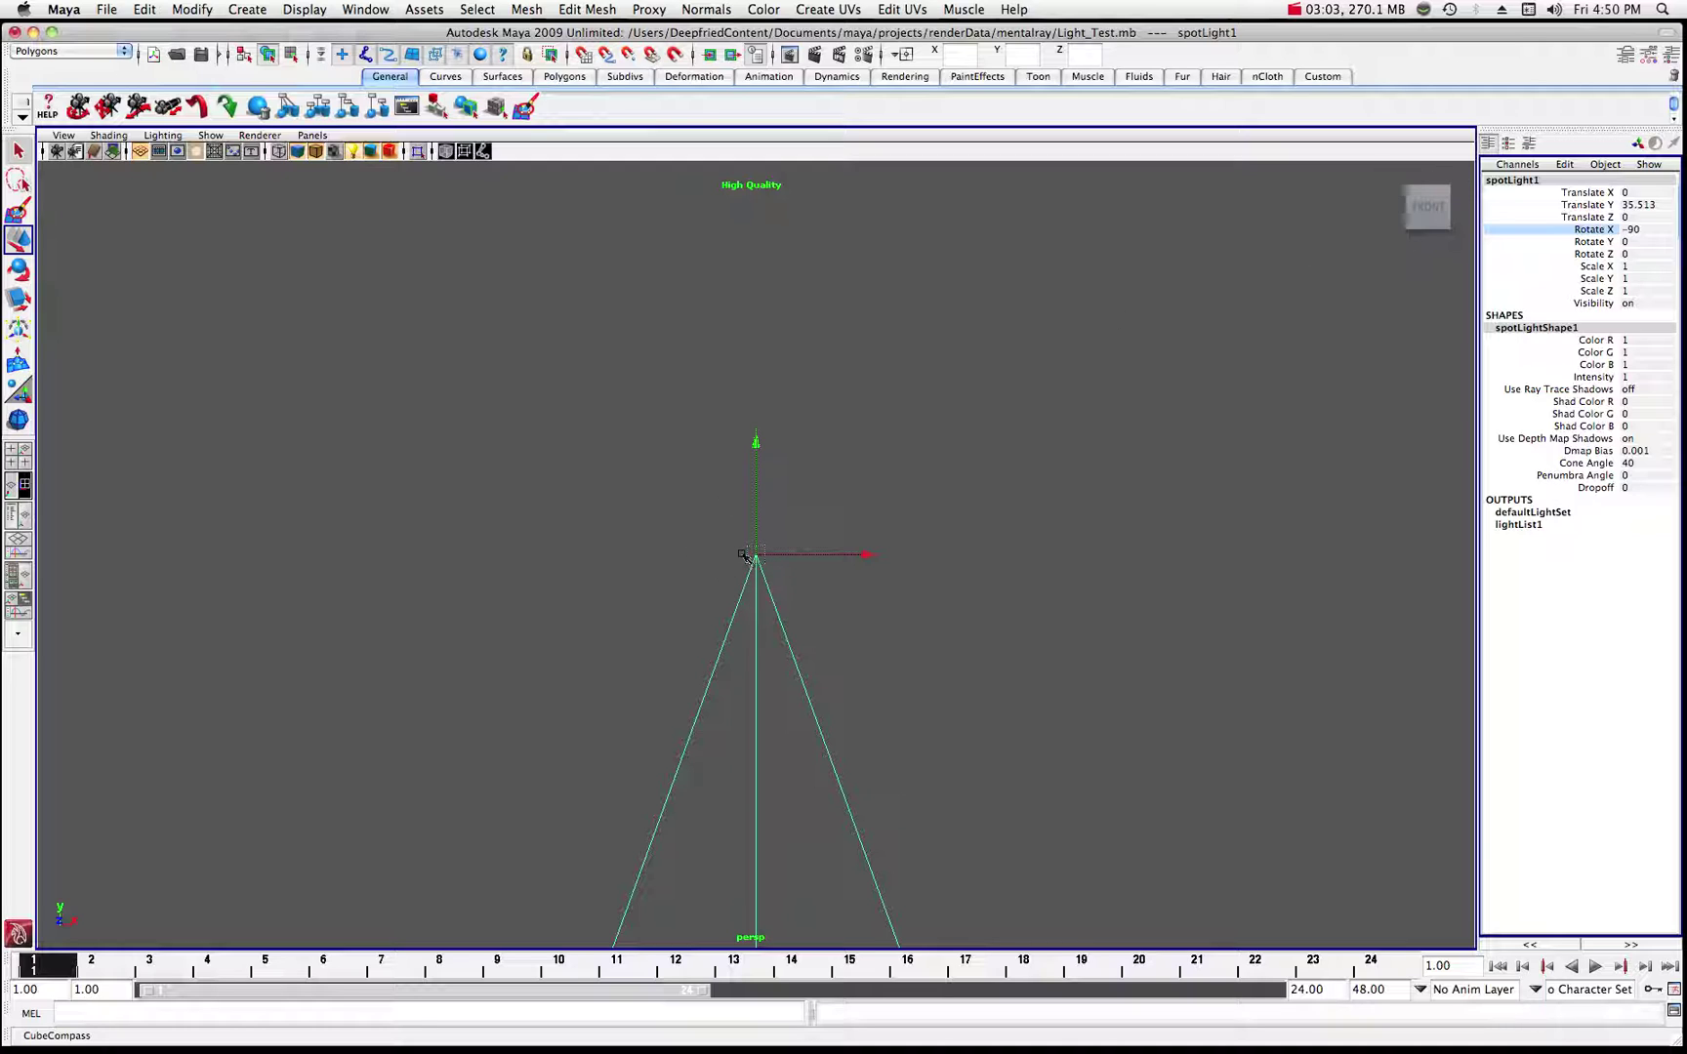
pyautogui.click(905, 488)
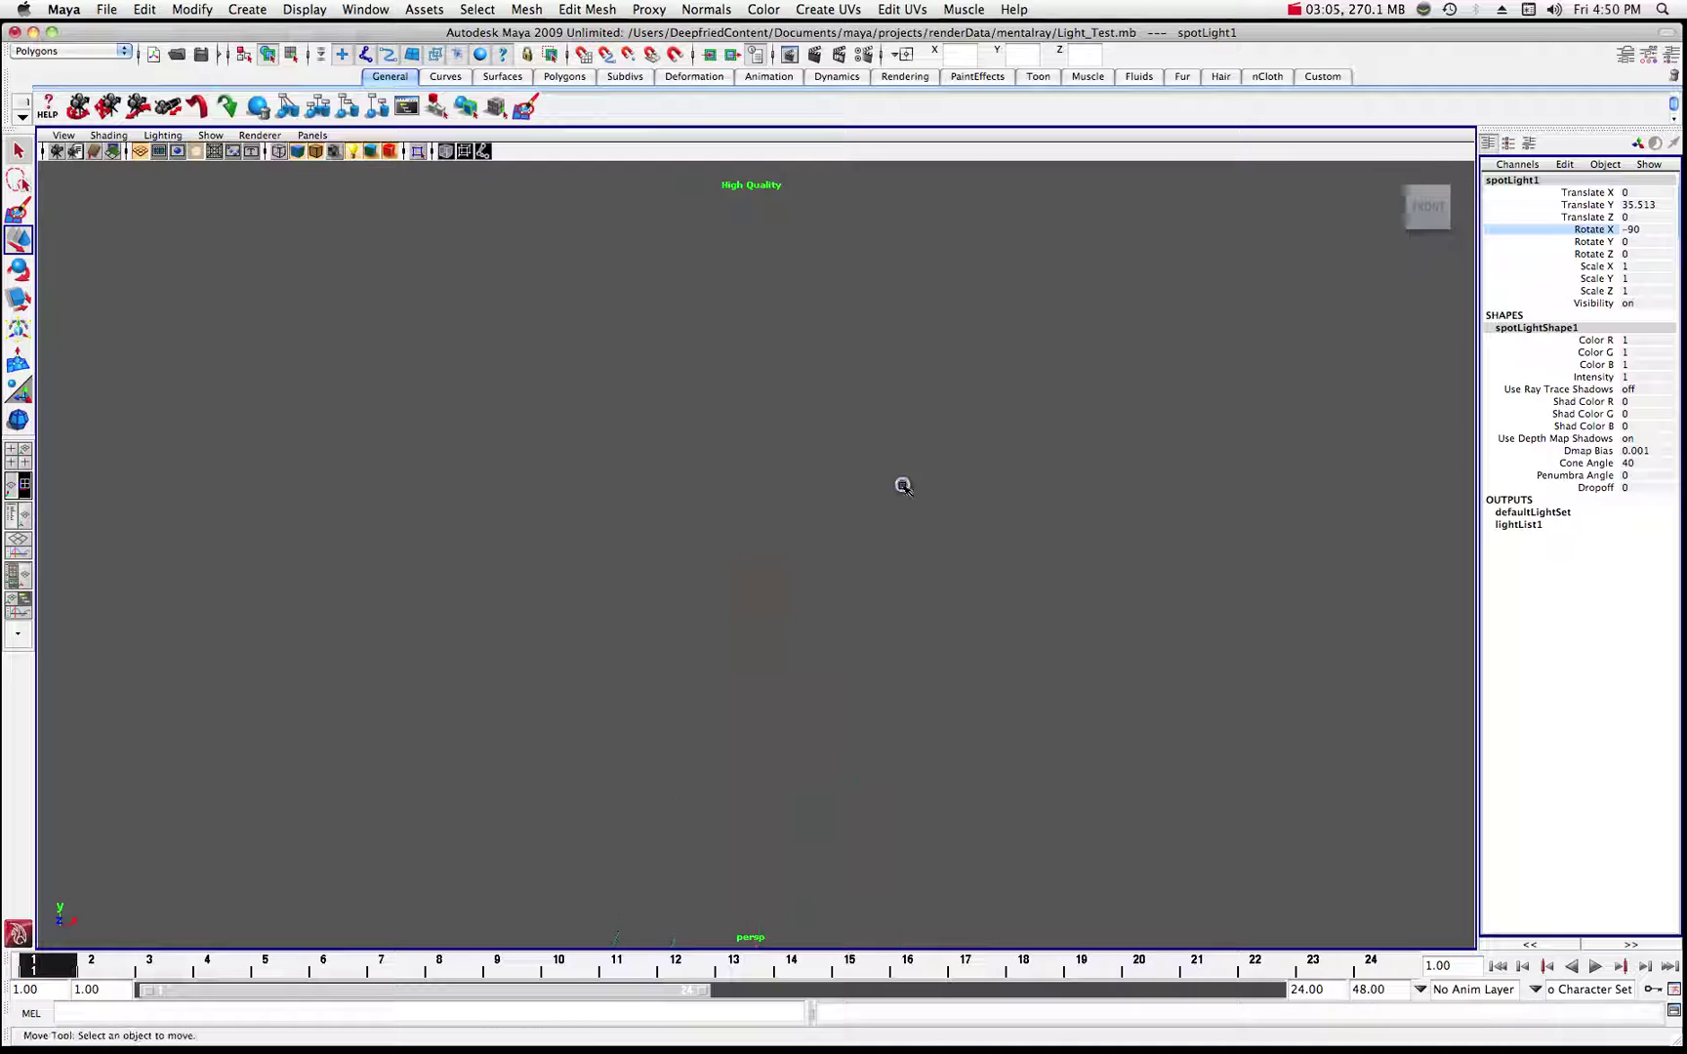
pyautogui.click(1428, 208)
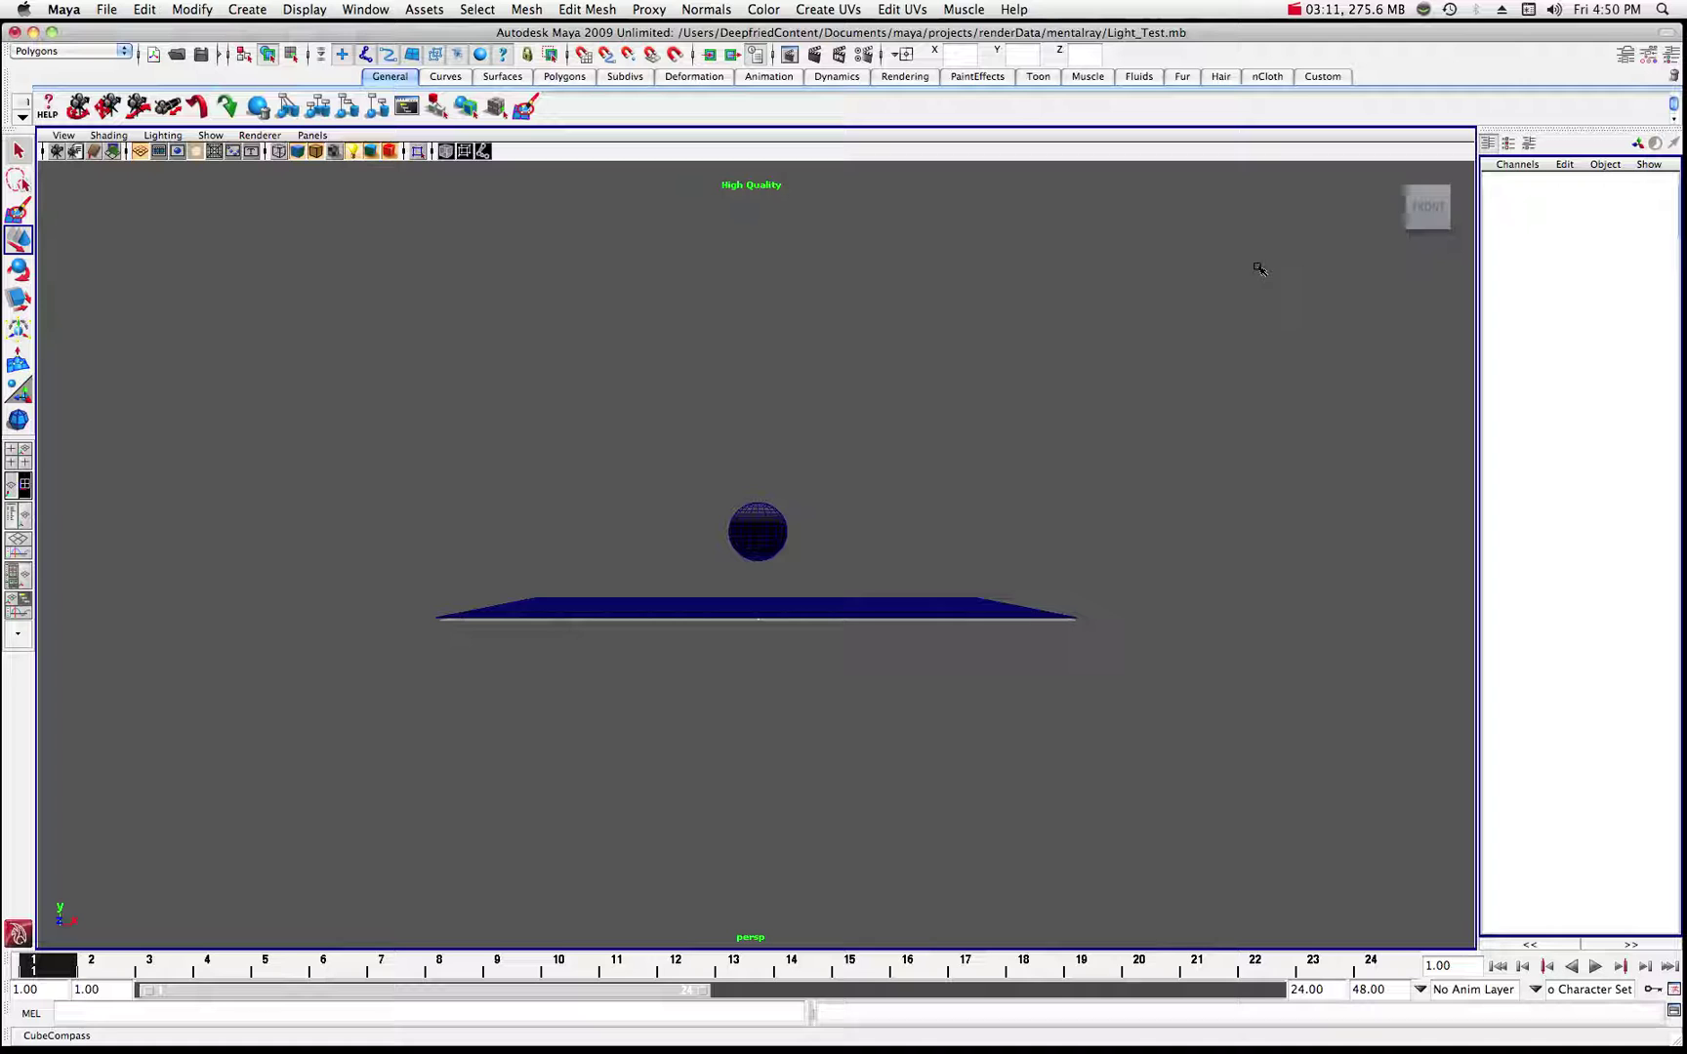
pyautogui.scroll(6, 1043, 371)
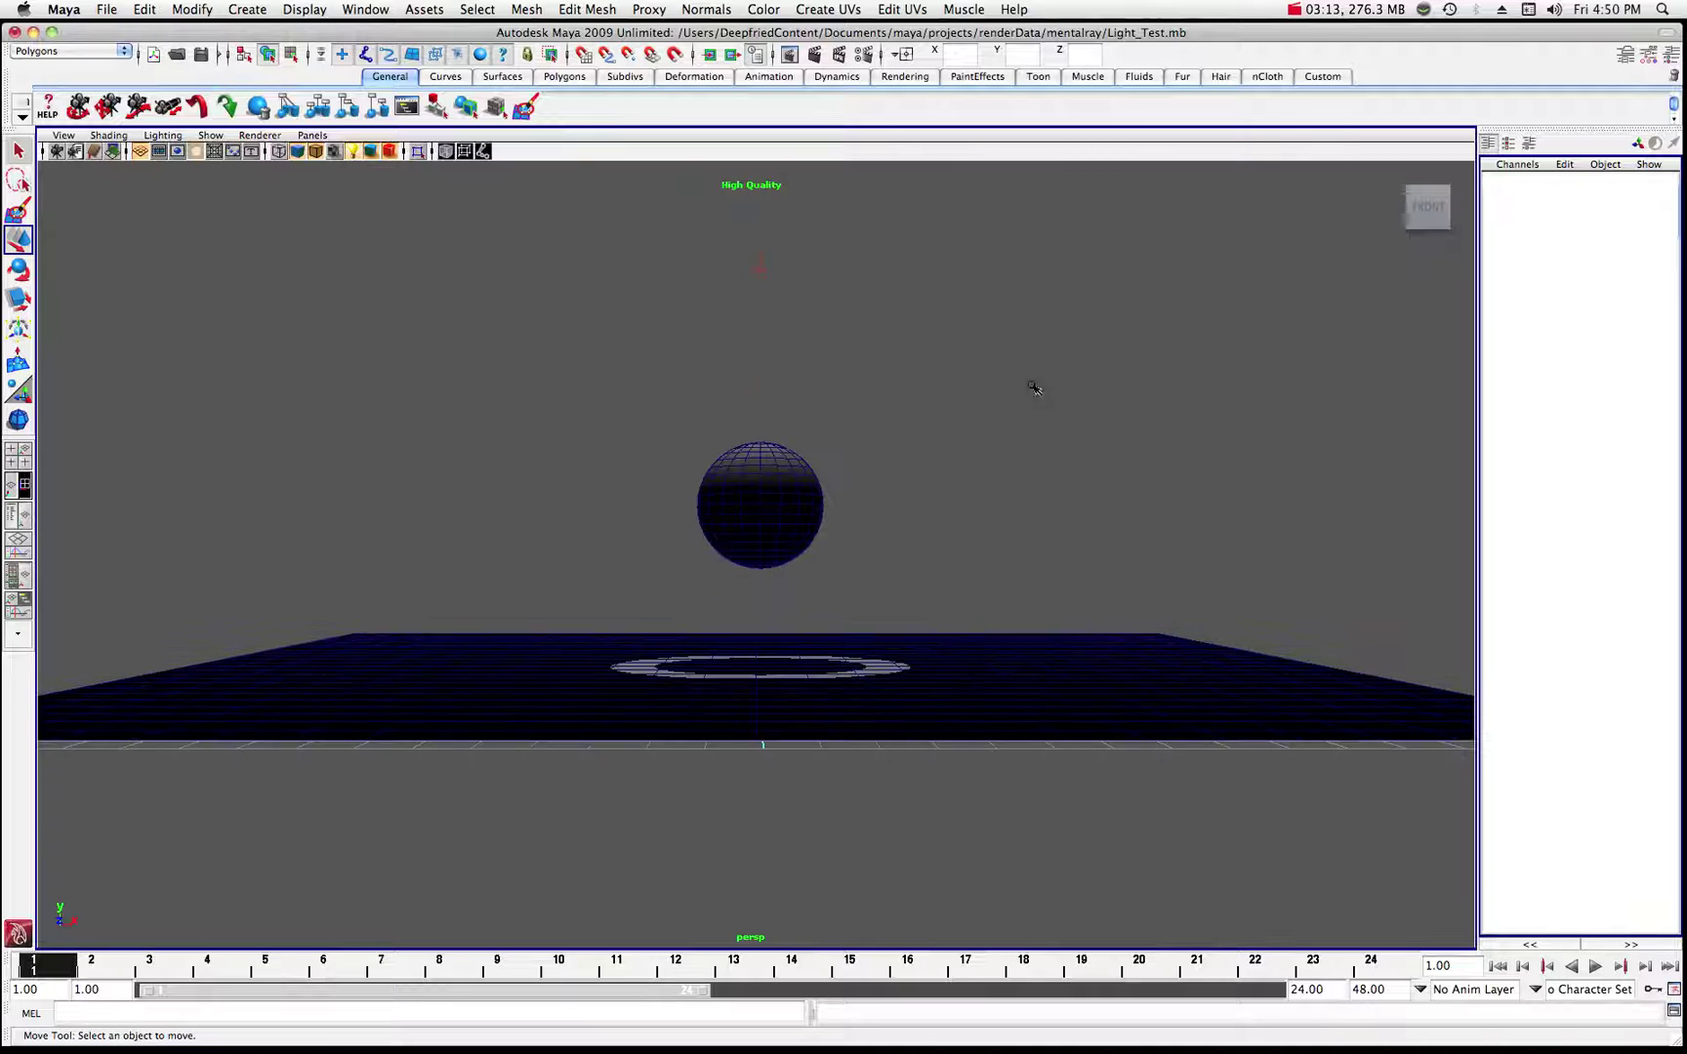
pyautogui.scroll(3, 1032, 391)
pyautogui.scroll(3, 1028, 391)
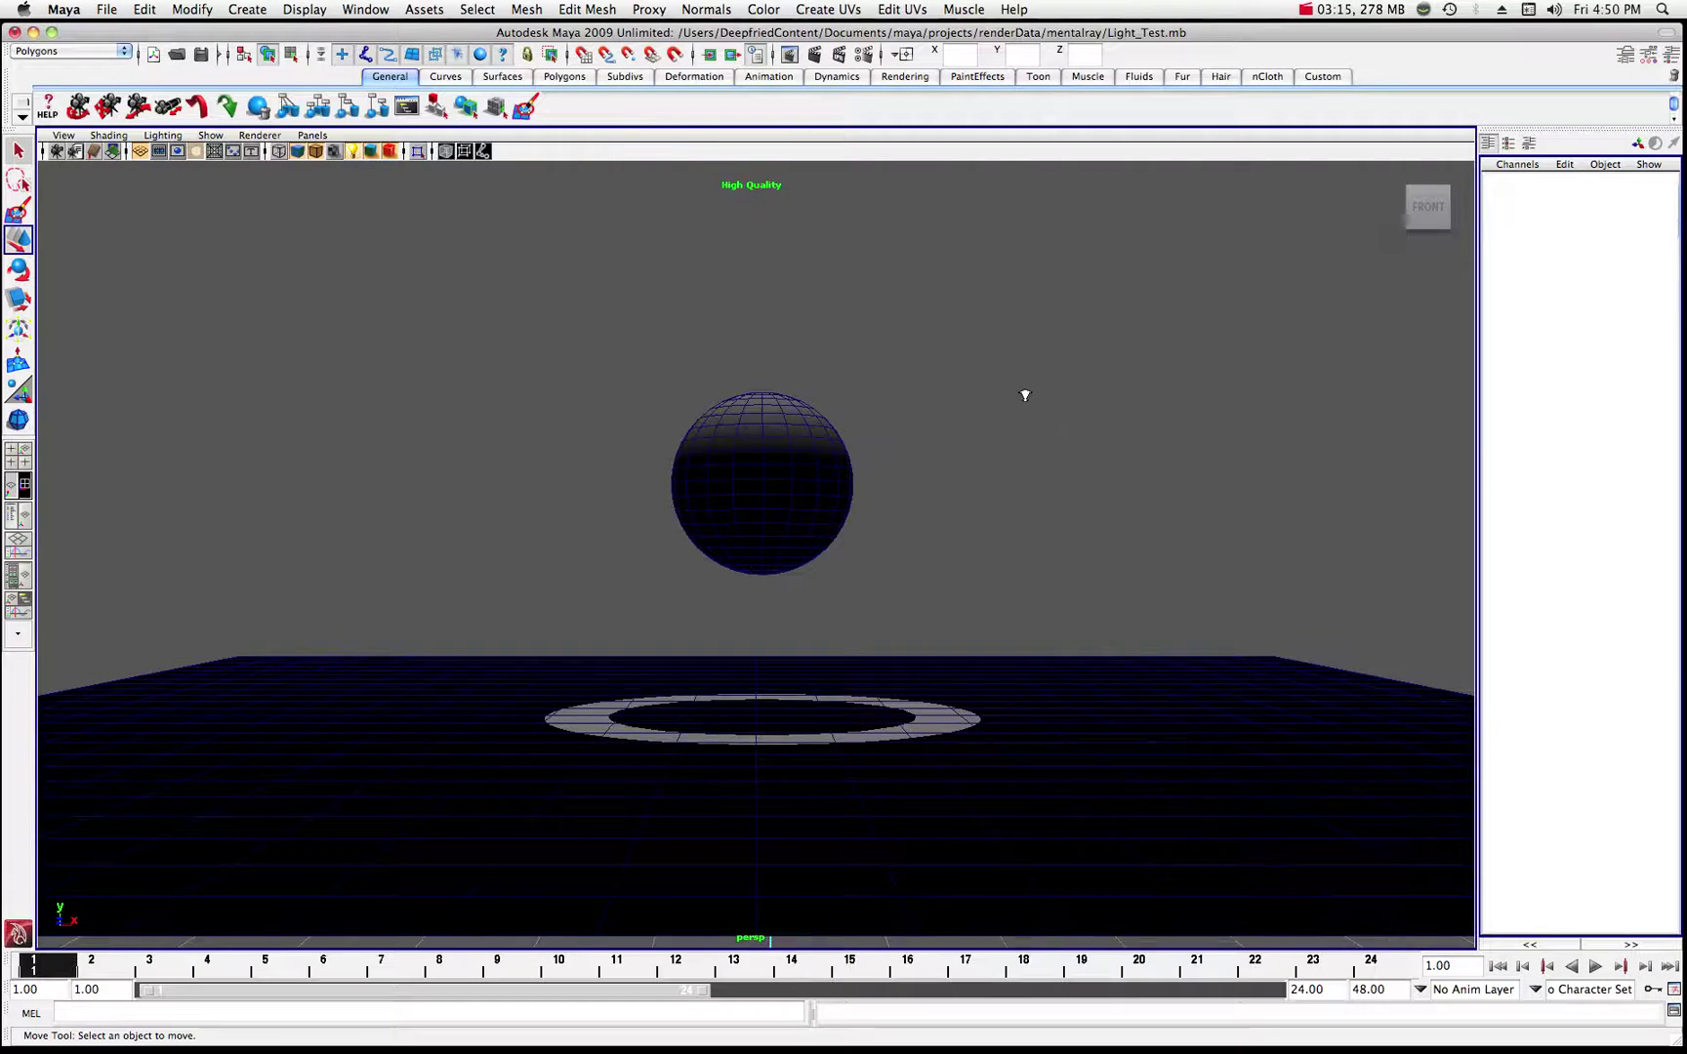
pyautogui.scroll(2, 1028, 392)
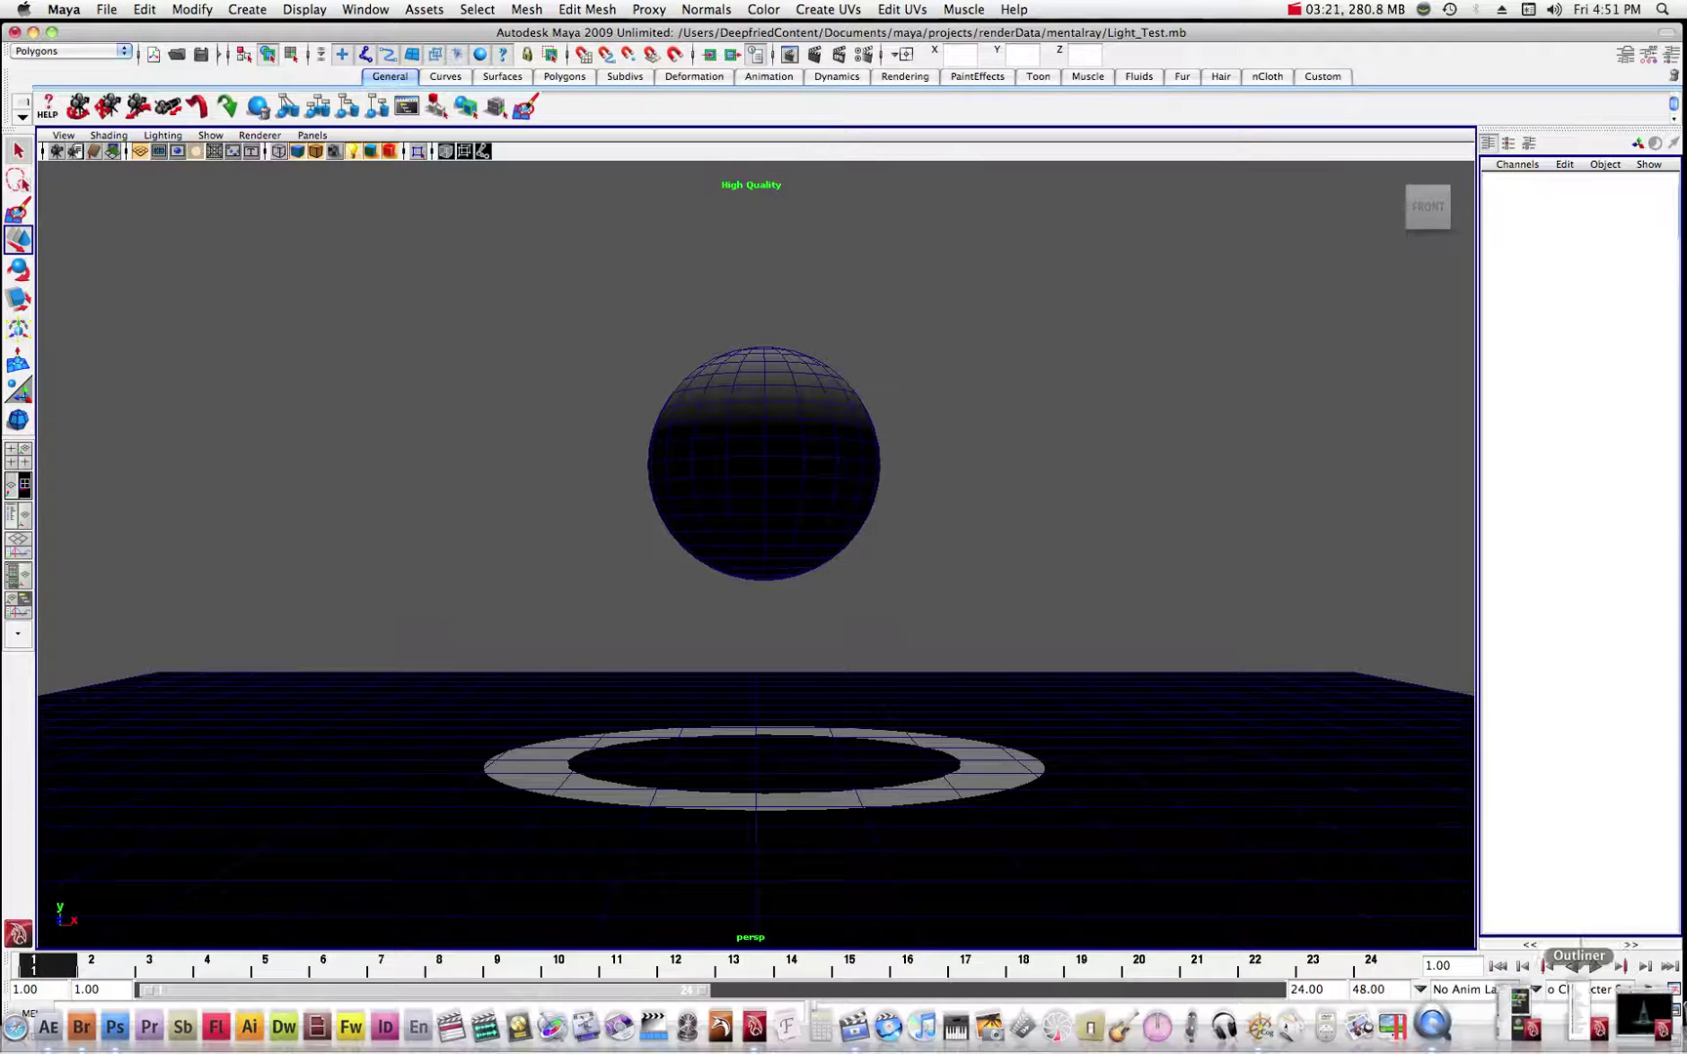
pyautogui.click(1608, 1021)
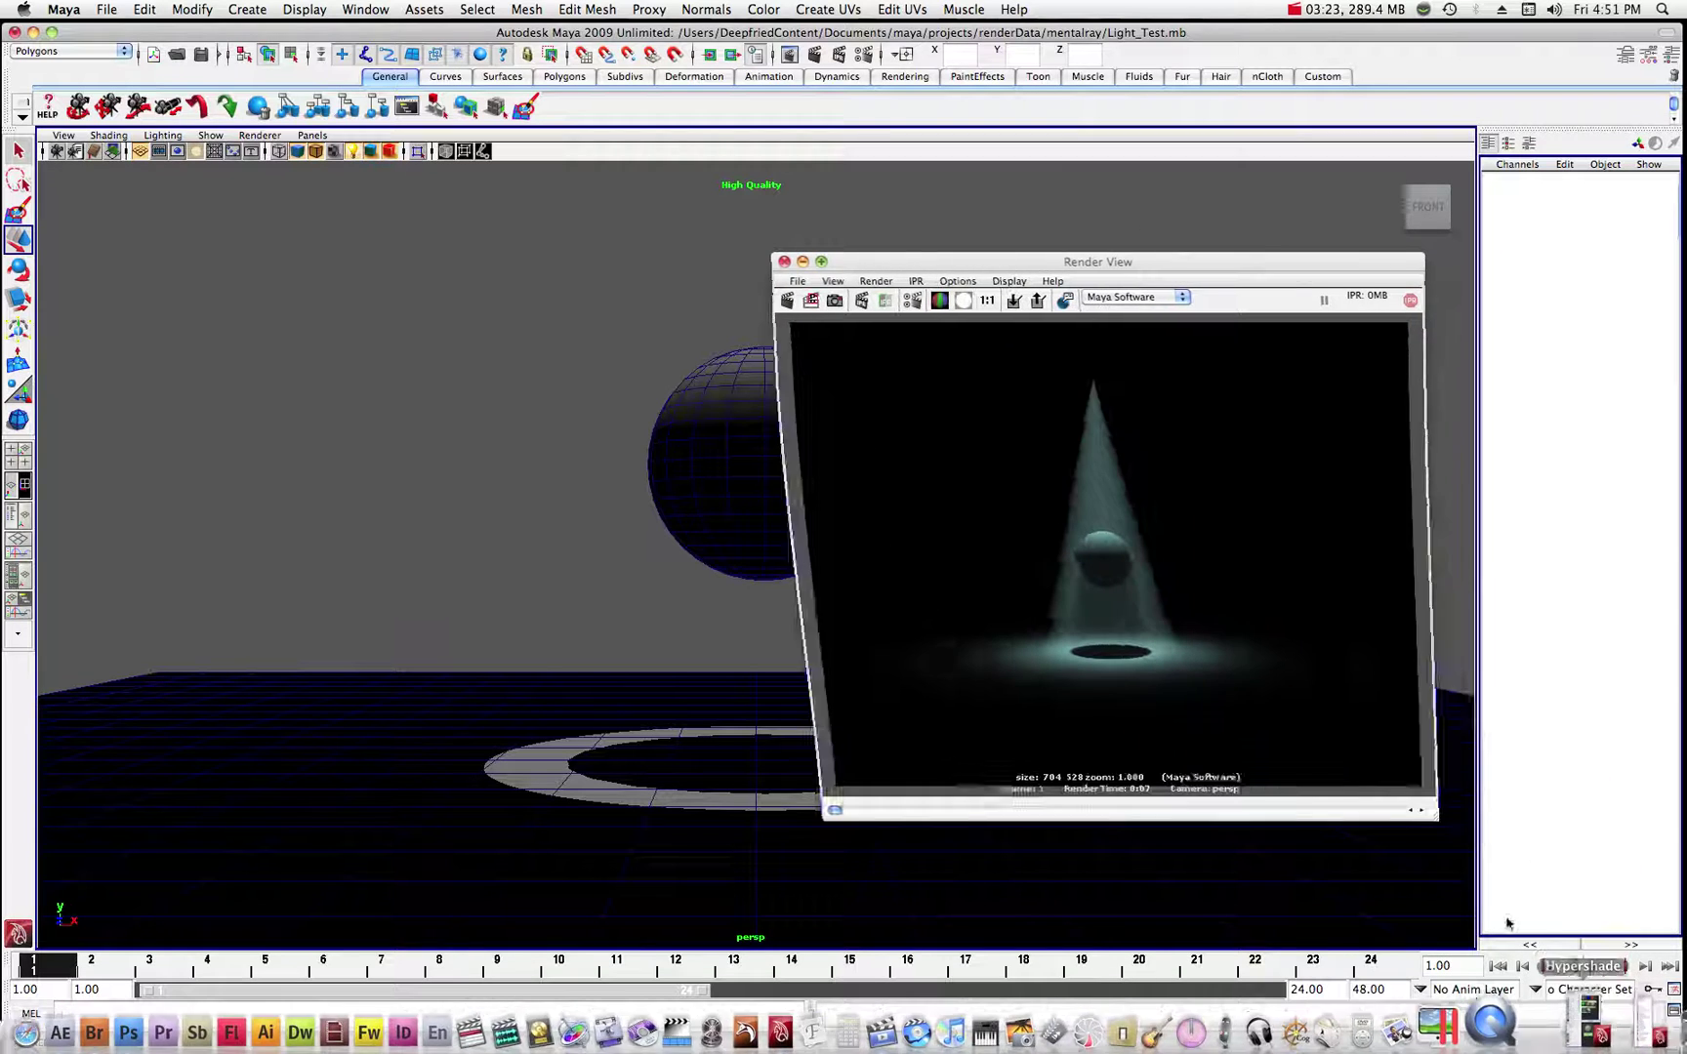
# - Render the current view of the sphere and plane, then minimize the render window
pyautogui.moveTo(876, 259); pyautogui.dragTo(1032, 226)
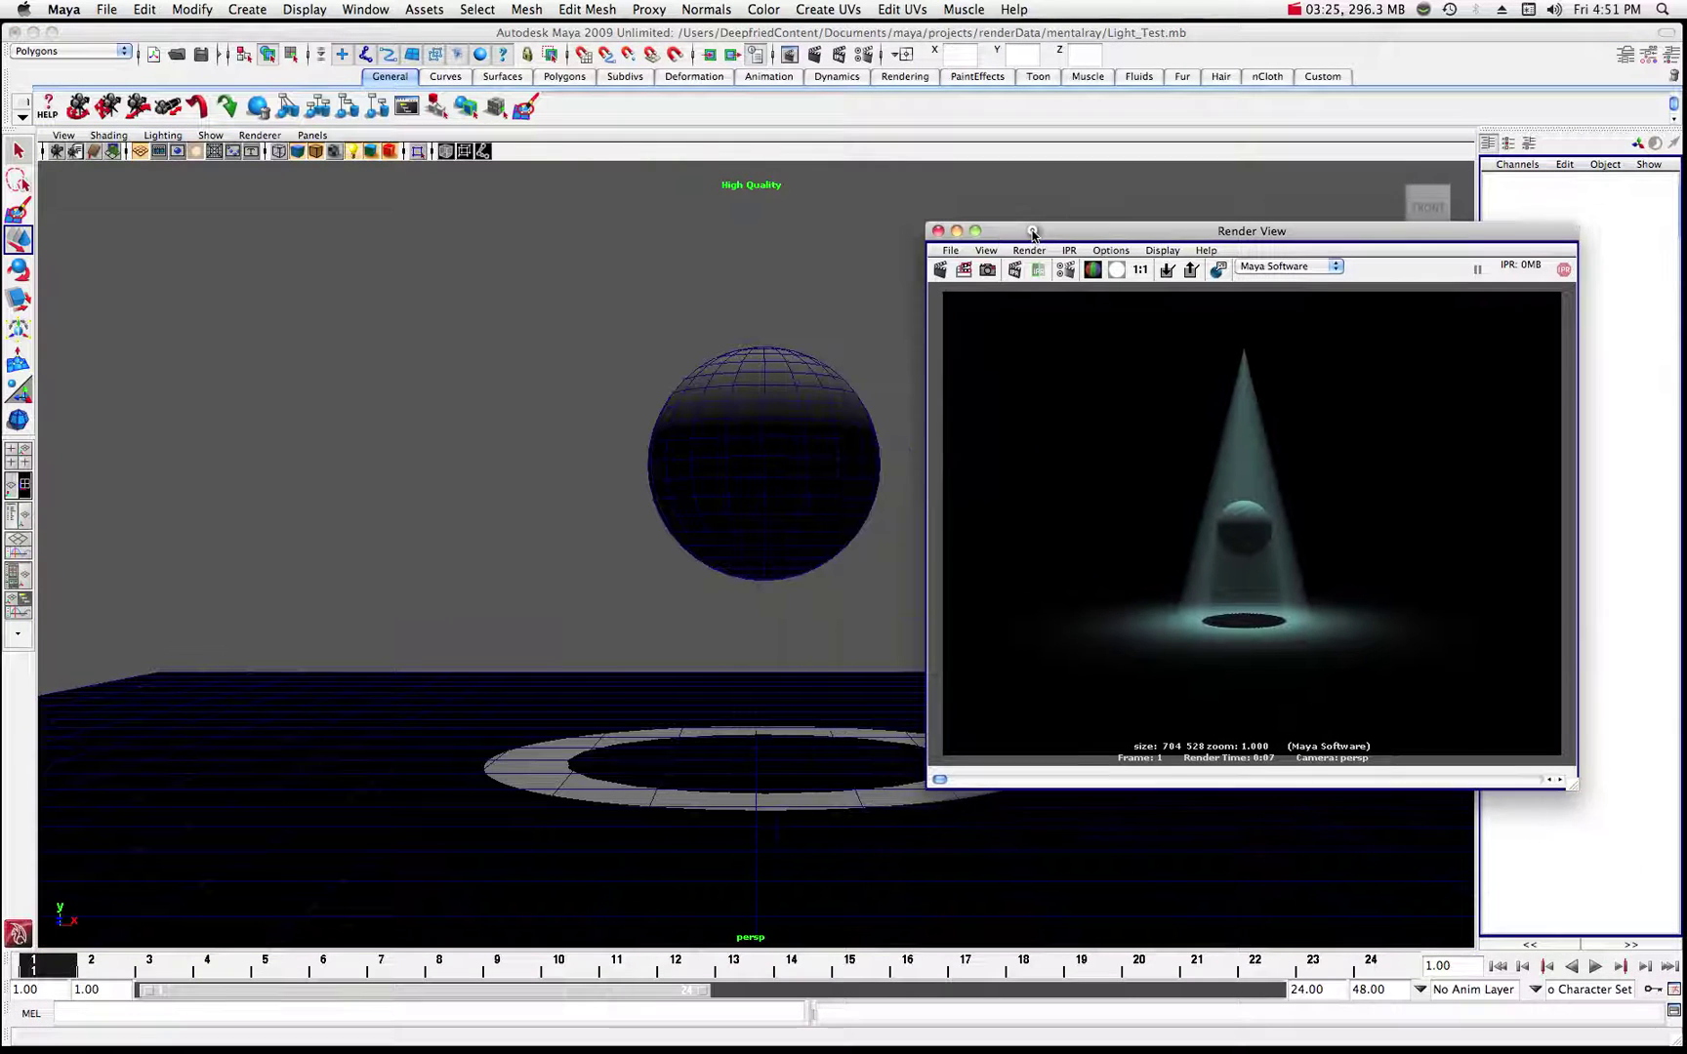
pyautogui.click(944, 270)
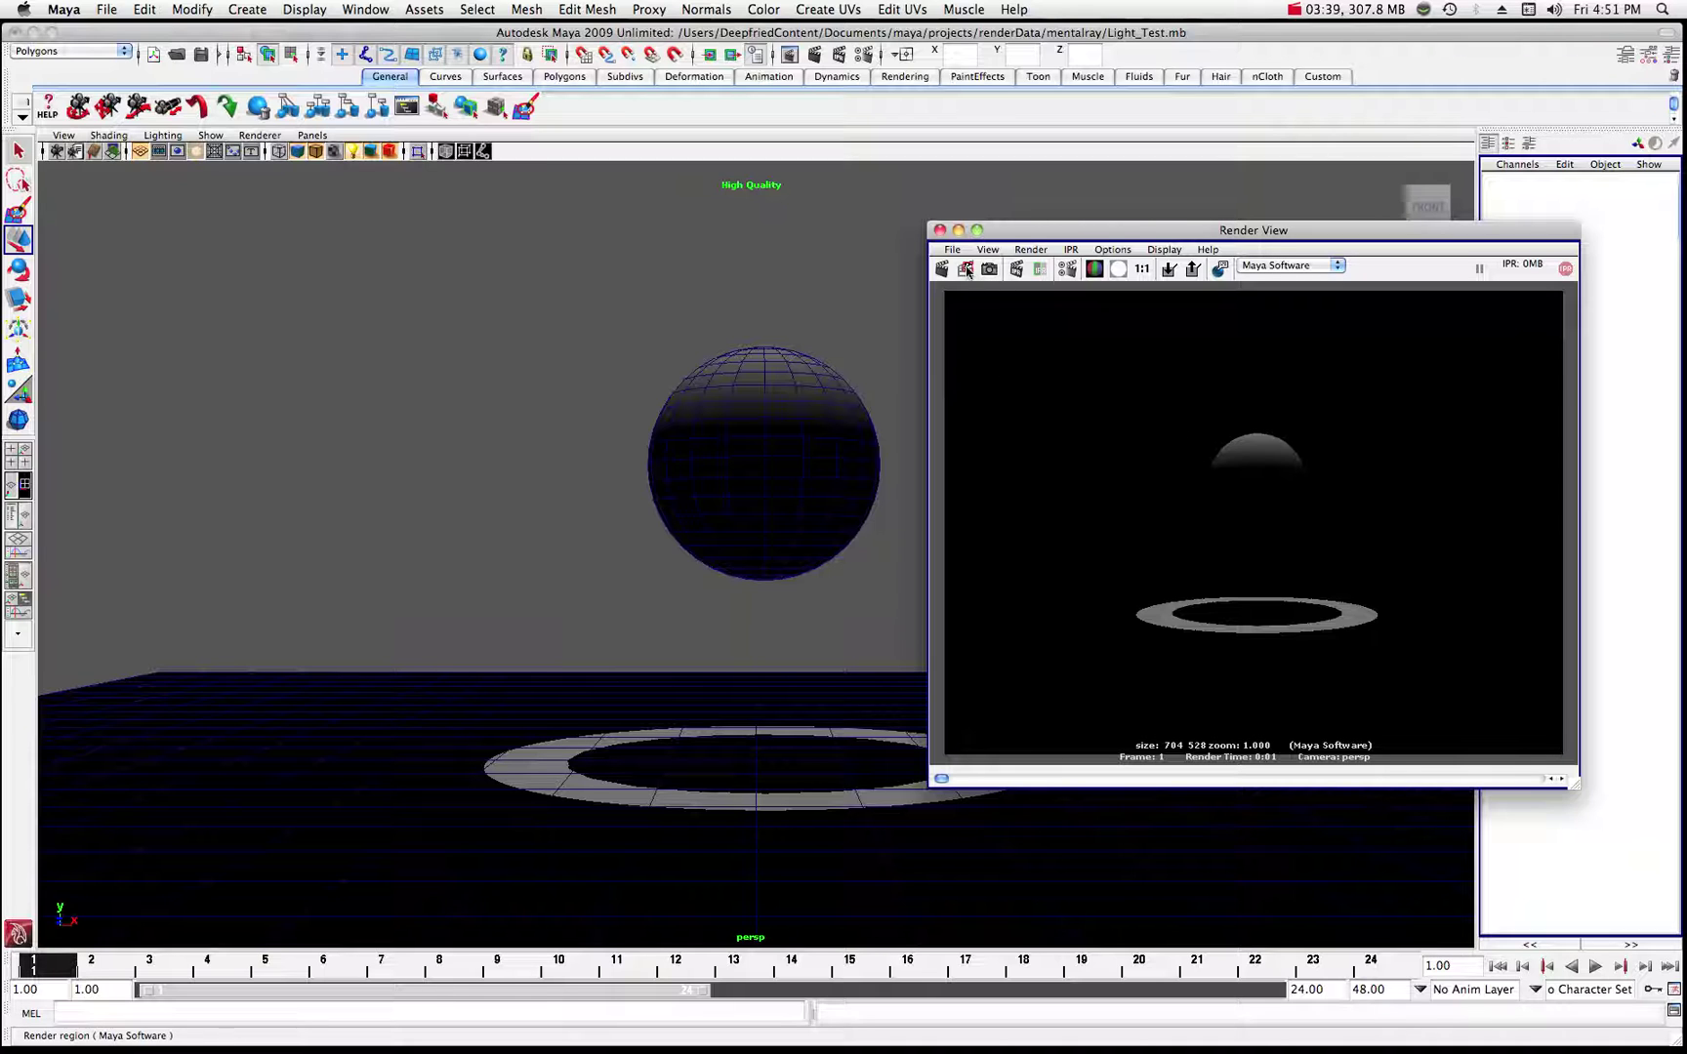
pyautogui.click(957, 229)
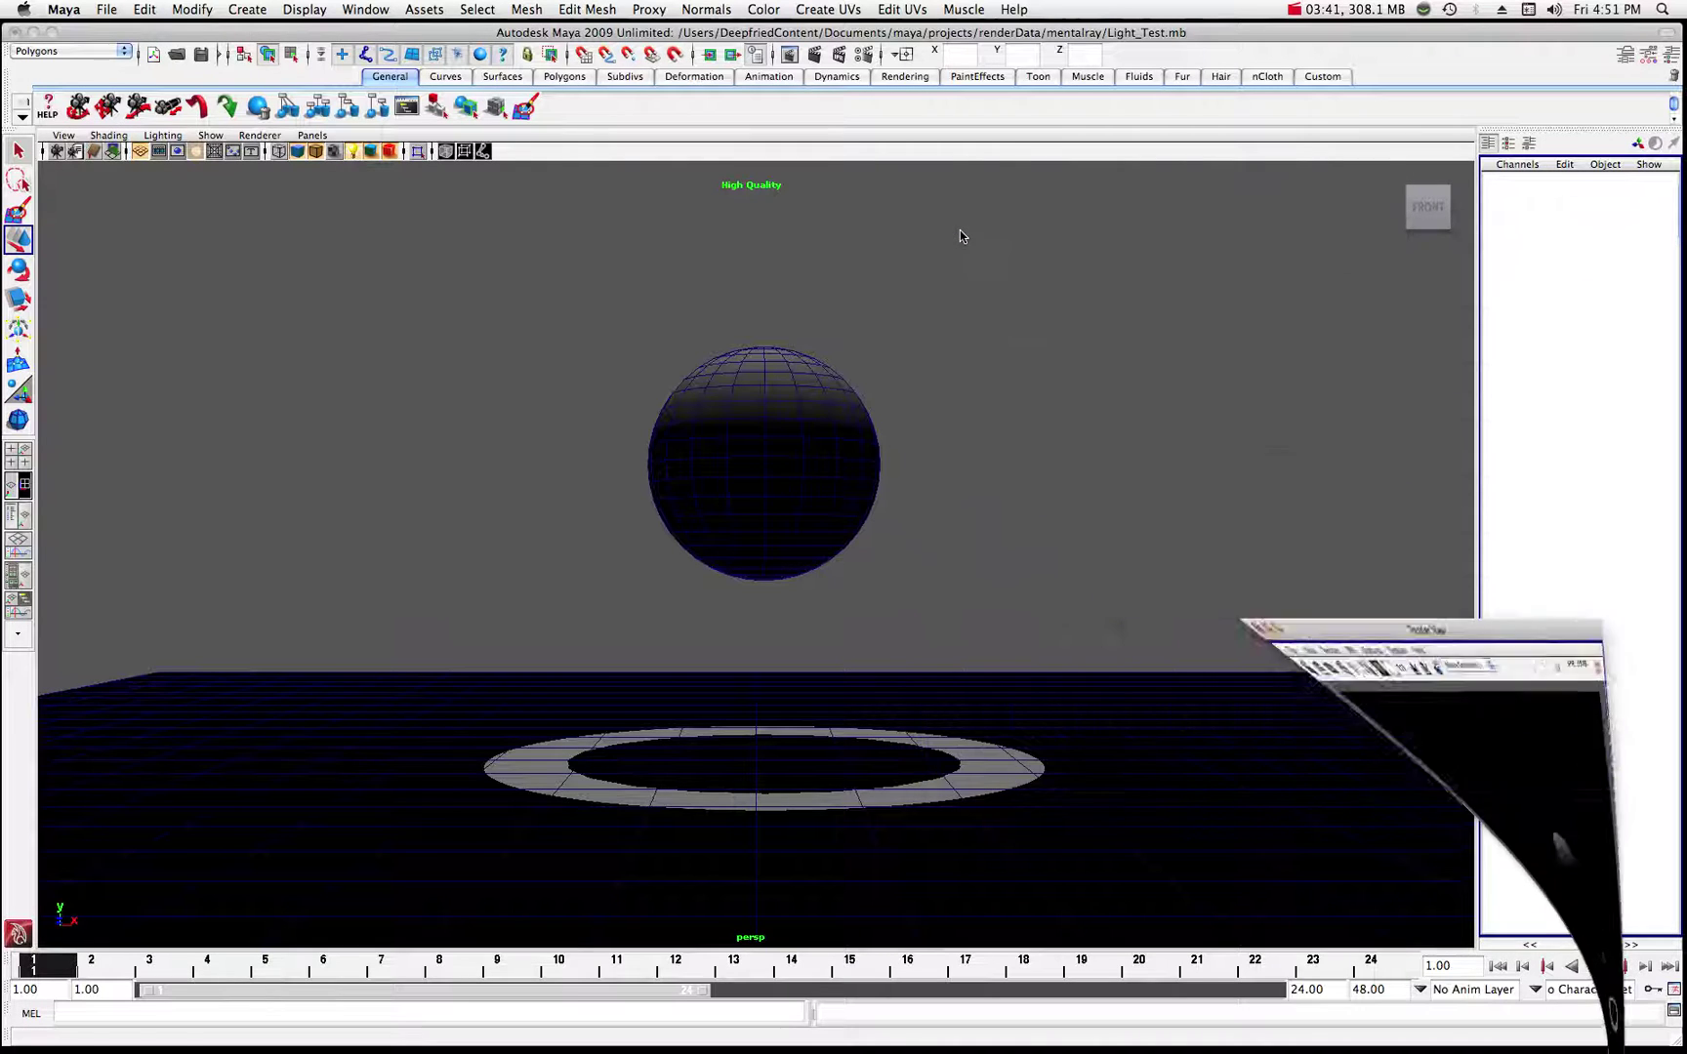
# - Select the overhead spot light, show its attributes and widen its Cone Angle to about 49.5
pyautogui.scroll(-5, 761, 426)
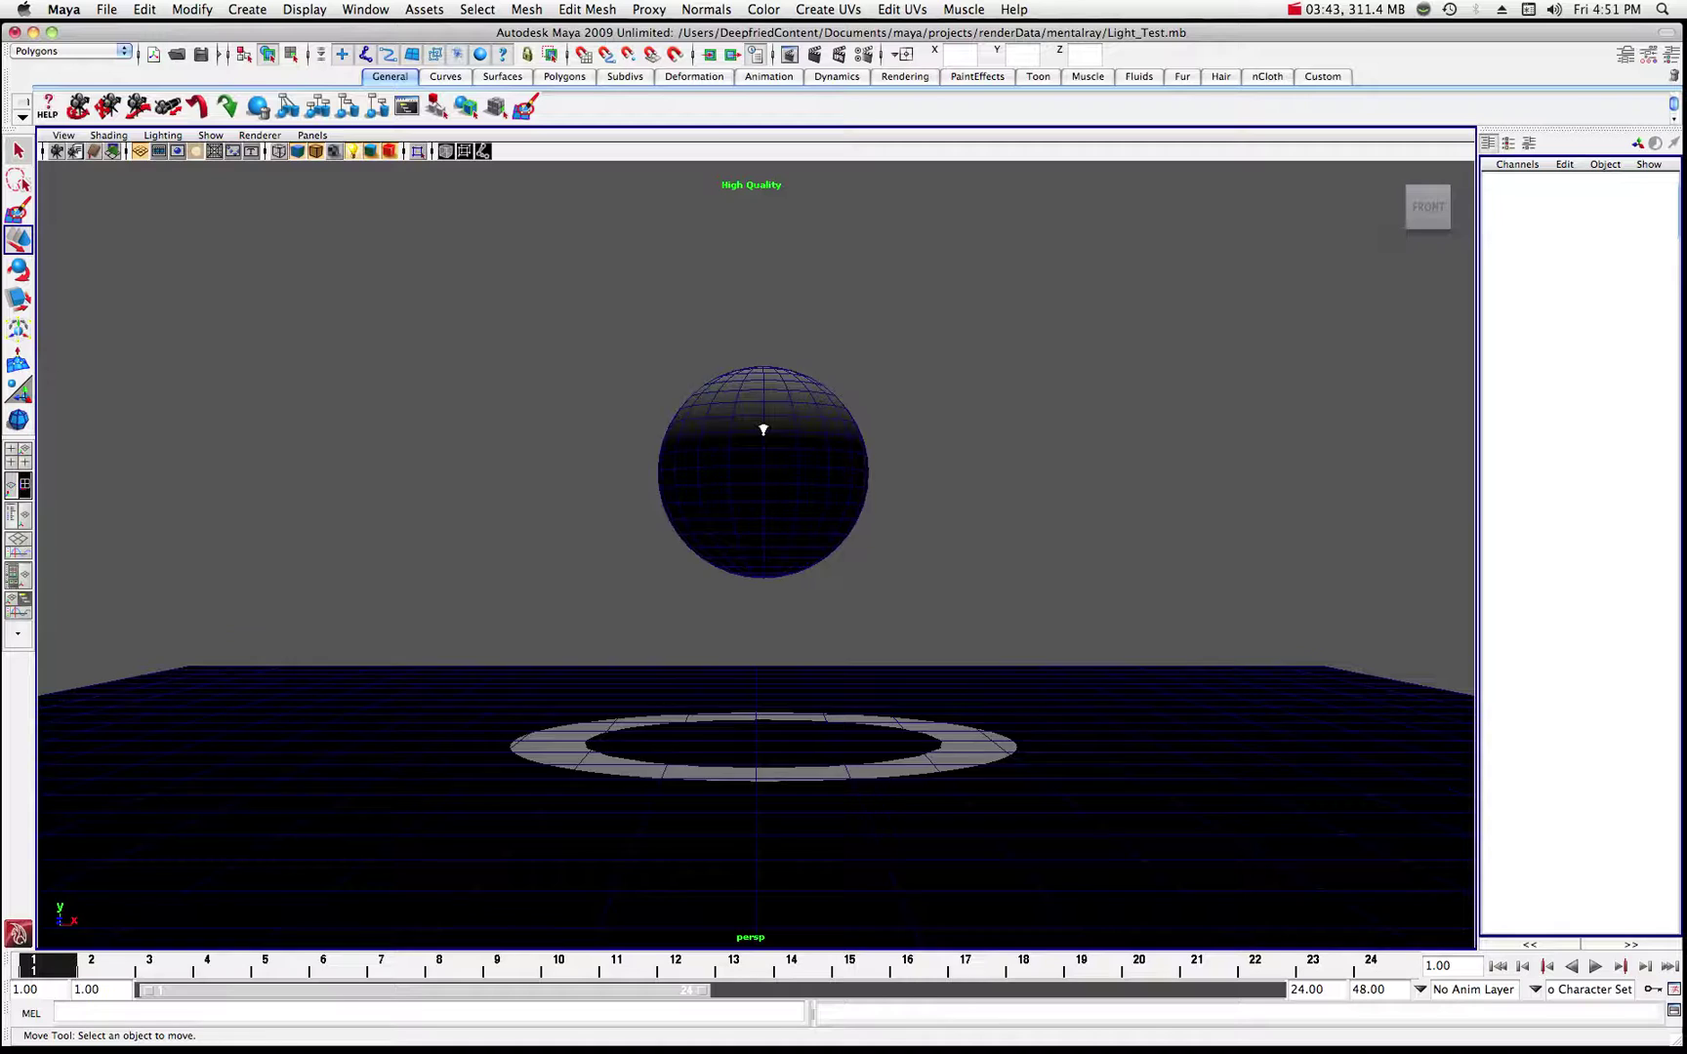
pyautogui.click(760, 234)
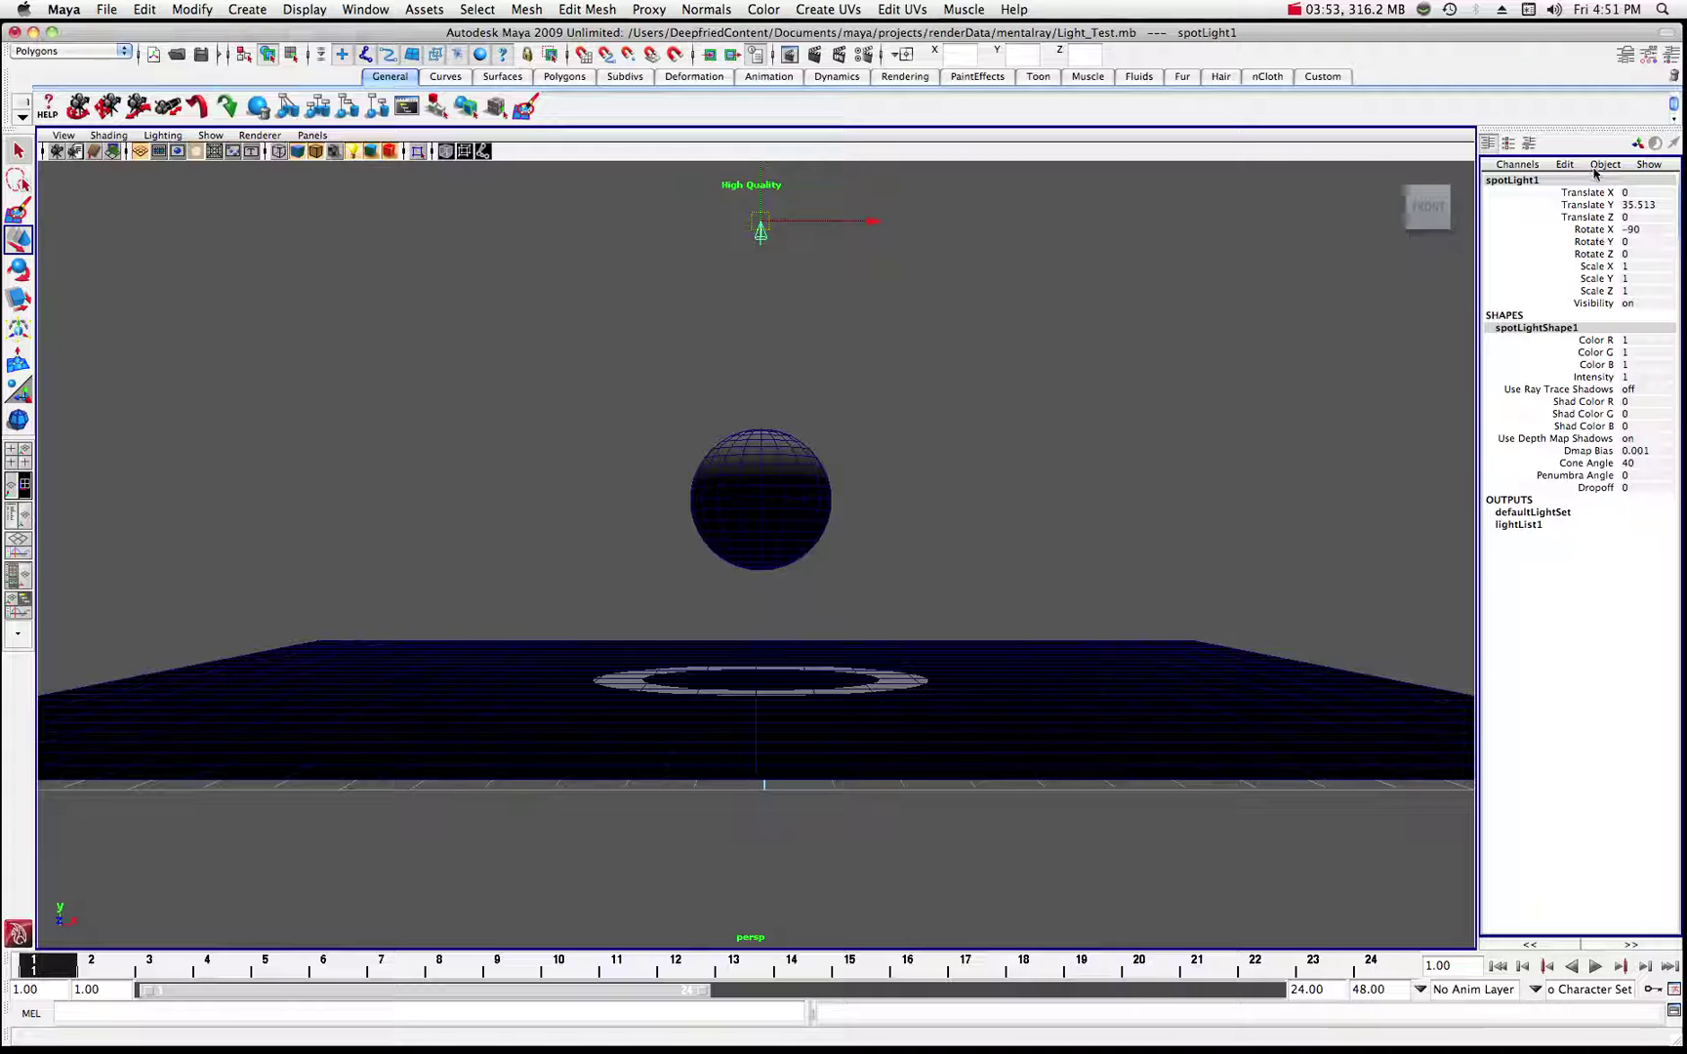
pyautogui.click(1624, 55)
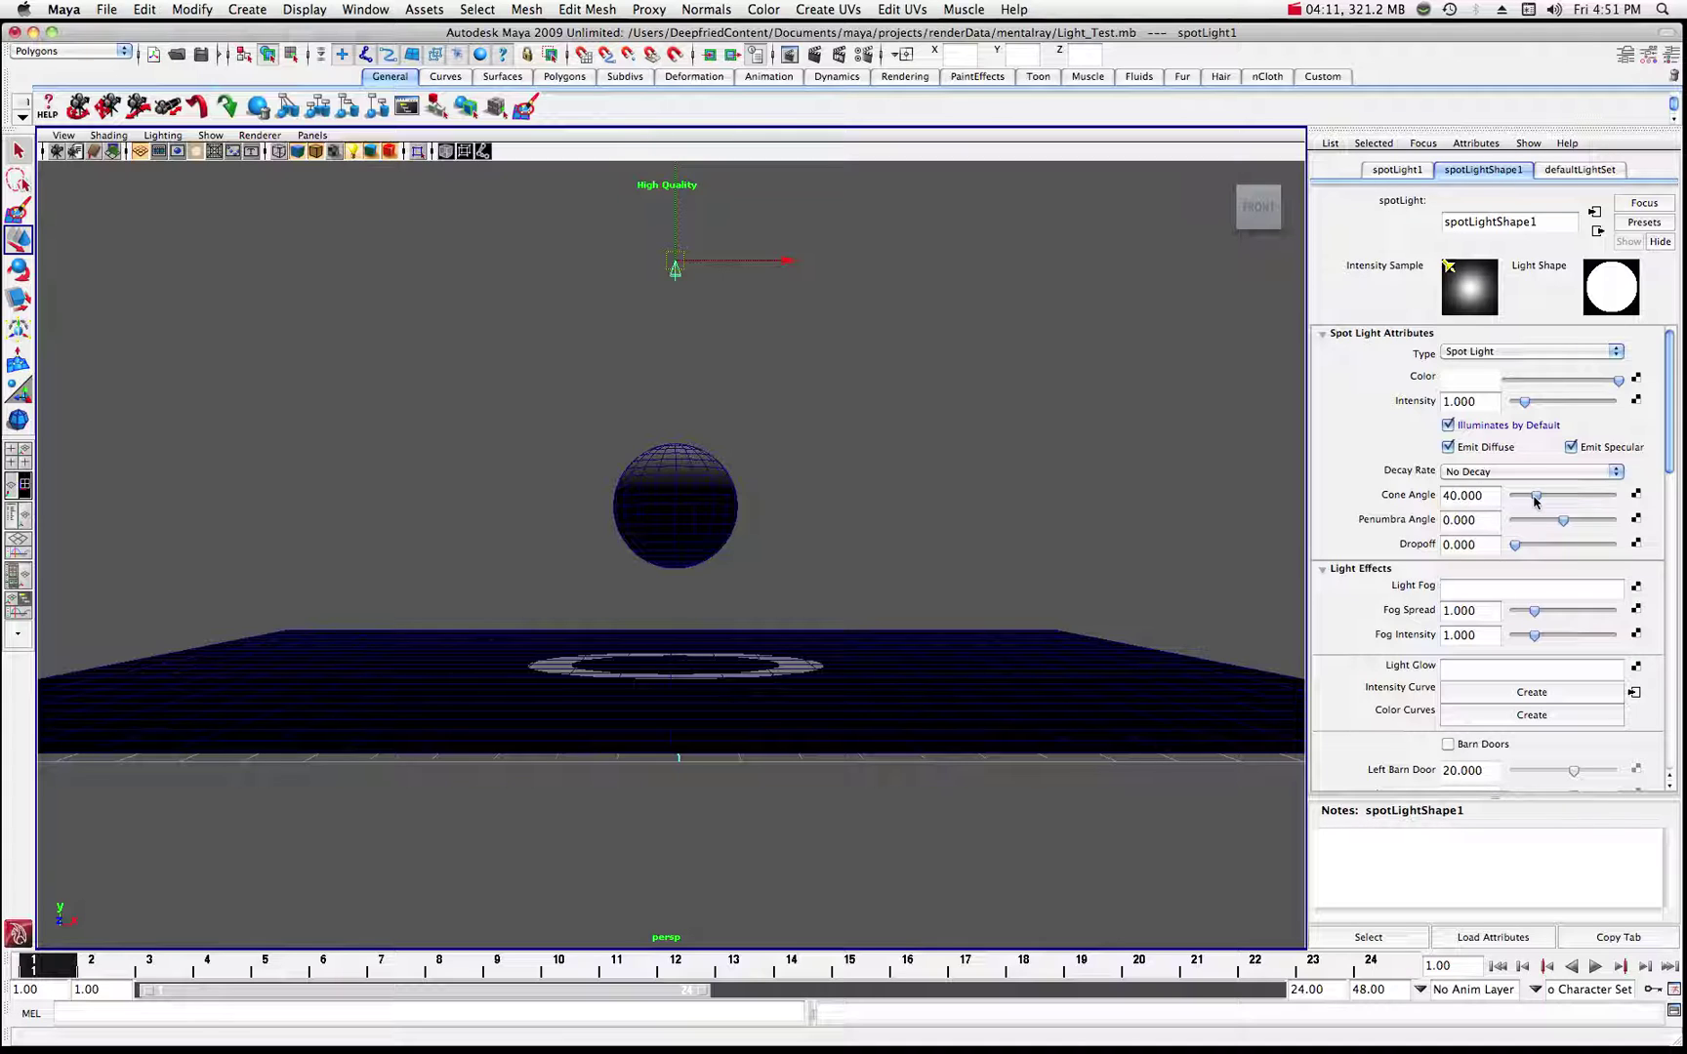
pyautogui.moveTo(1535, 500); pyautogui.dragTo(1541, 497)
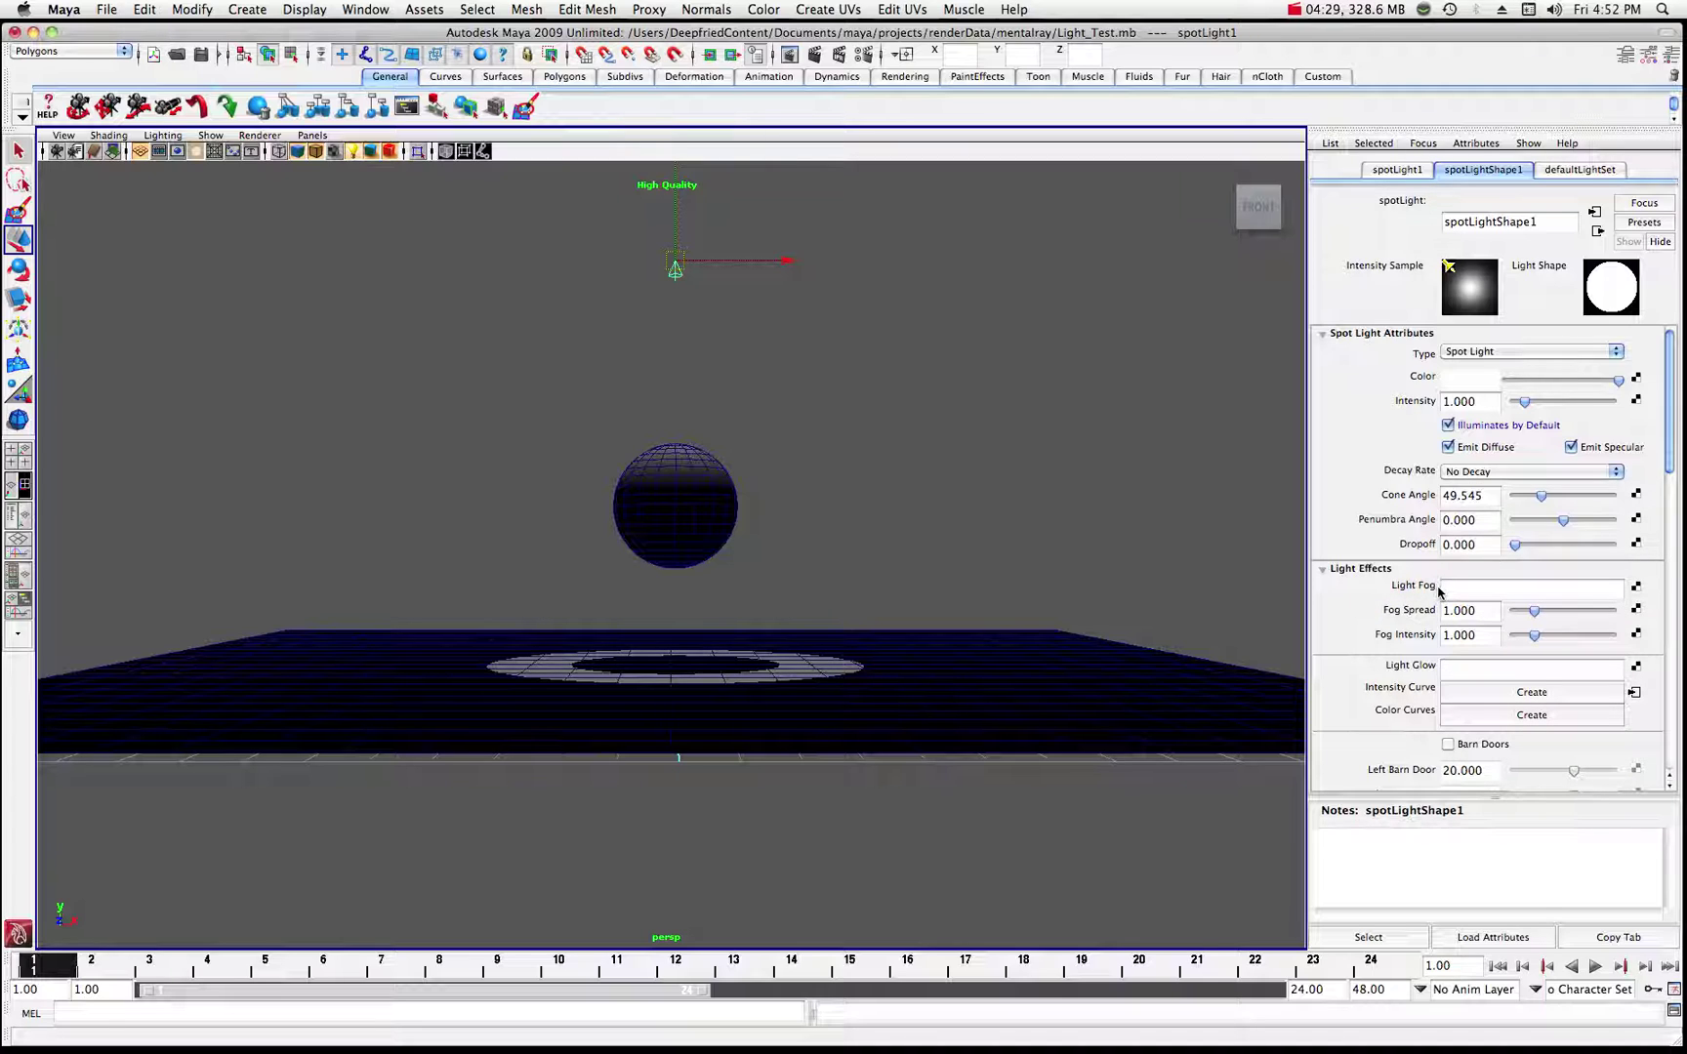
# - Add a Light Fog to the spot light, reselect the light and test-render the foggy cone
pyautogui.click(1636, 589)
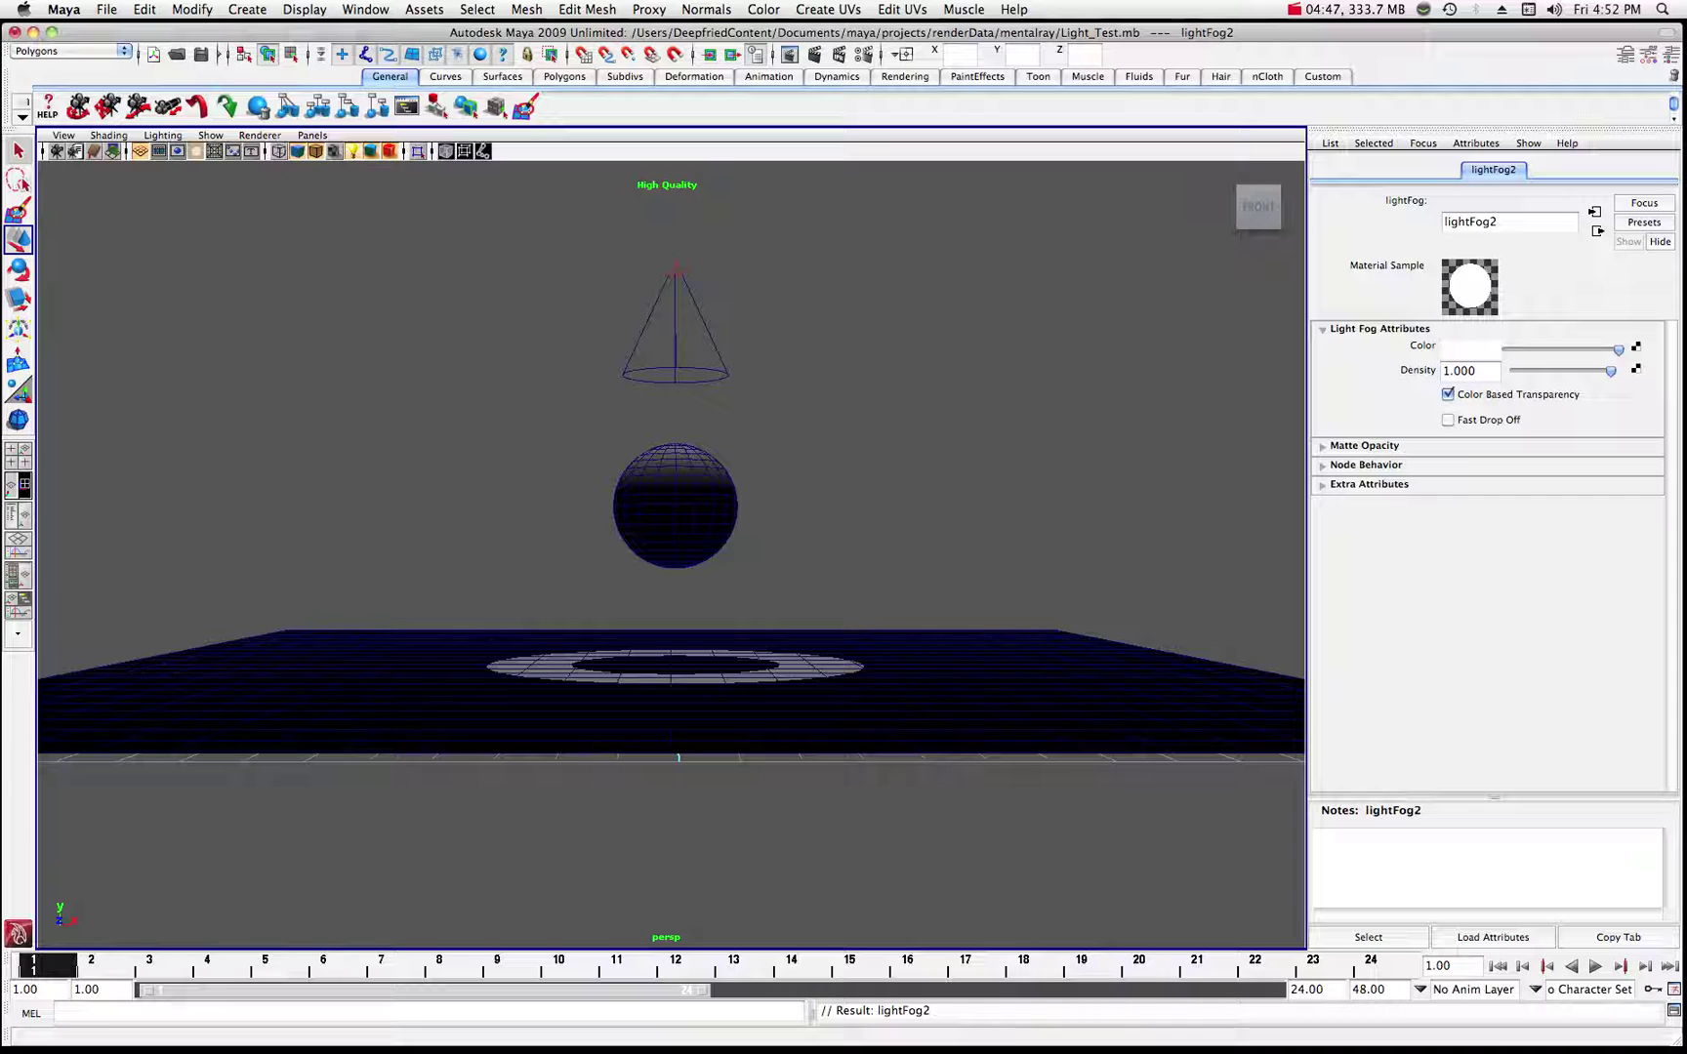
pyautogui.click(676, 279)
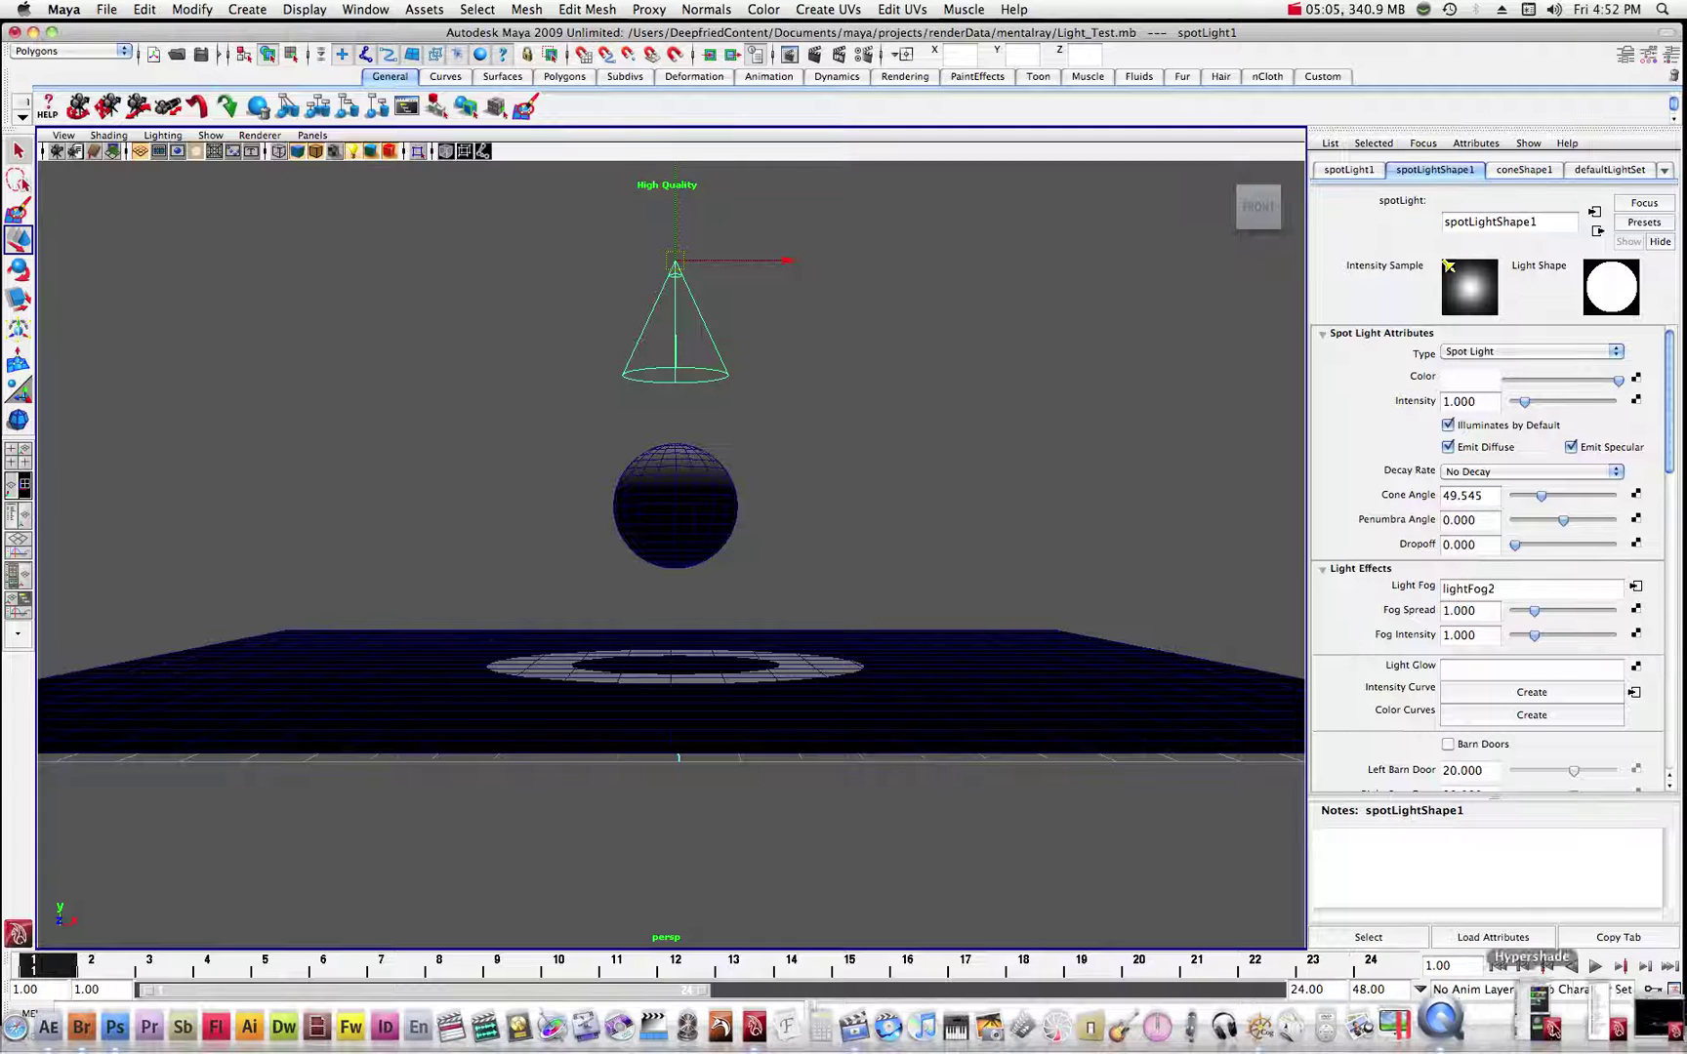
pyautogui.click(1608, 1025)
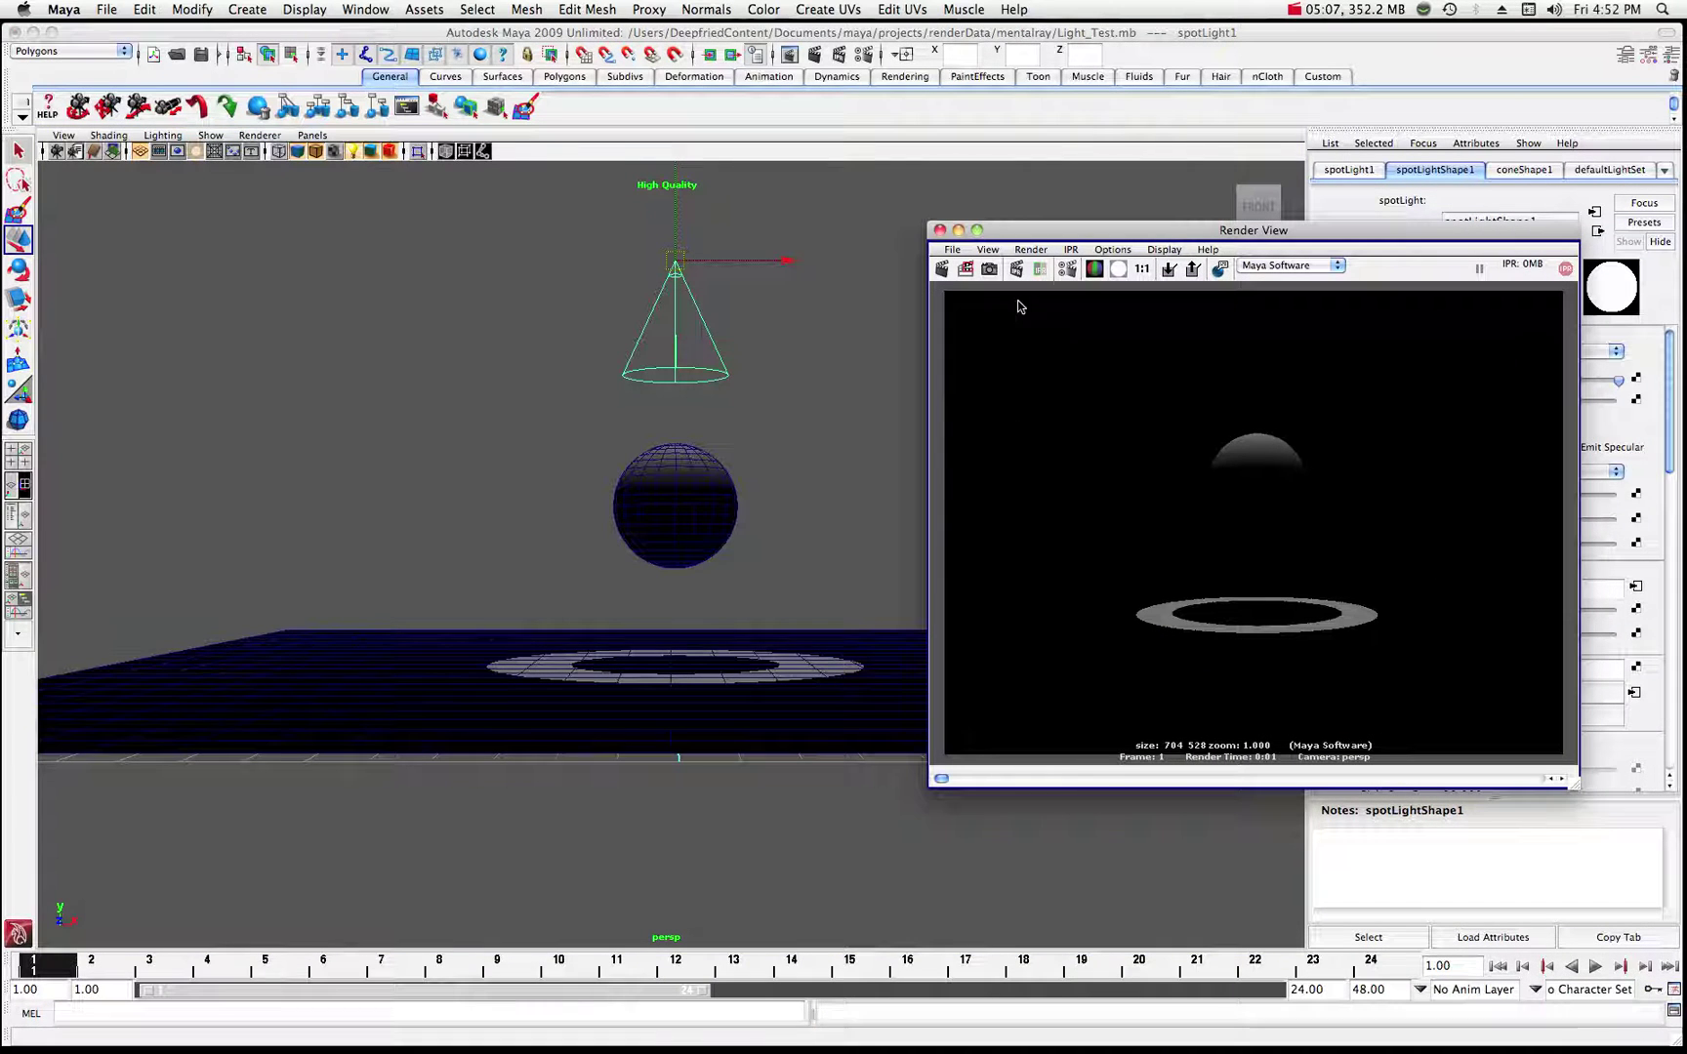
pyautogui.click(942, 270)
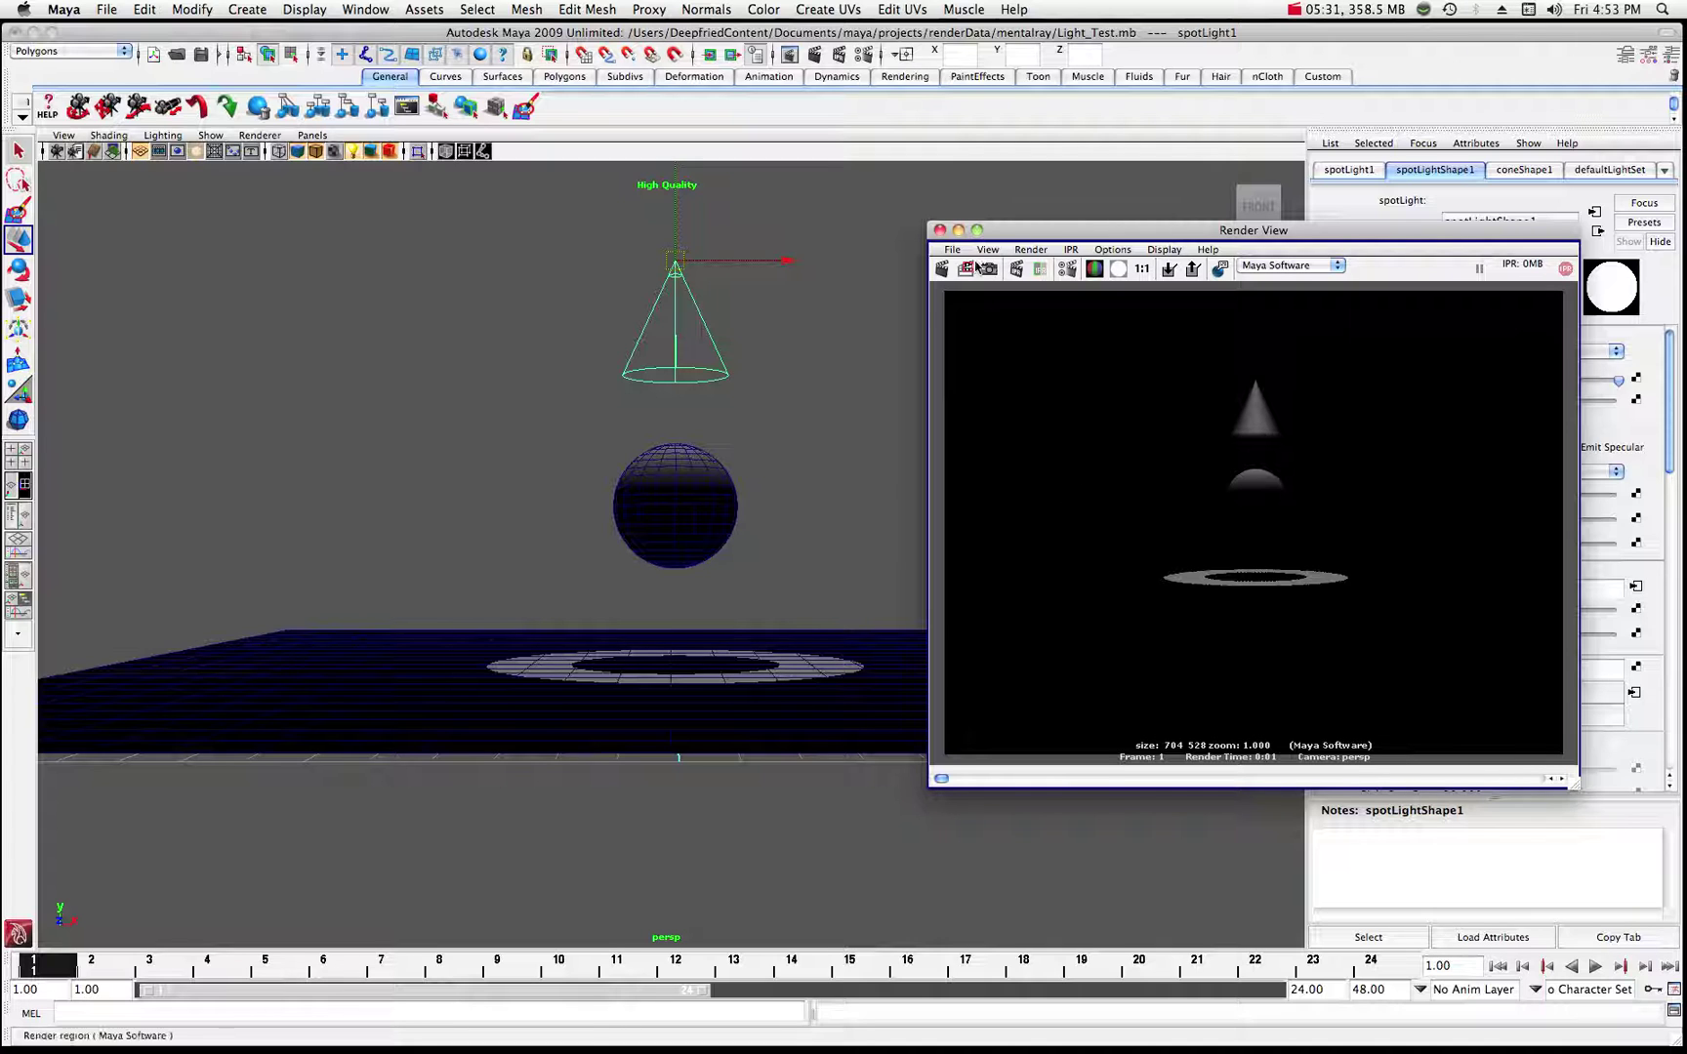
pyautogui.click(957, 229)
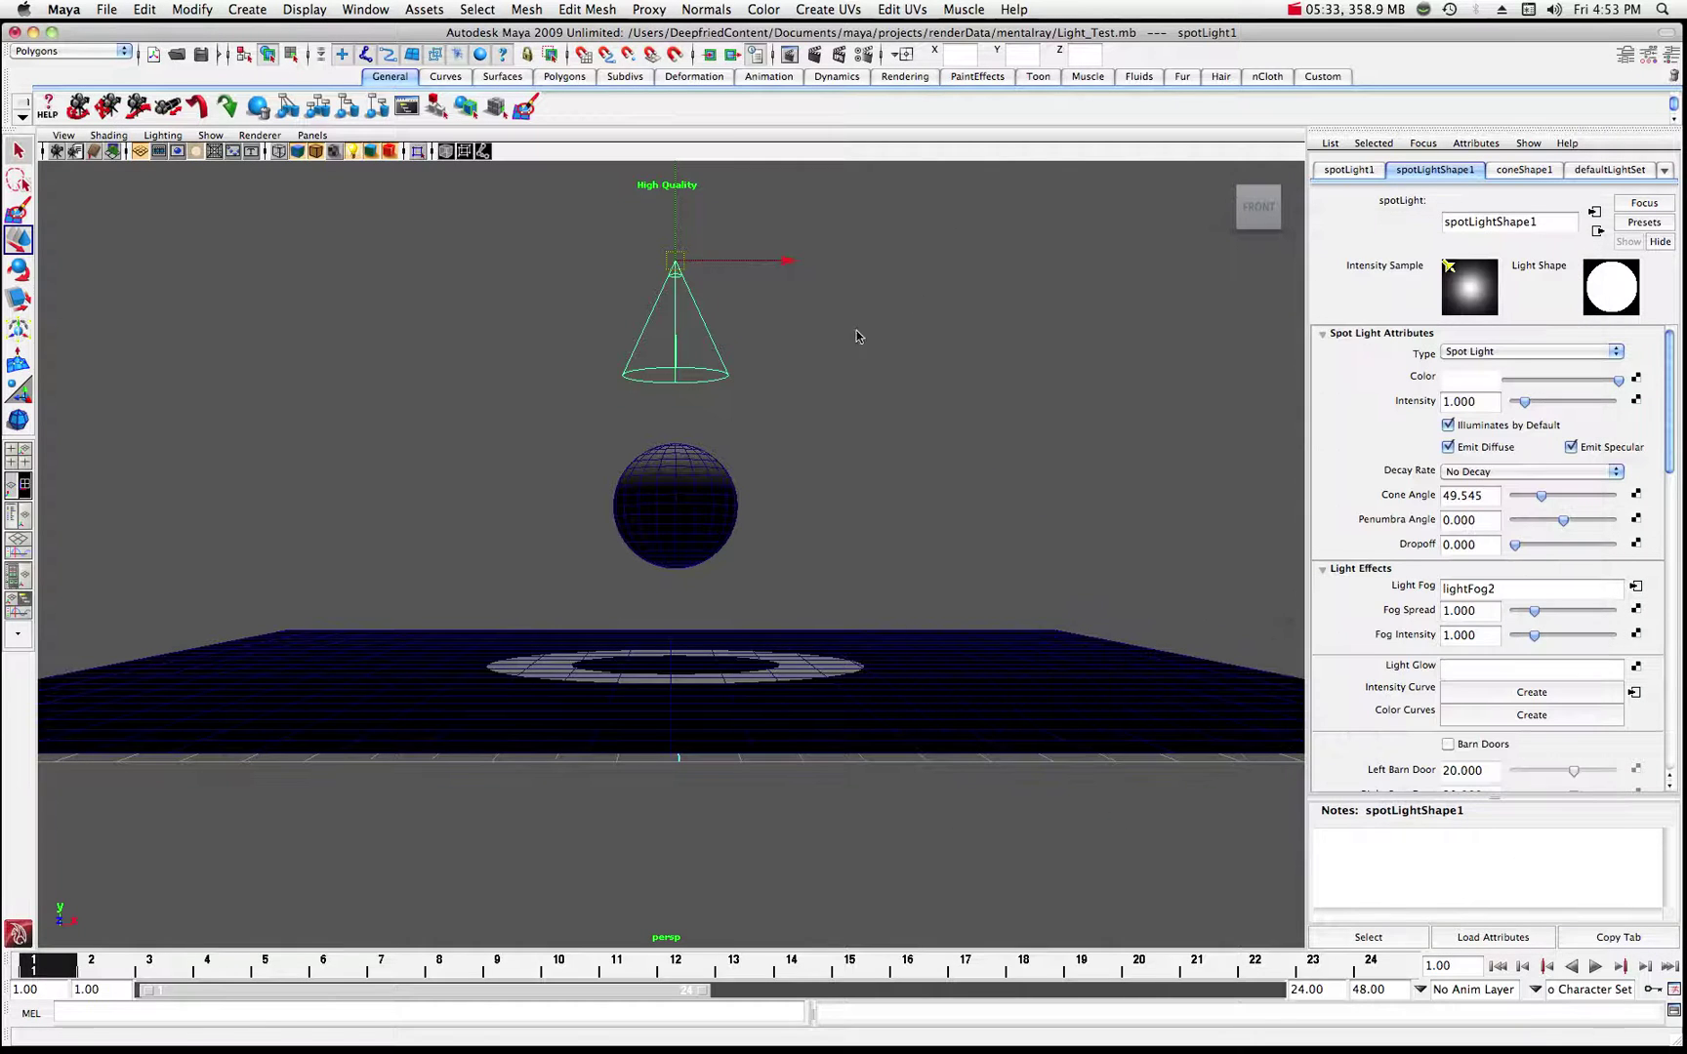
# - Scale the spot light along its downward axis until the fog cone reaches the plane
pyautogui.keyDown('alt'); pyautogui.moveTo(531, 365); pyautogui.dragTo(531, 369); pyautogui.keyUp('alt')
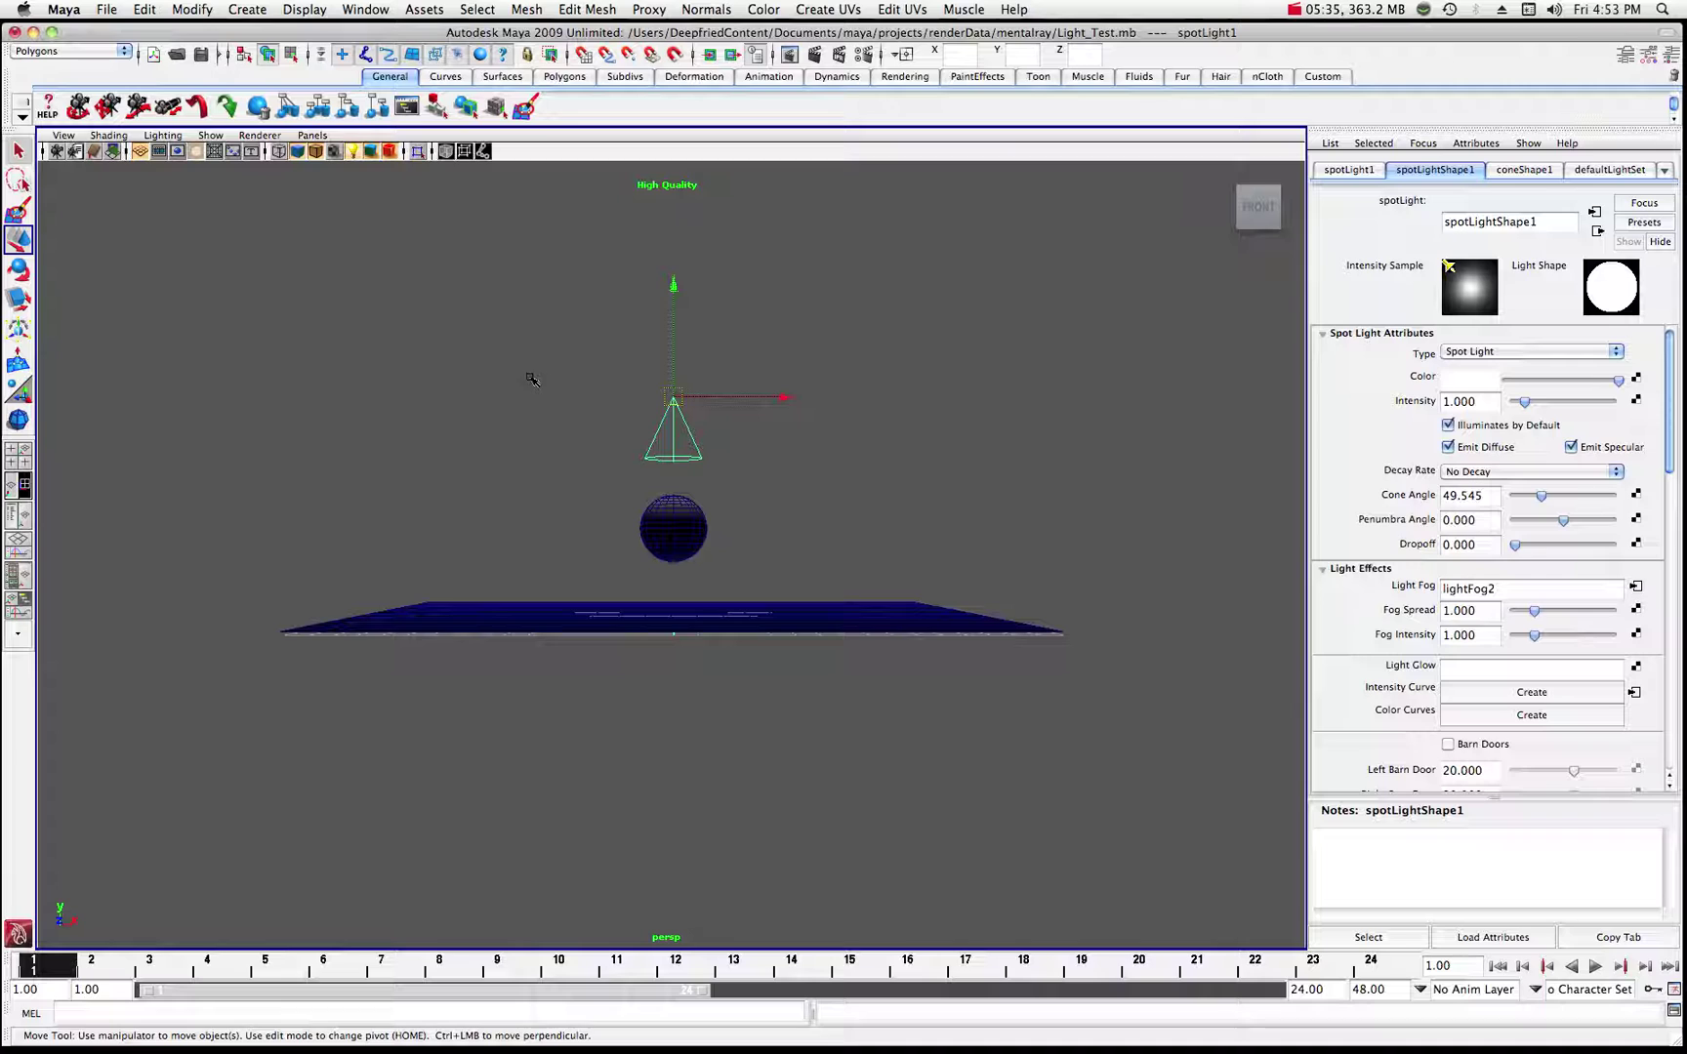
pyautogui.click(19, 300)
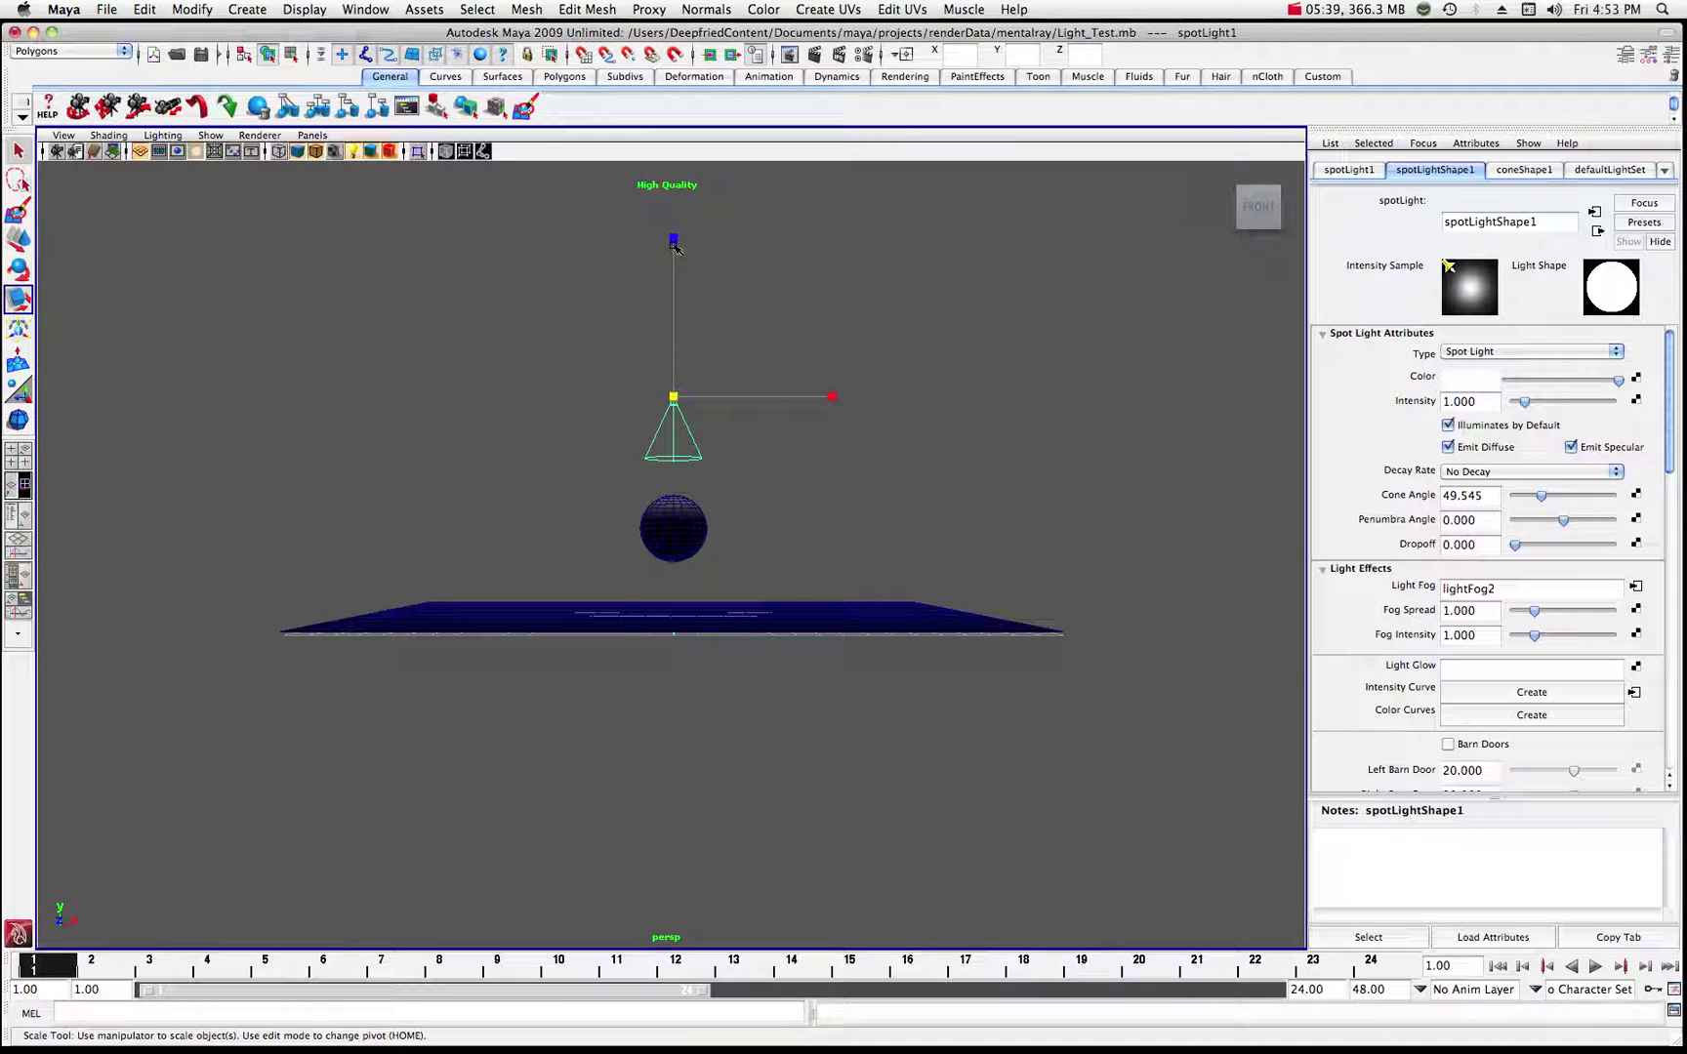
pyautogui.moveTo(676, 243); pyautogui.dragTo(686, 148)
pyautogui.moveTo(674, 249); pyautogui.dragTo(671, 146)
pyautogui.moveTo(671, 244)
pyautogui.mouseDown()
pyautogui.moveTo(672, 171)
pyautogui.moveTo(671, 250)
pyautogui.mouseUp()
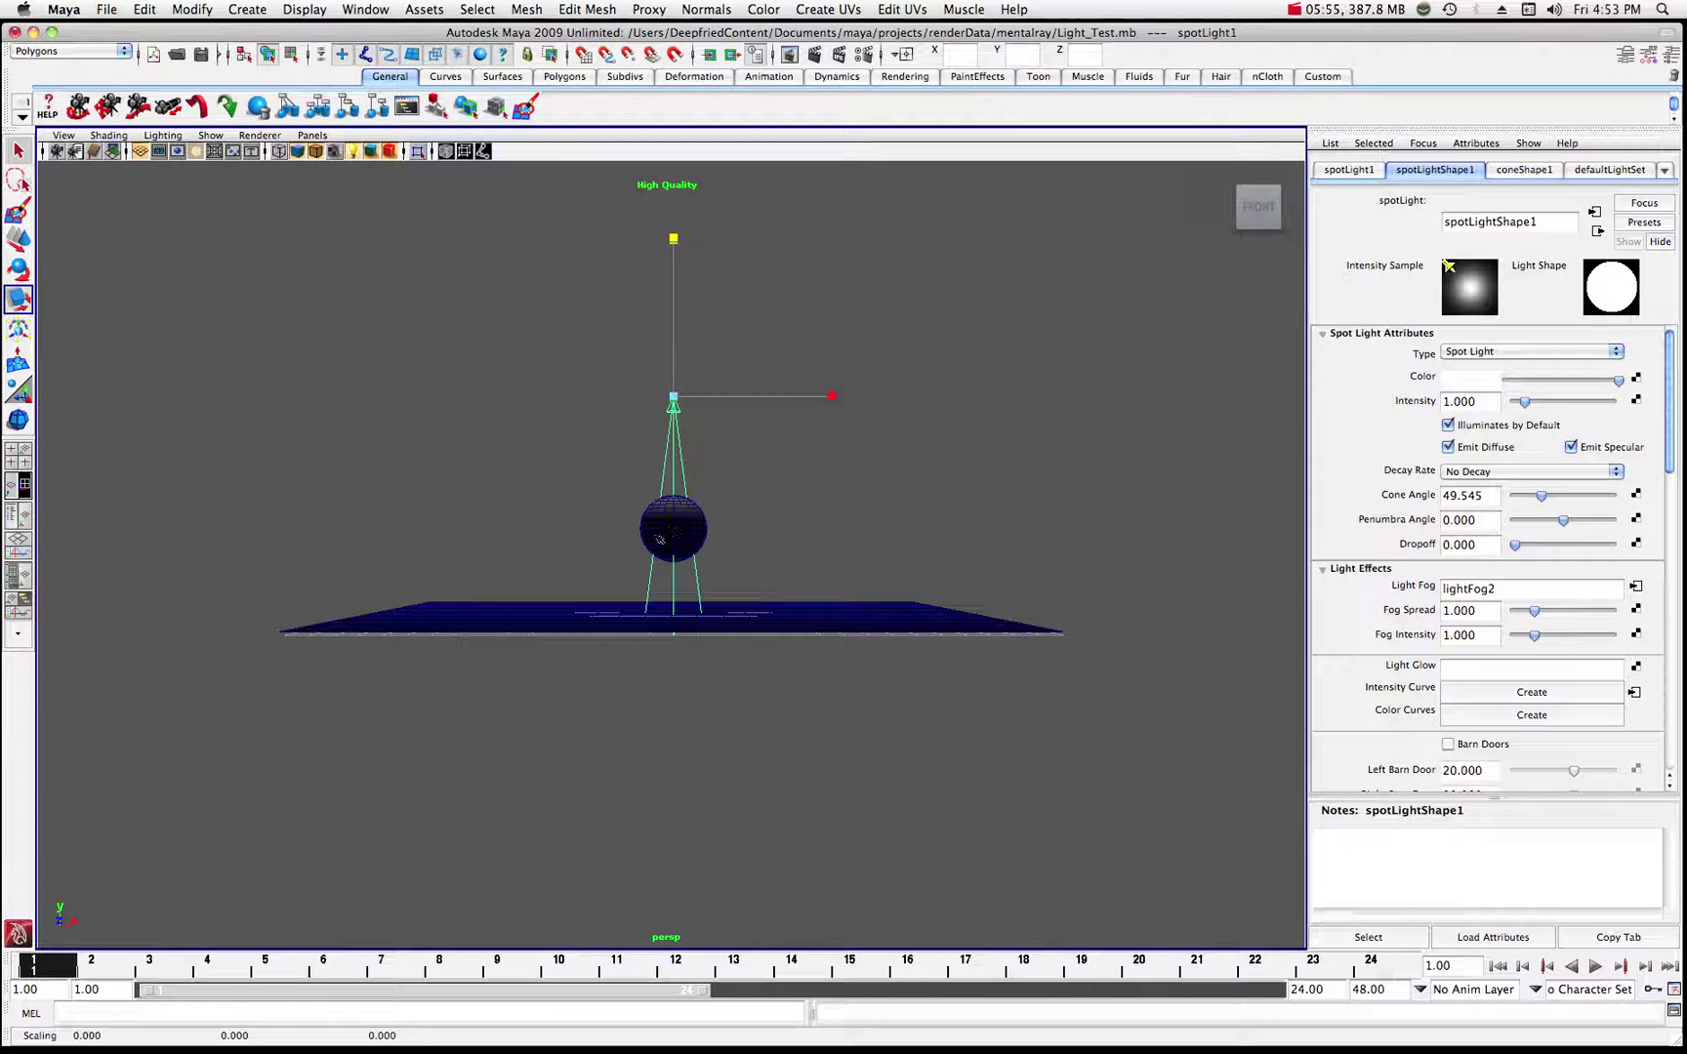
# - Render a closer view of the lengthened fog cone and move the render window clear of the light
pyautogui.scroll(6, 683, 527)
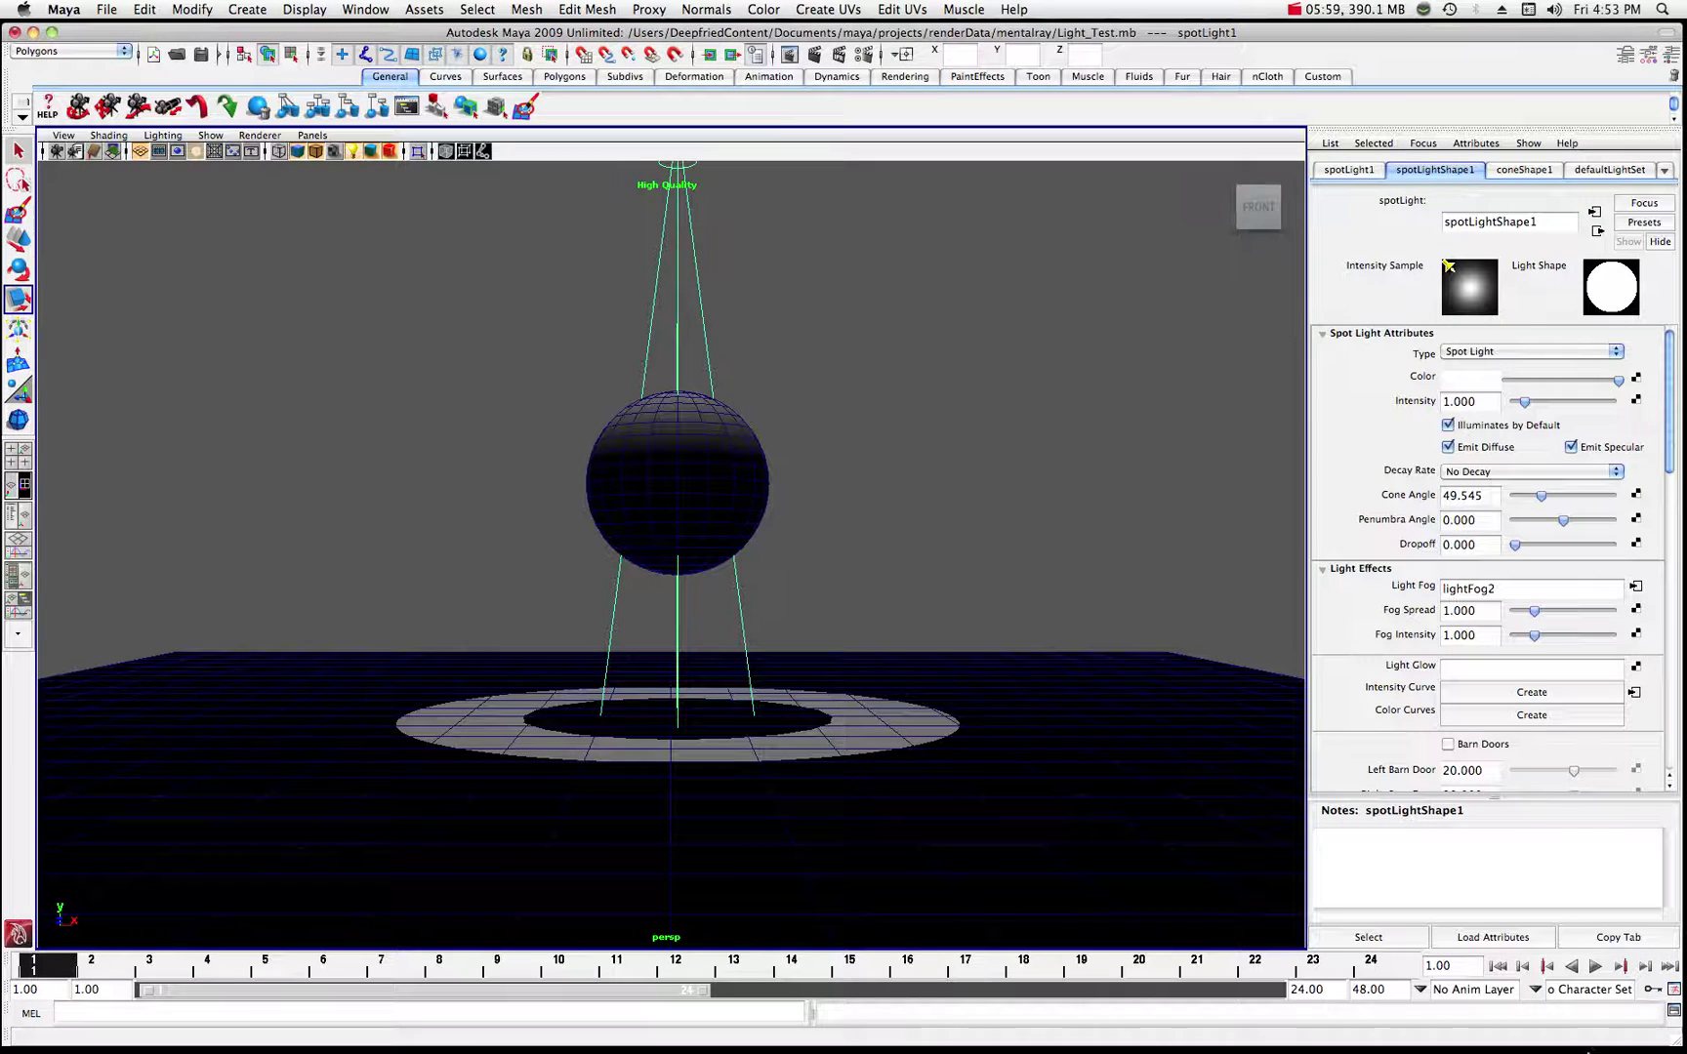
pyautogui.moveTo(1591, 1050)
pyautogui.click(1625, 1020)
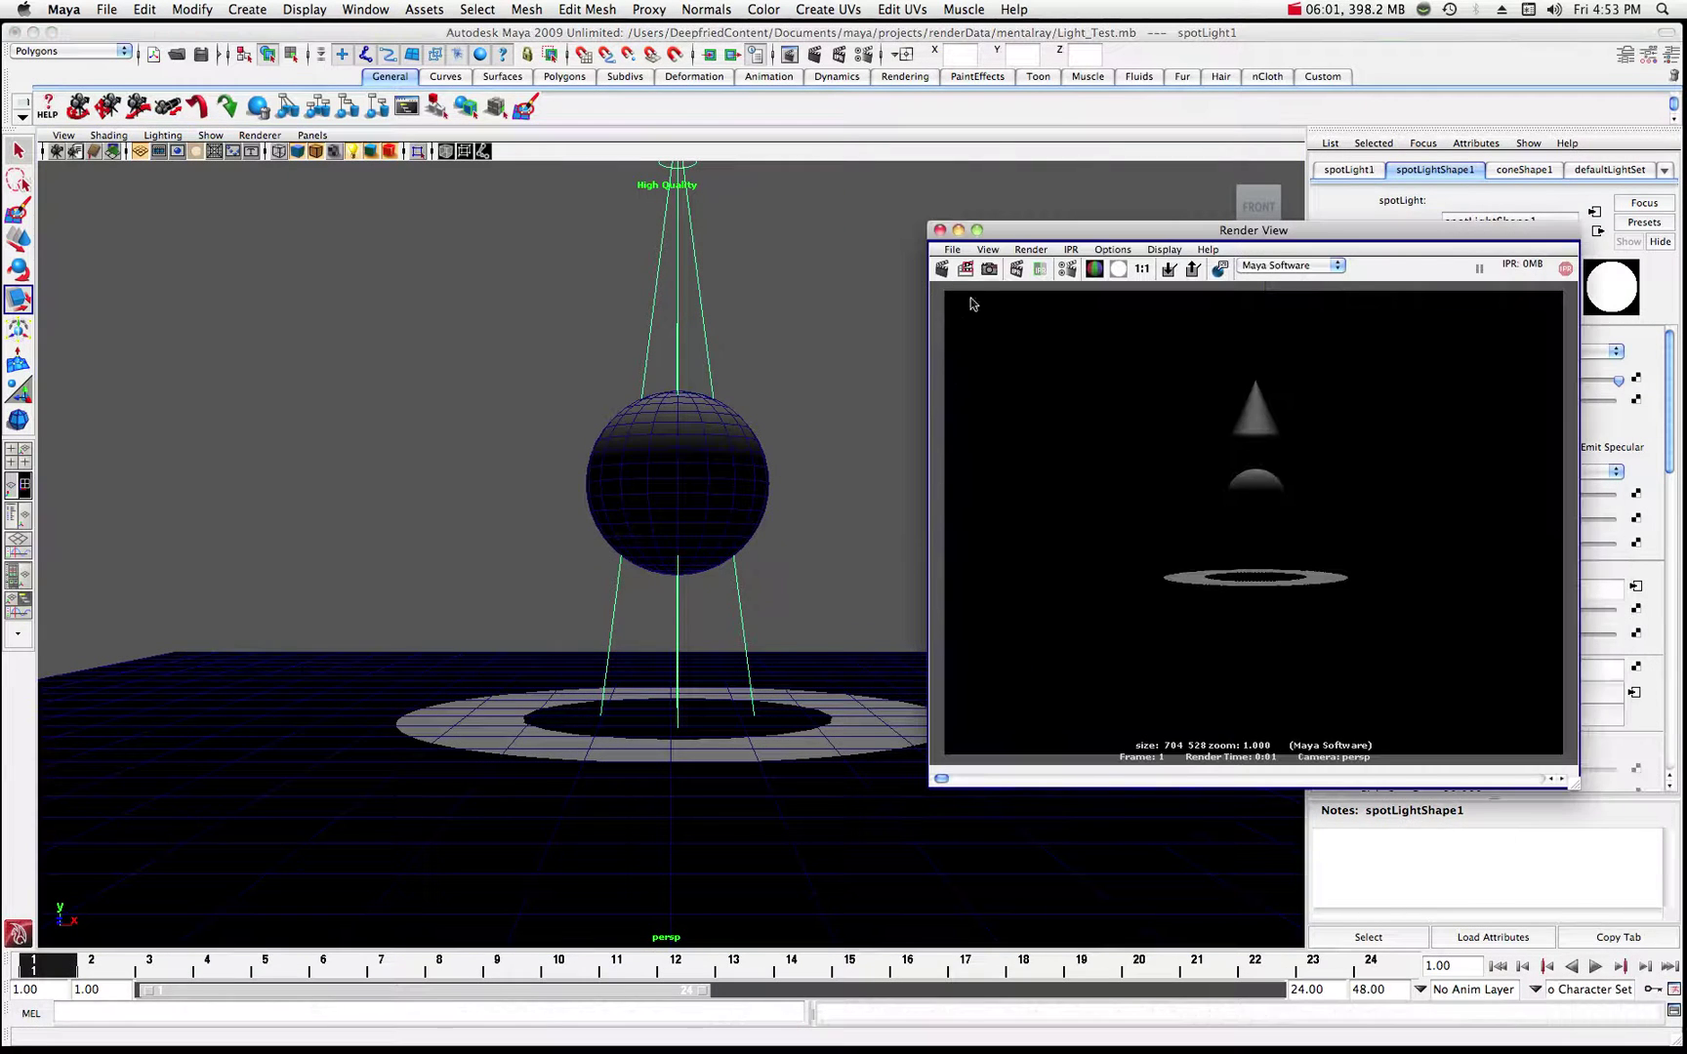
pyautogui.click(943, 273)
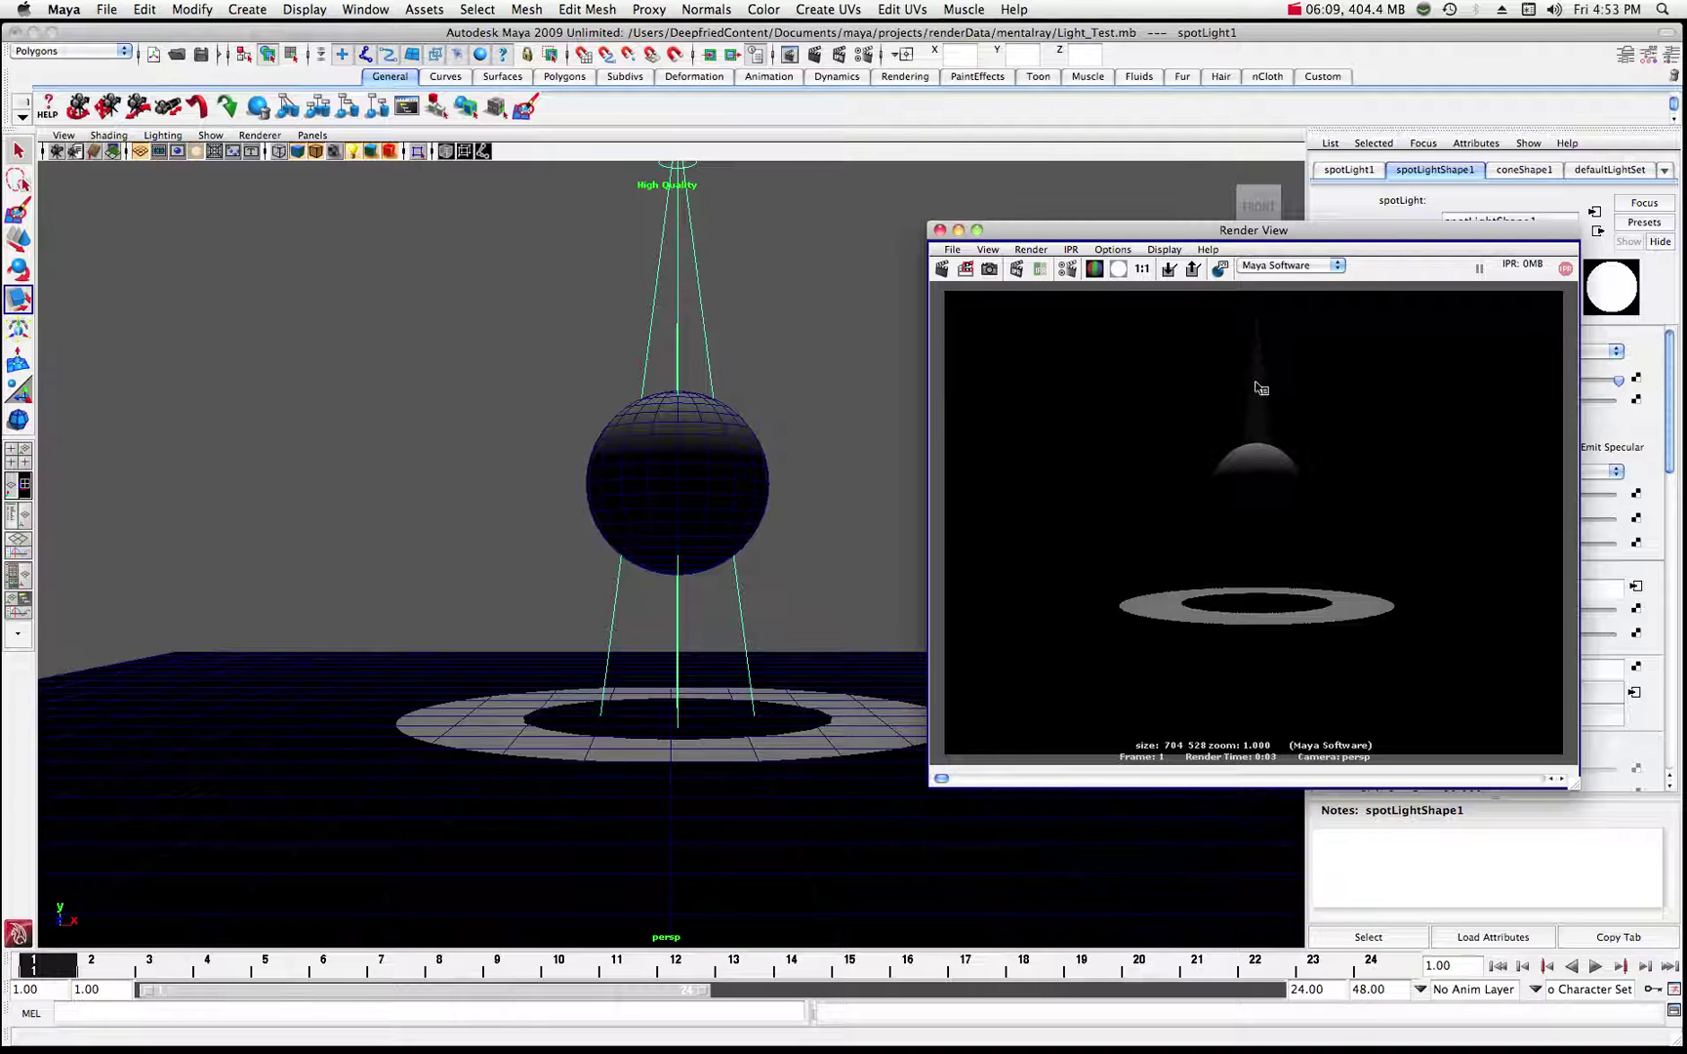
pyautogui.scroll(-1, 1272, 373)
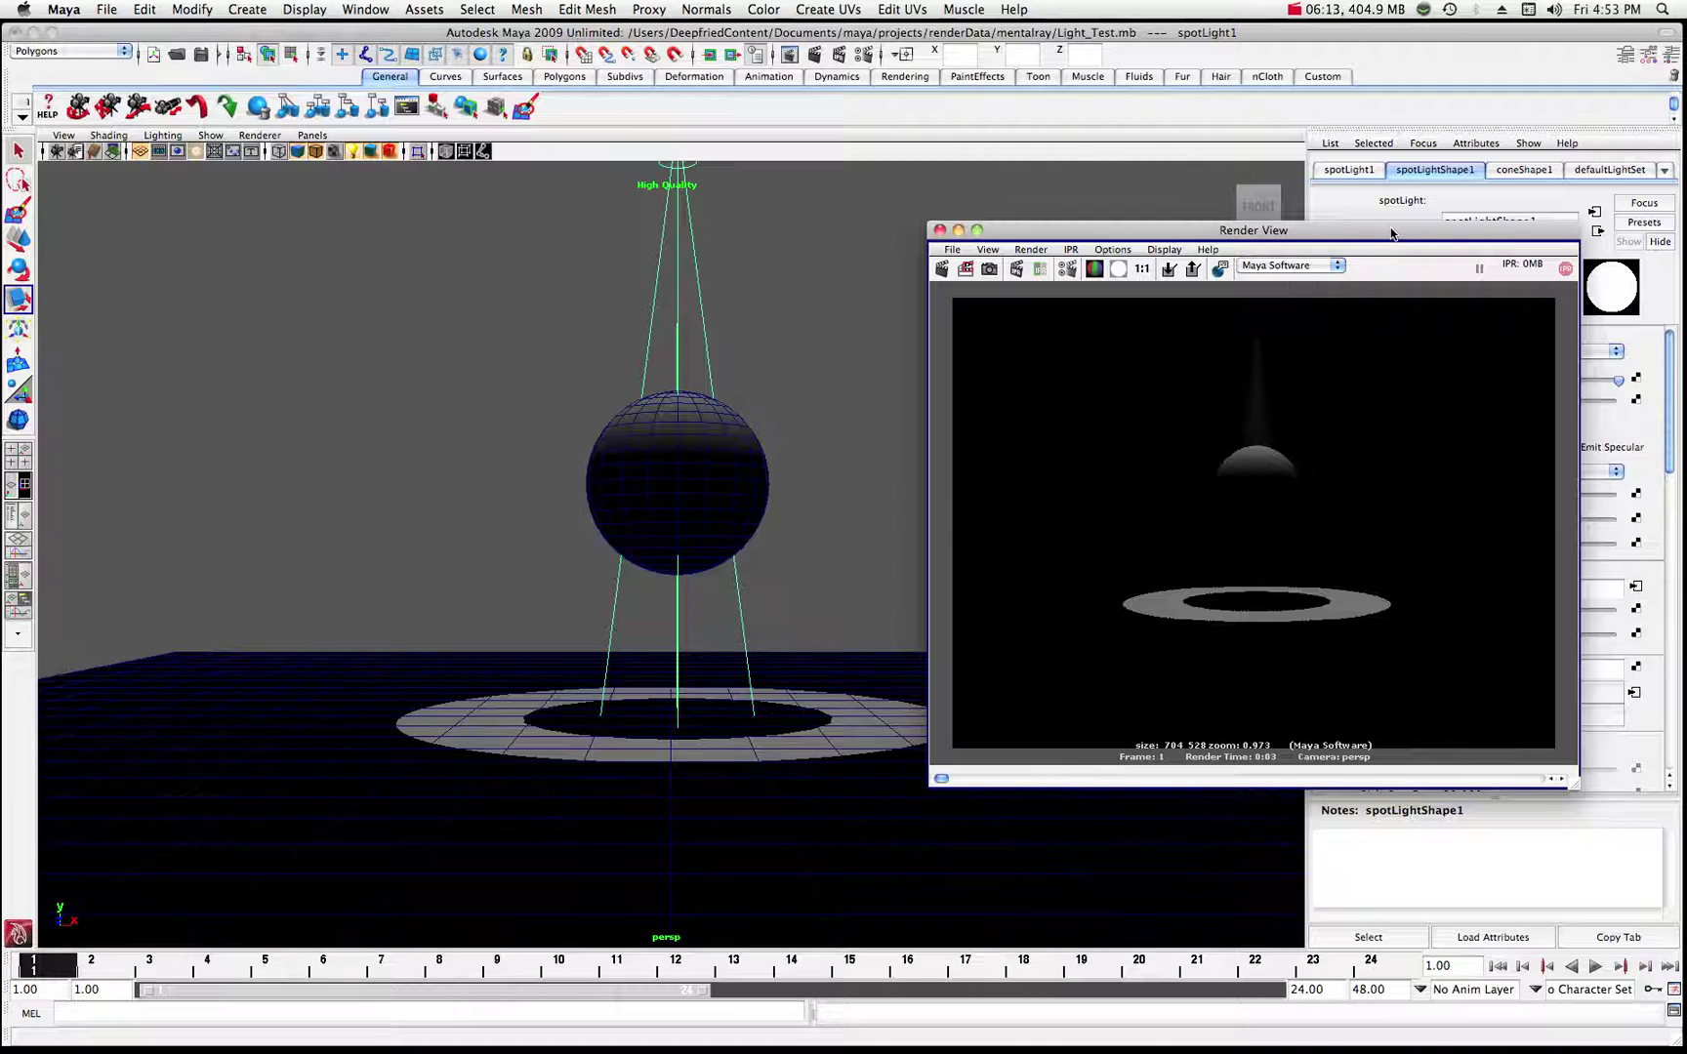
pyautogui.moveTo(1391, 235); pyautogui.dragTo(1334, 245)
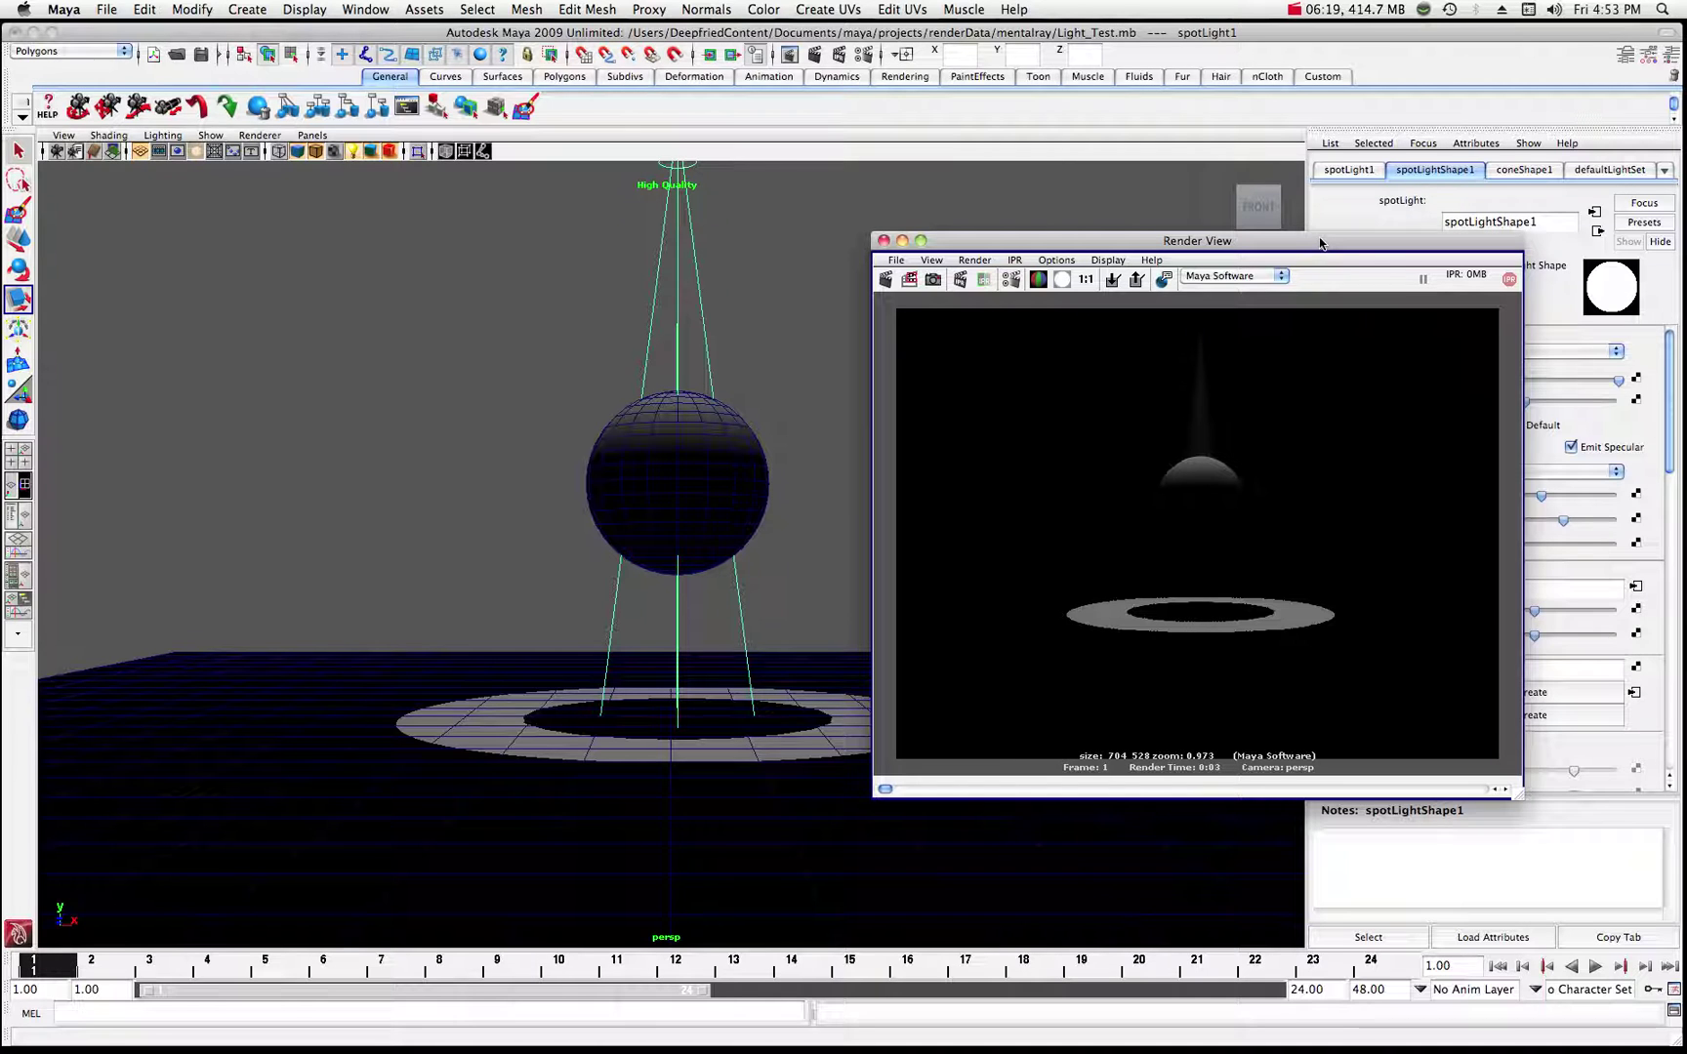
pyautogui.moveTo(1323, 246); pyautogui.dragTo(1315, 246)
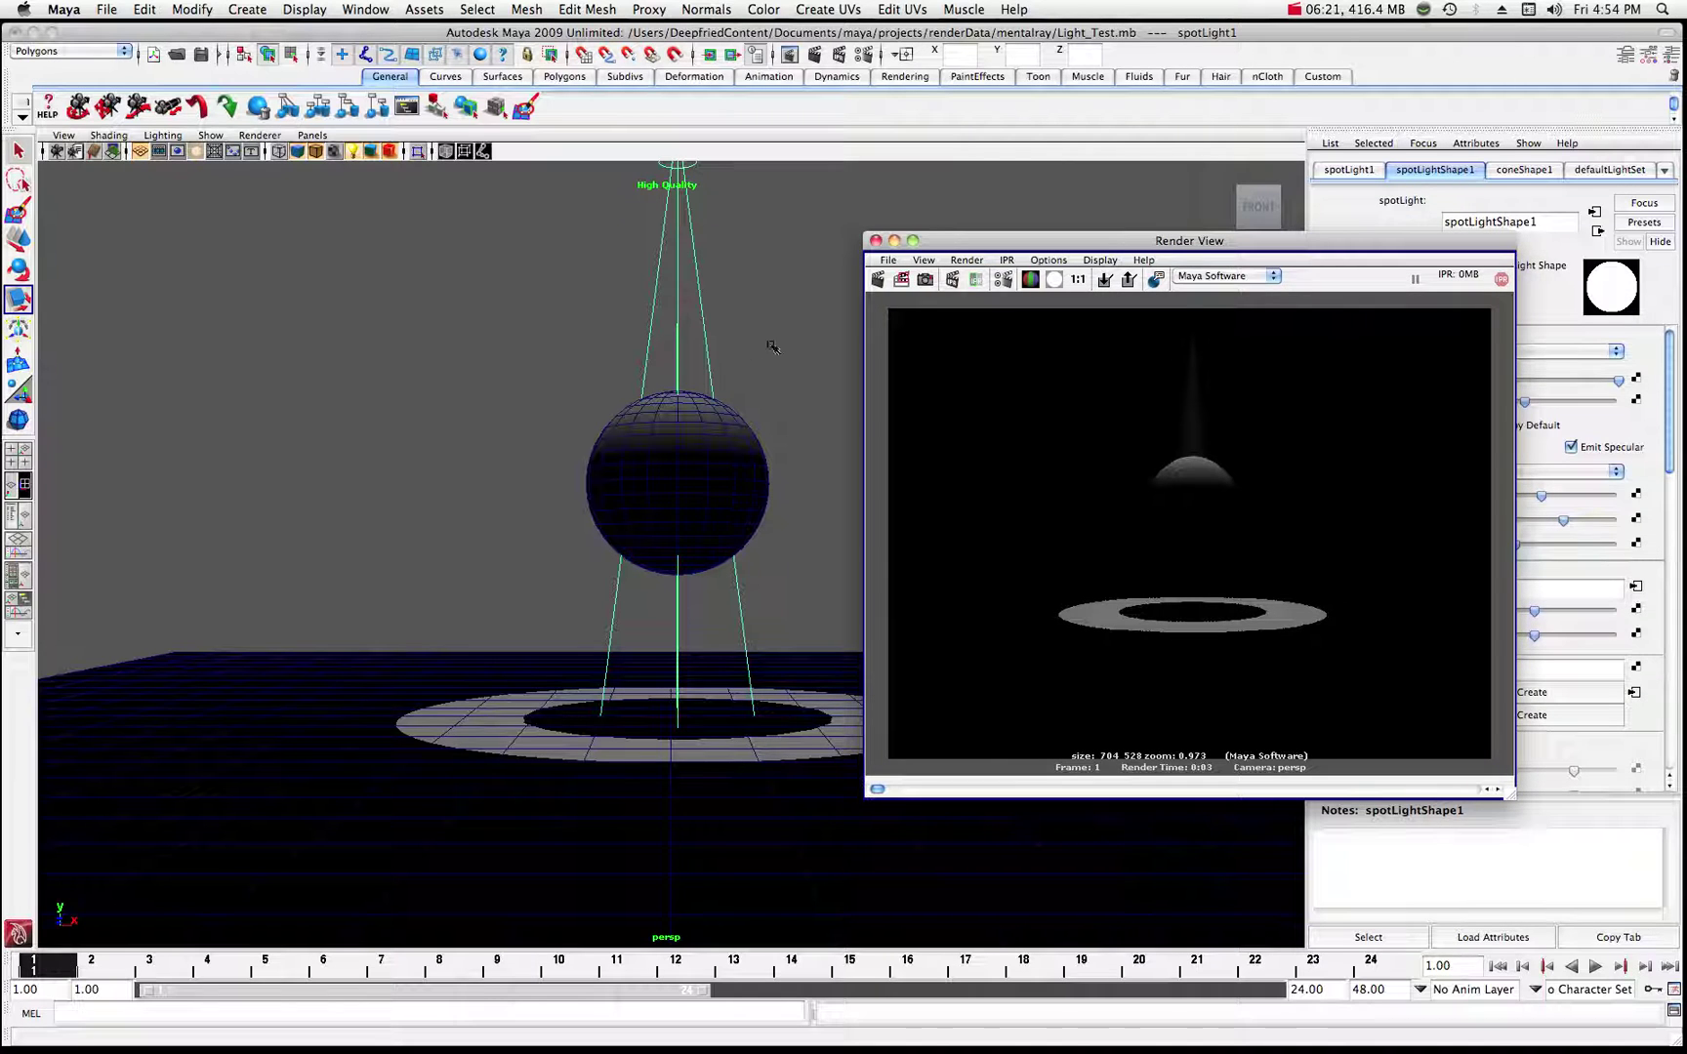
pyautogui.moveTo(1020, 244); pyautogui.dragTo(1090, 345)
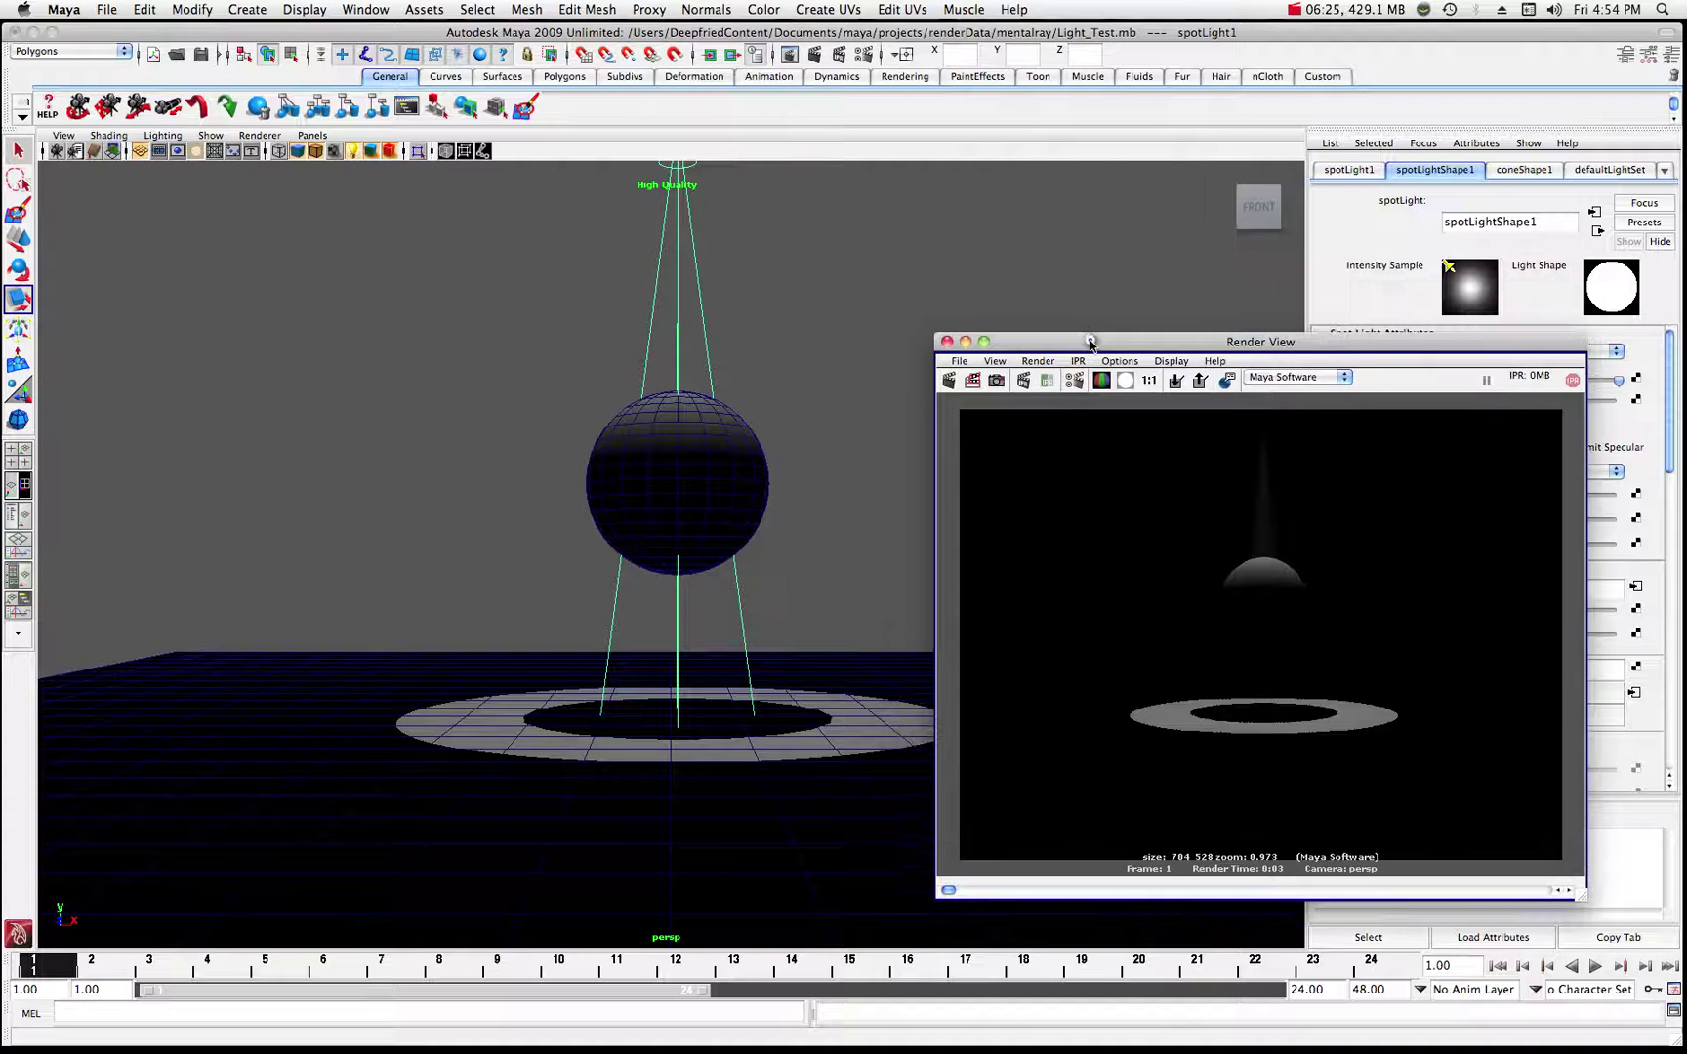
# - Set the spot light's Cone Angle to about 97.43, Intensity to about 1.19, and Fog Spread and Fog Intensity to about 1.70
pyautogui.scroll(-5, 662, 298)
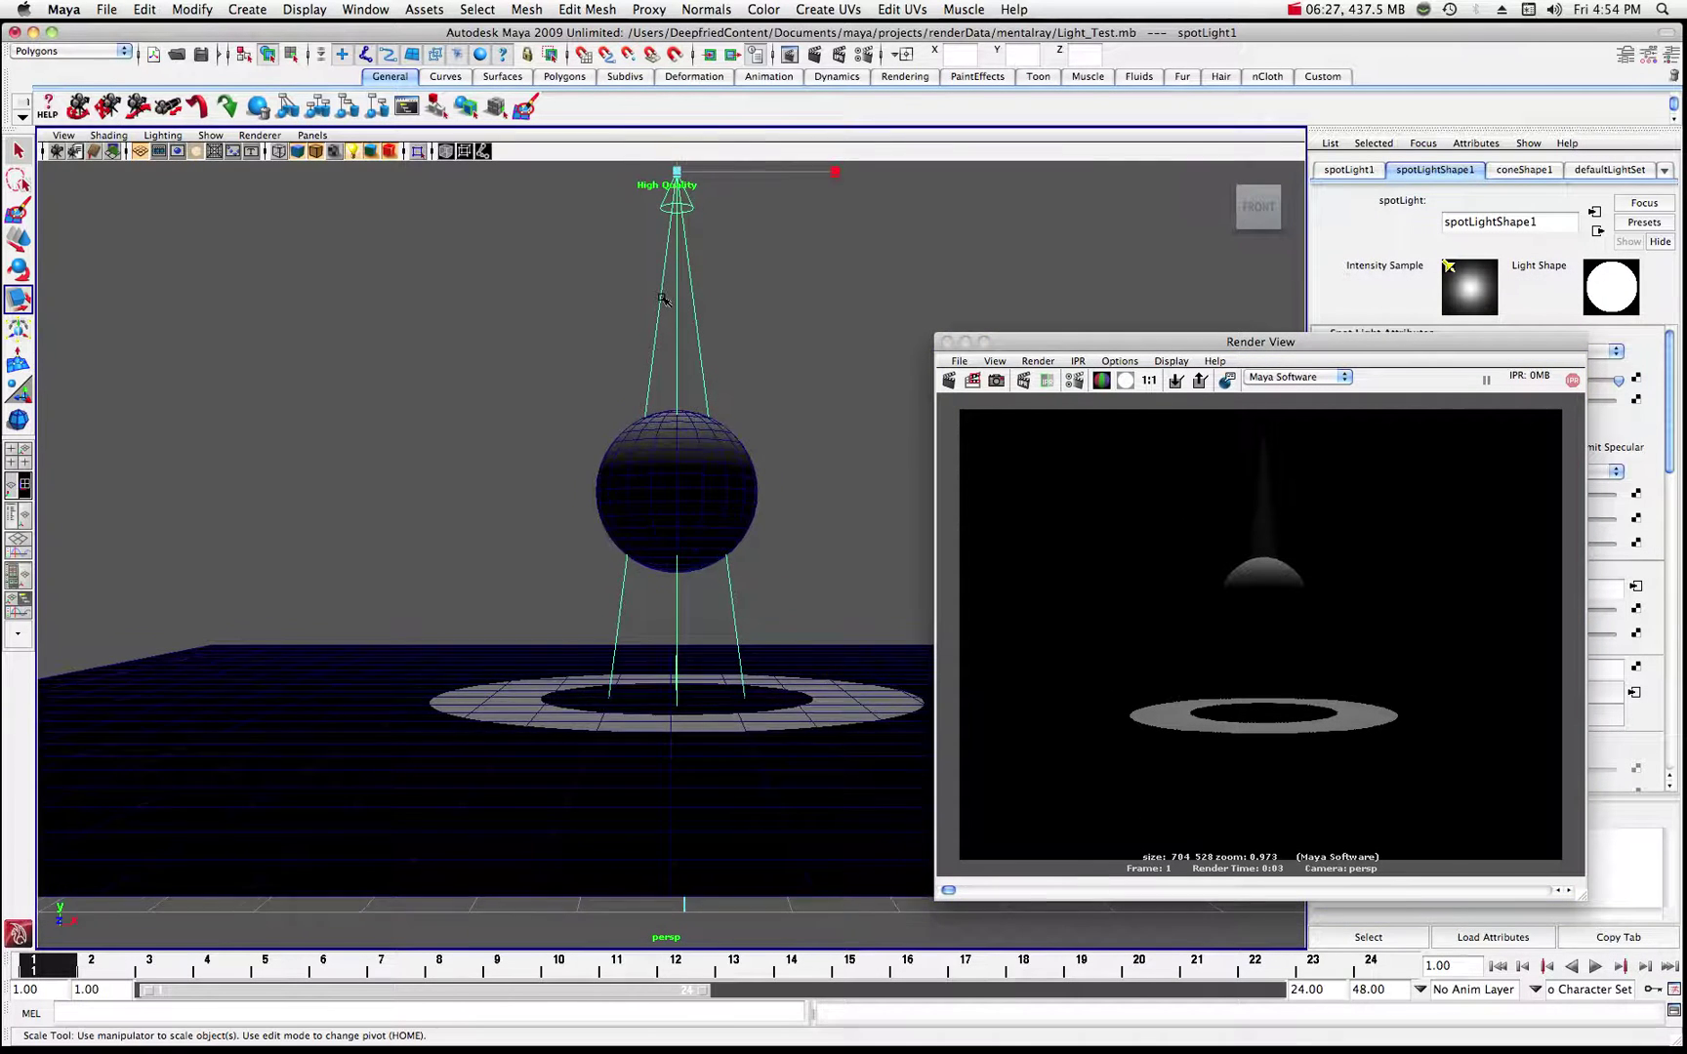
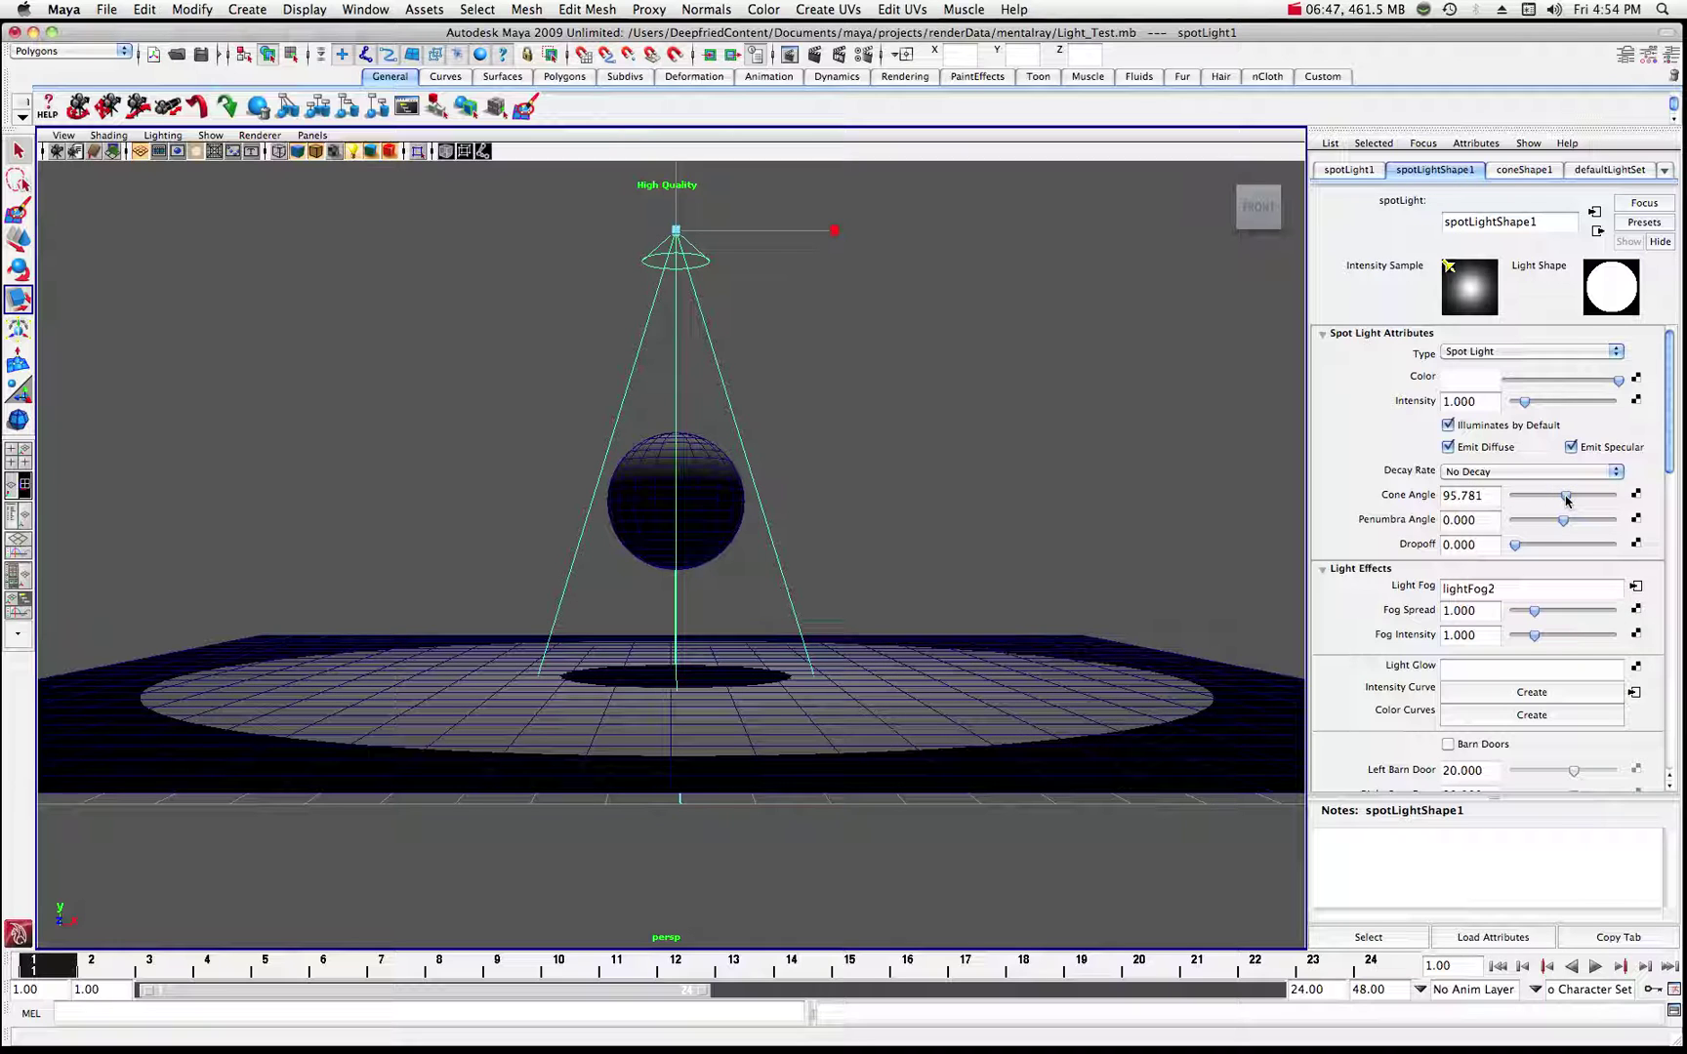
pyautogui.moveTo(1566, 499); pyautogui.dragTo(1568, 499)
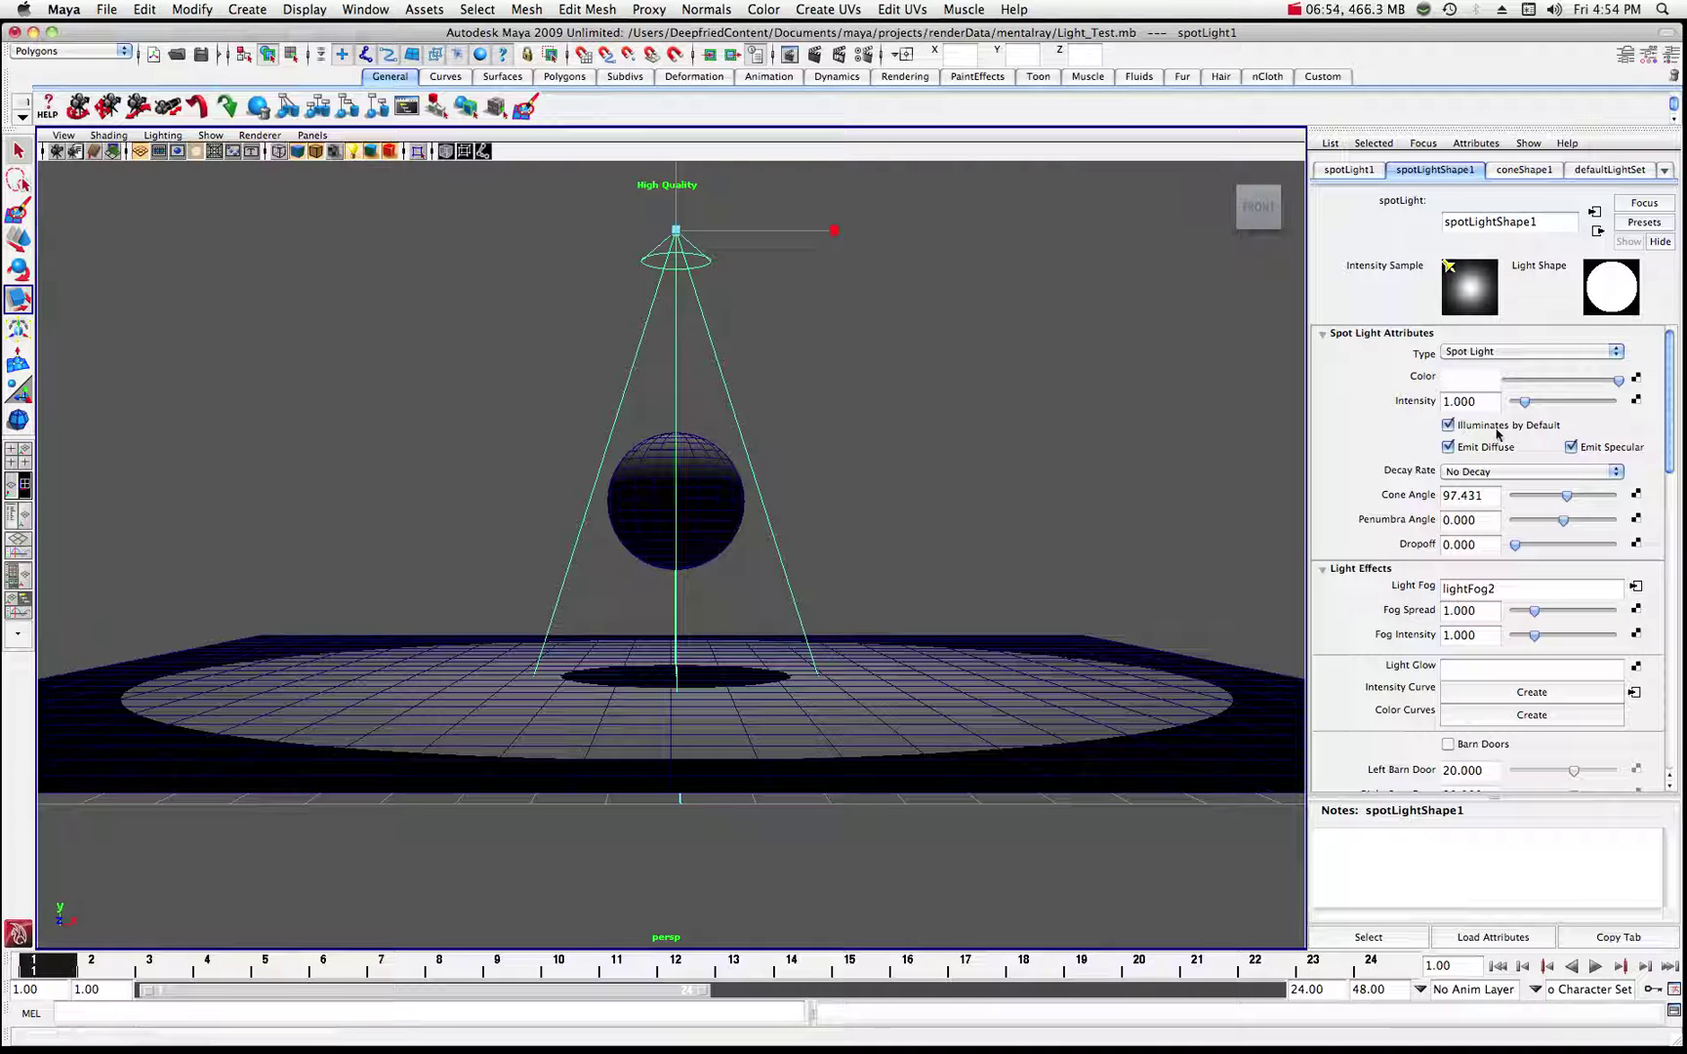
pyautogui.moveTo(1525, 404); pyautogui.dragTo(1528, 403)
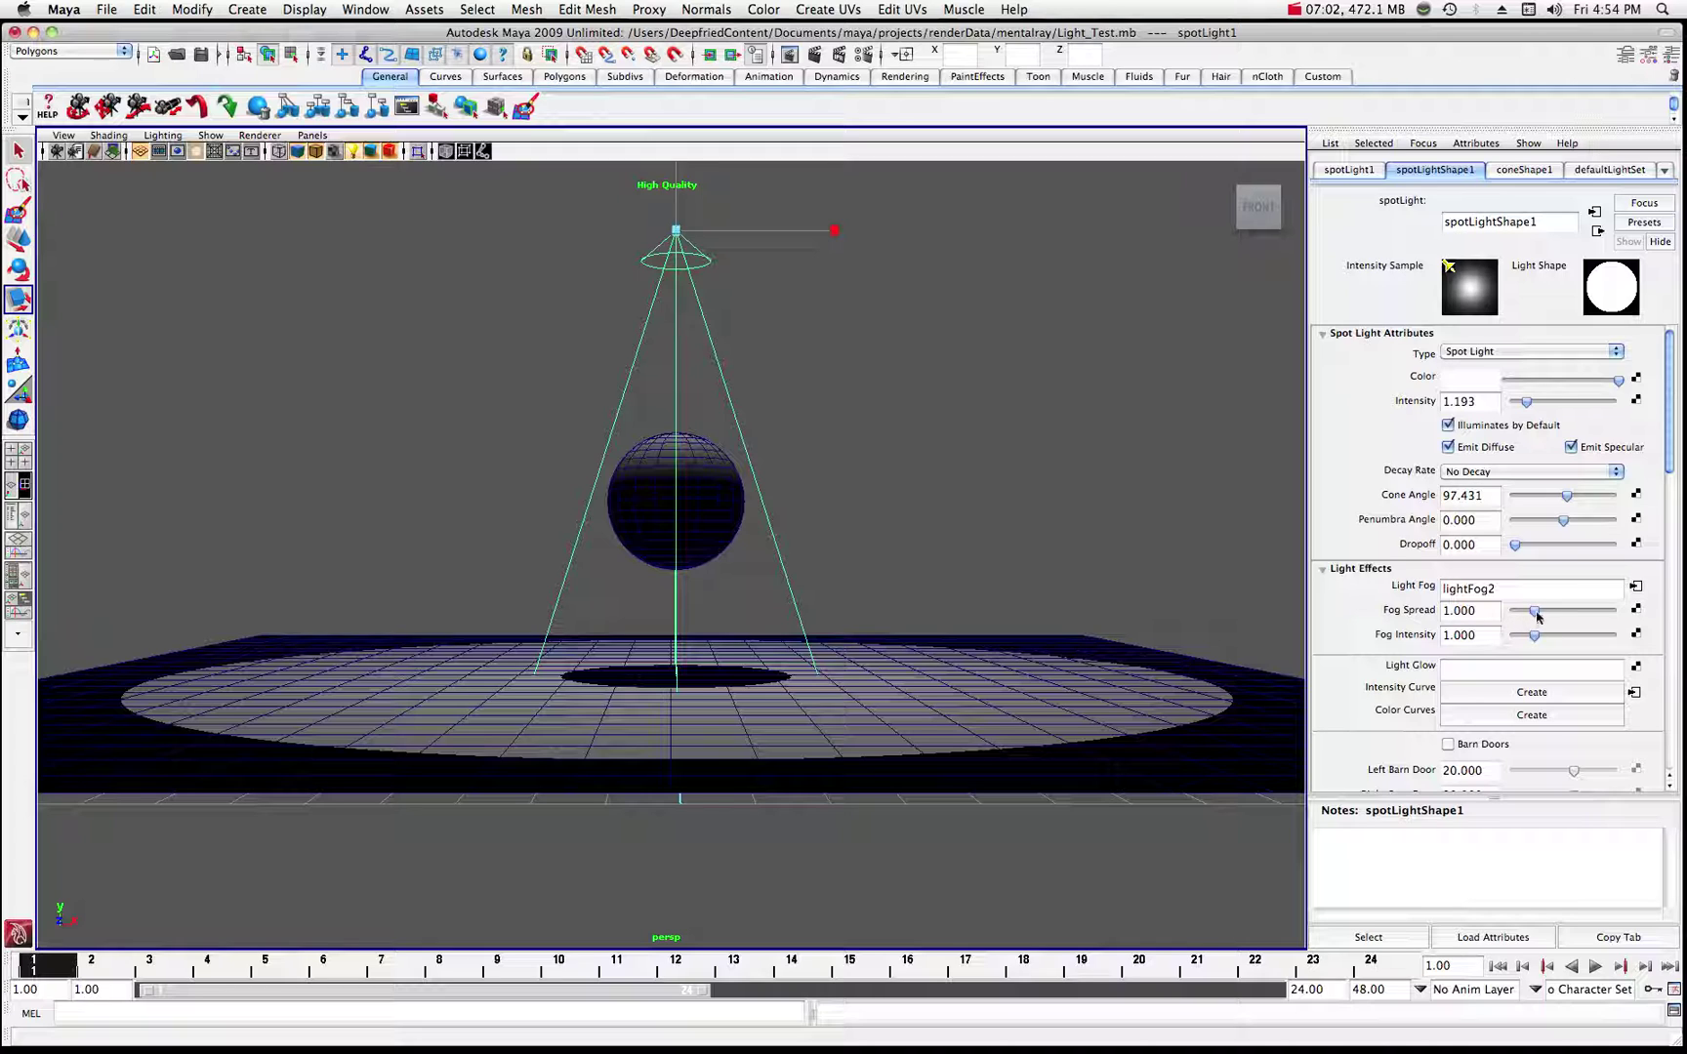
pyautogui.moveTo(1535, 613); pyautogui.dragTo(1549, 638)
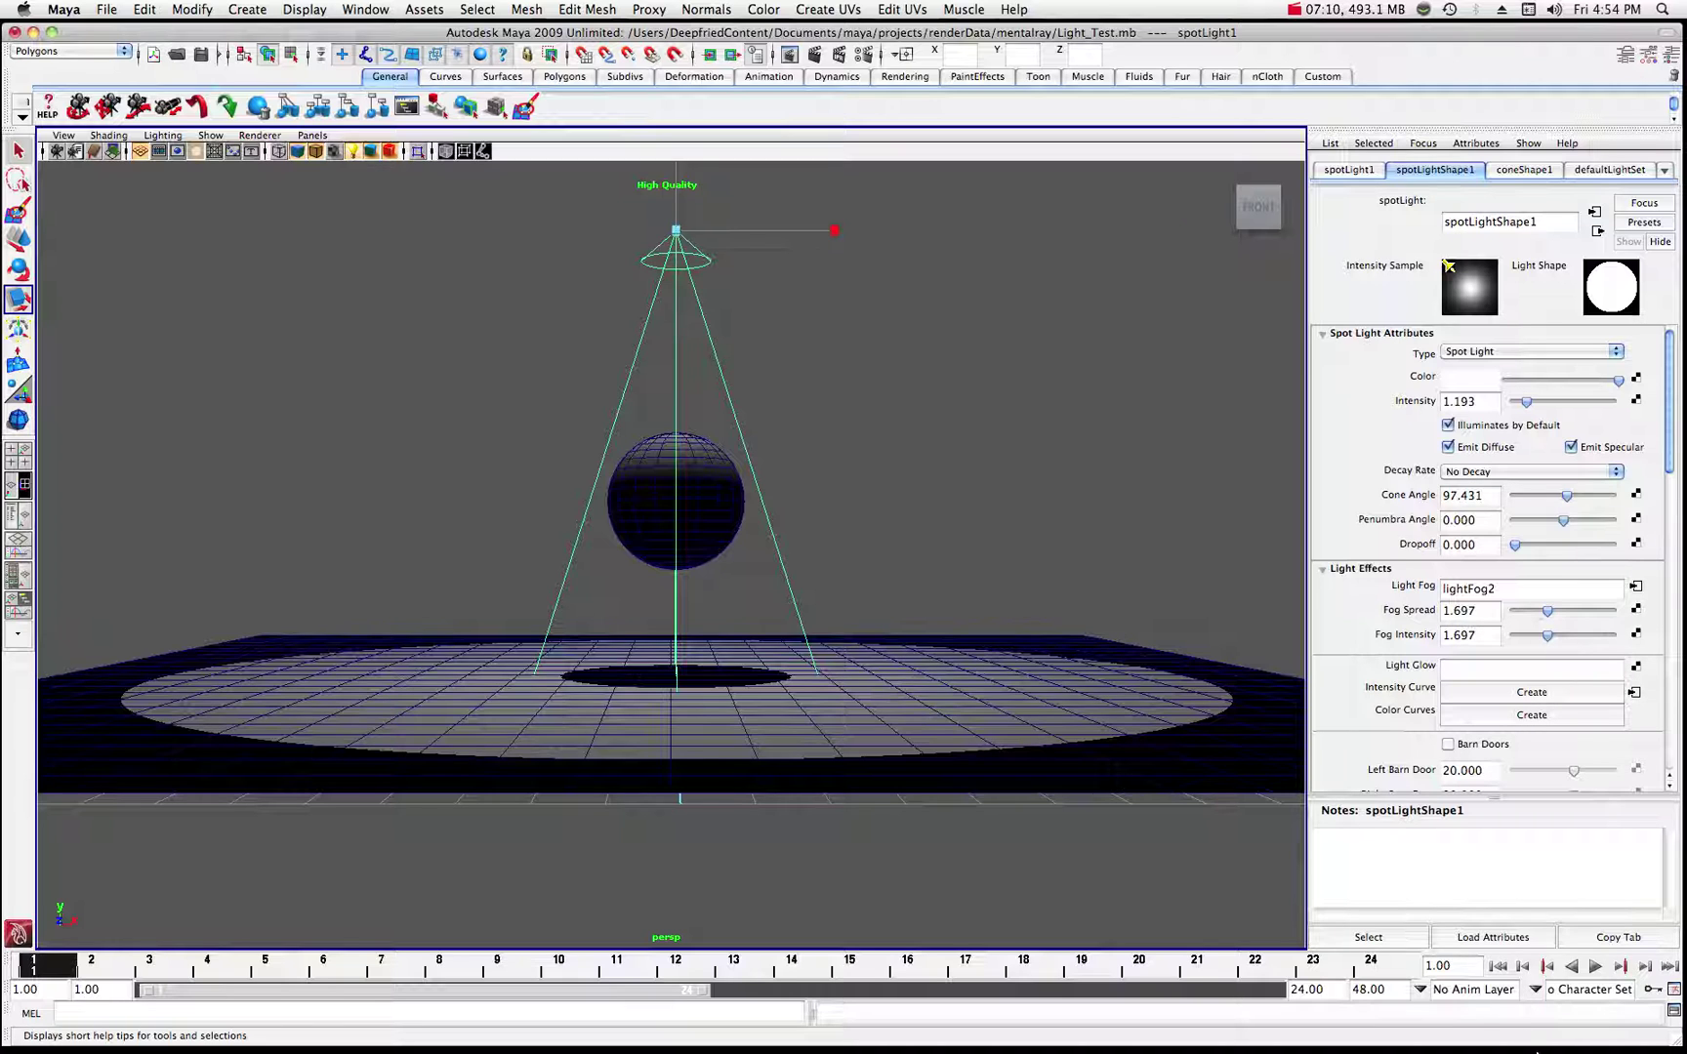
# - Re-render with the wider cone and stronger fog, and move the render window off the light's attributes
pyautogui.click(1608, 1016)
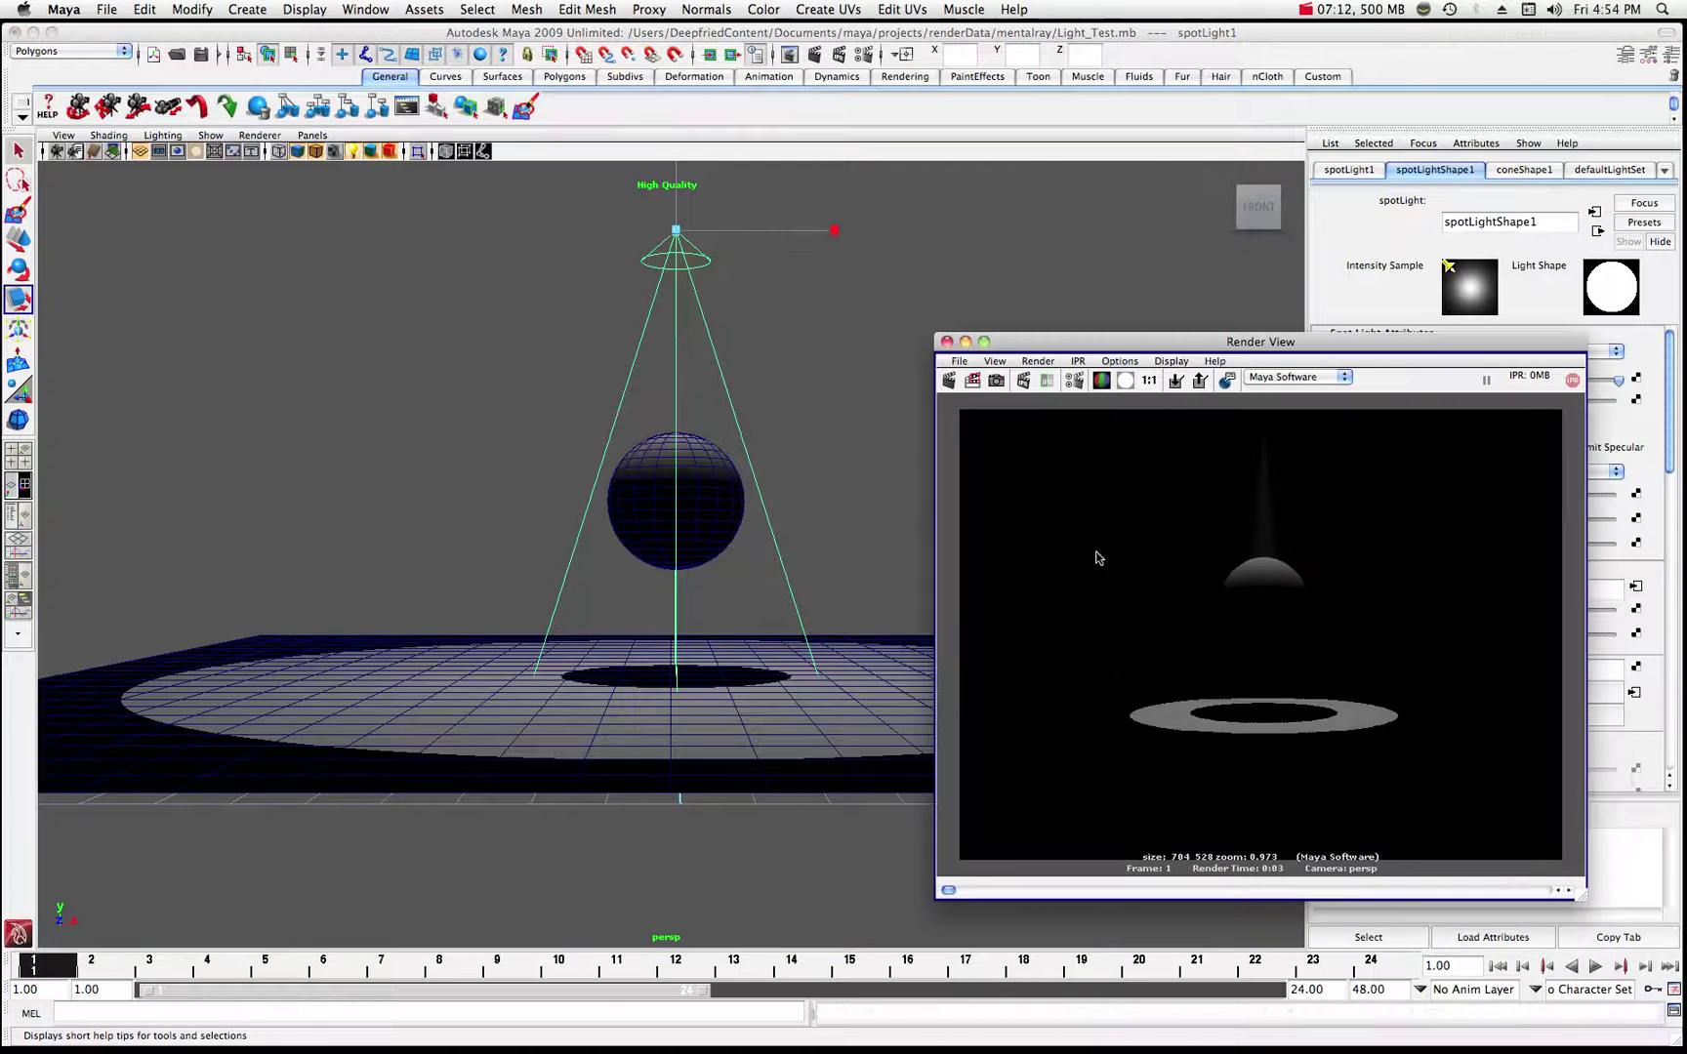
pyautogui.click(952, 385)
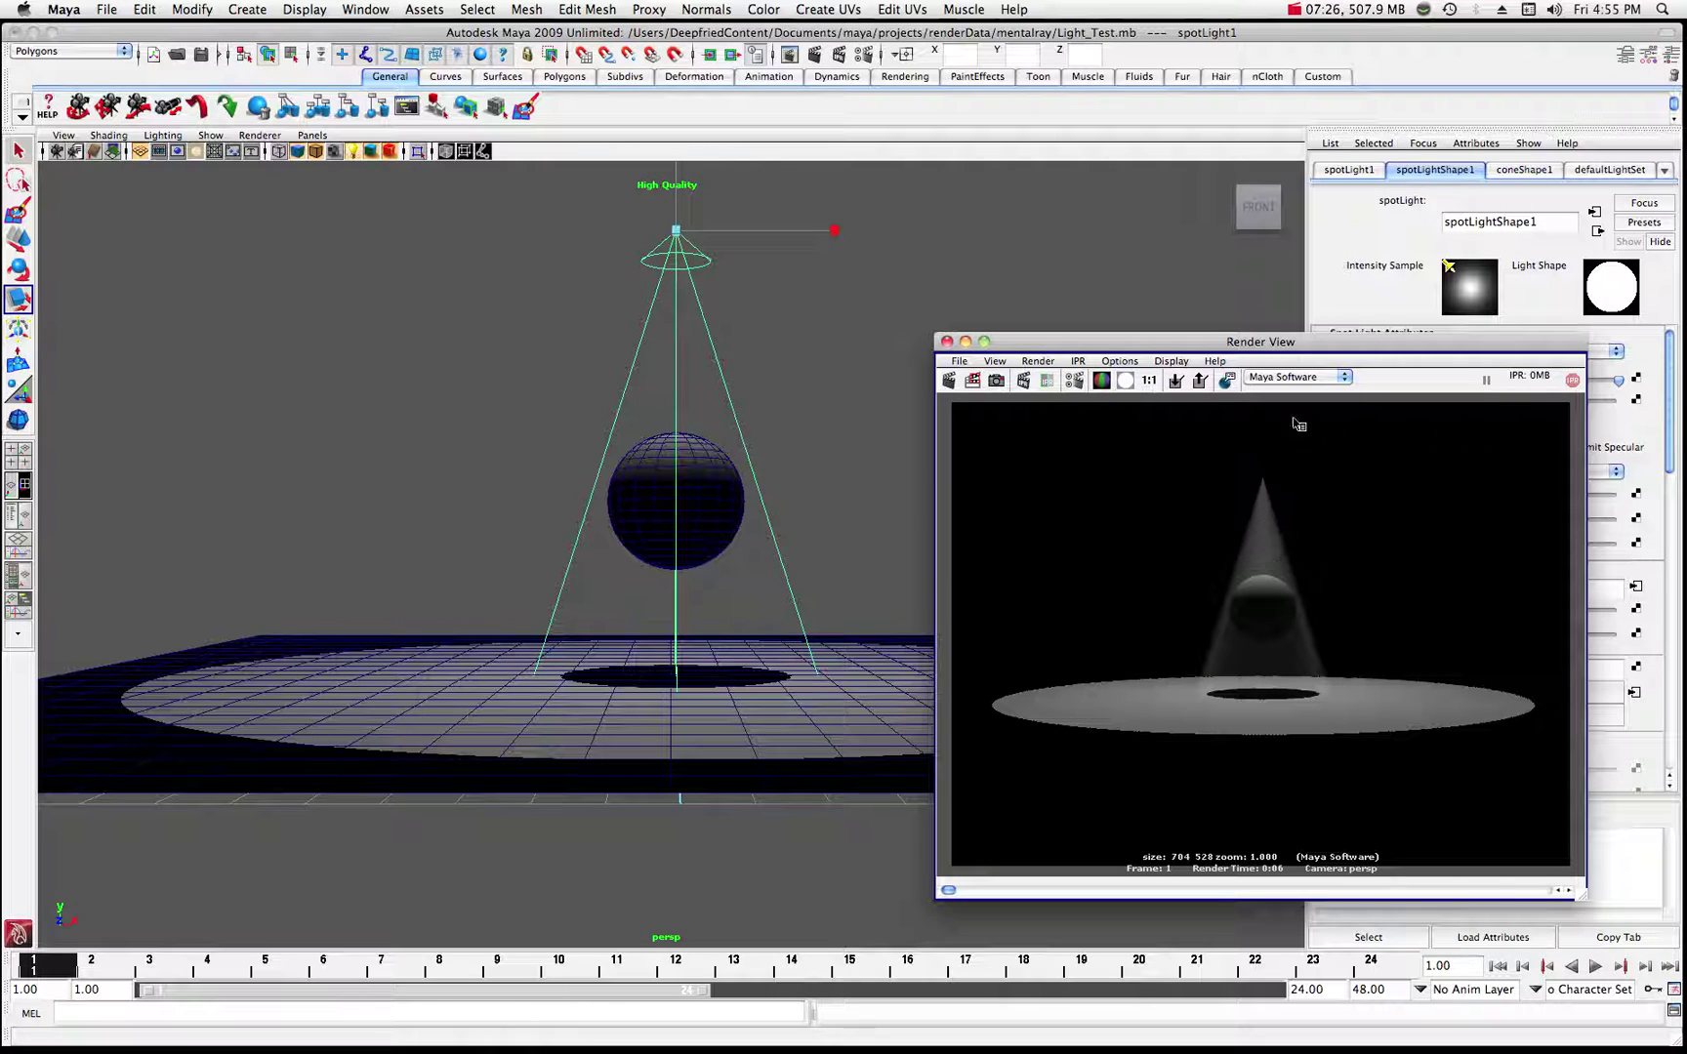
pyautogui.moveTo(1360, 343); pyautogui.dragTo(1088, 366)
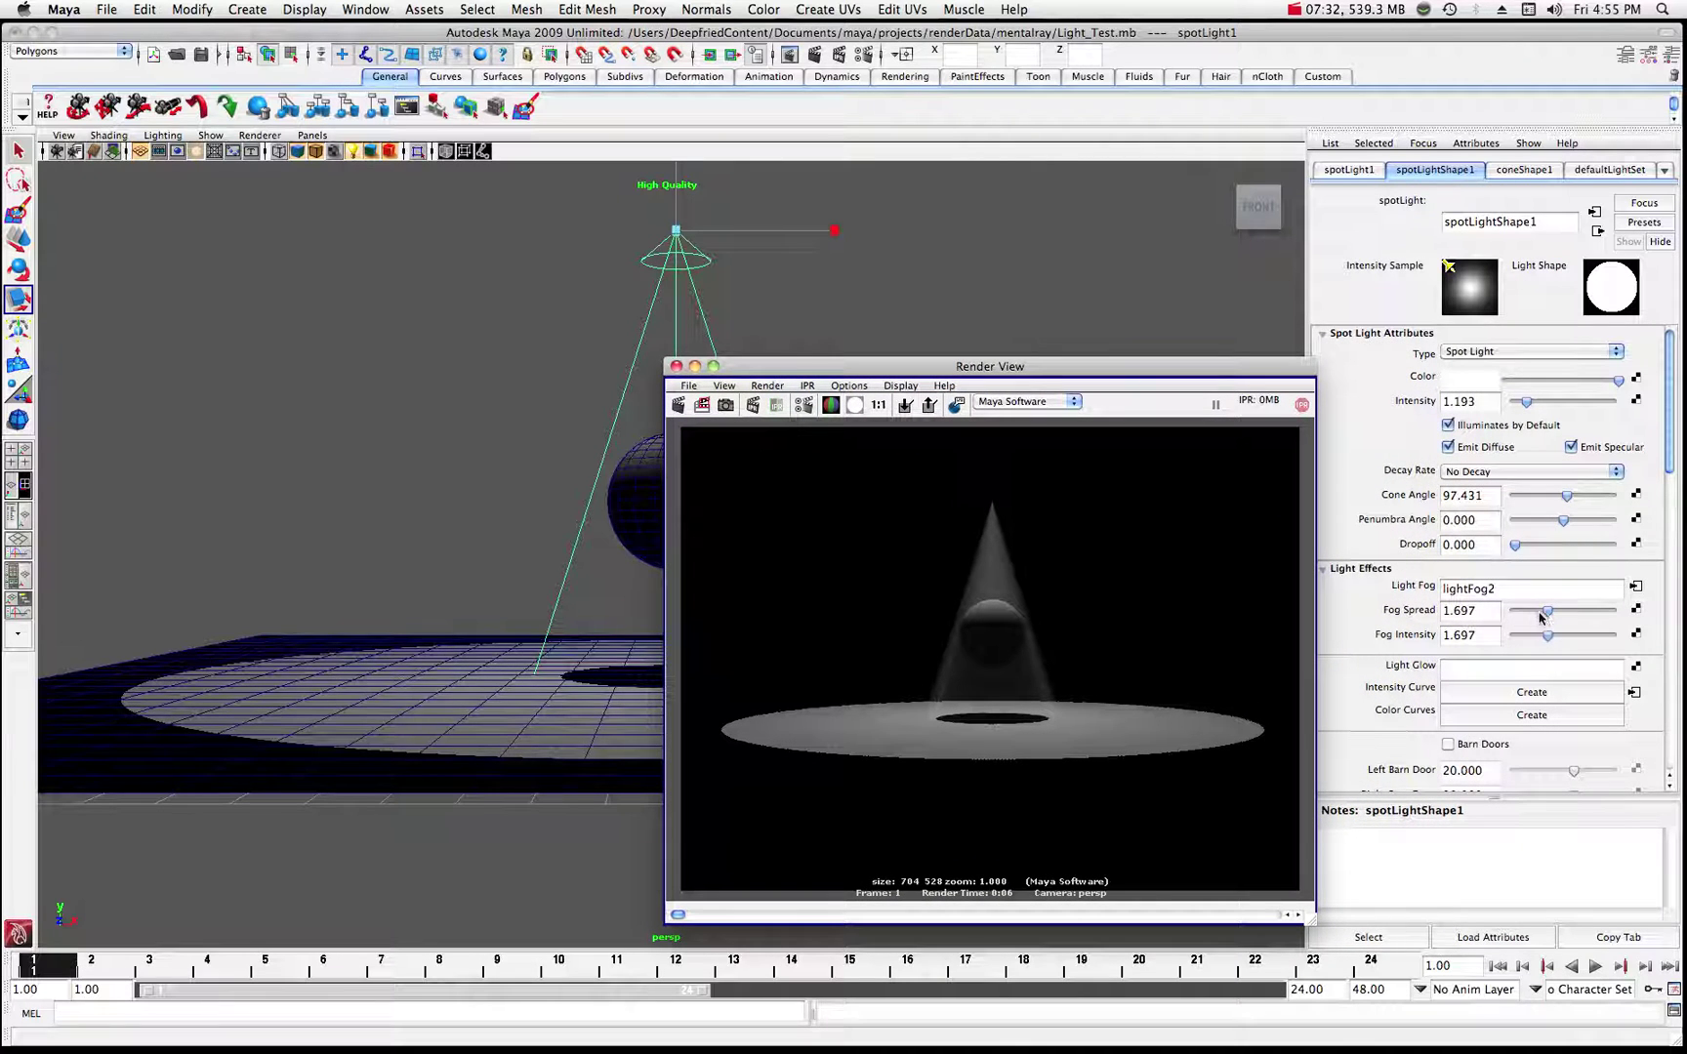
# - Raise Fog Spread to about 2.16 and Fog Intensity to about 2.29, re-render the scene and minimize the render window
pyautogui.moveTo(1548, 615); pyautogui.dragTo(1559, 636)
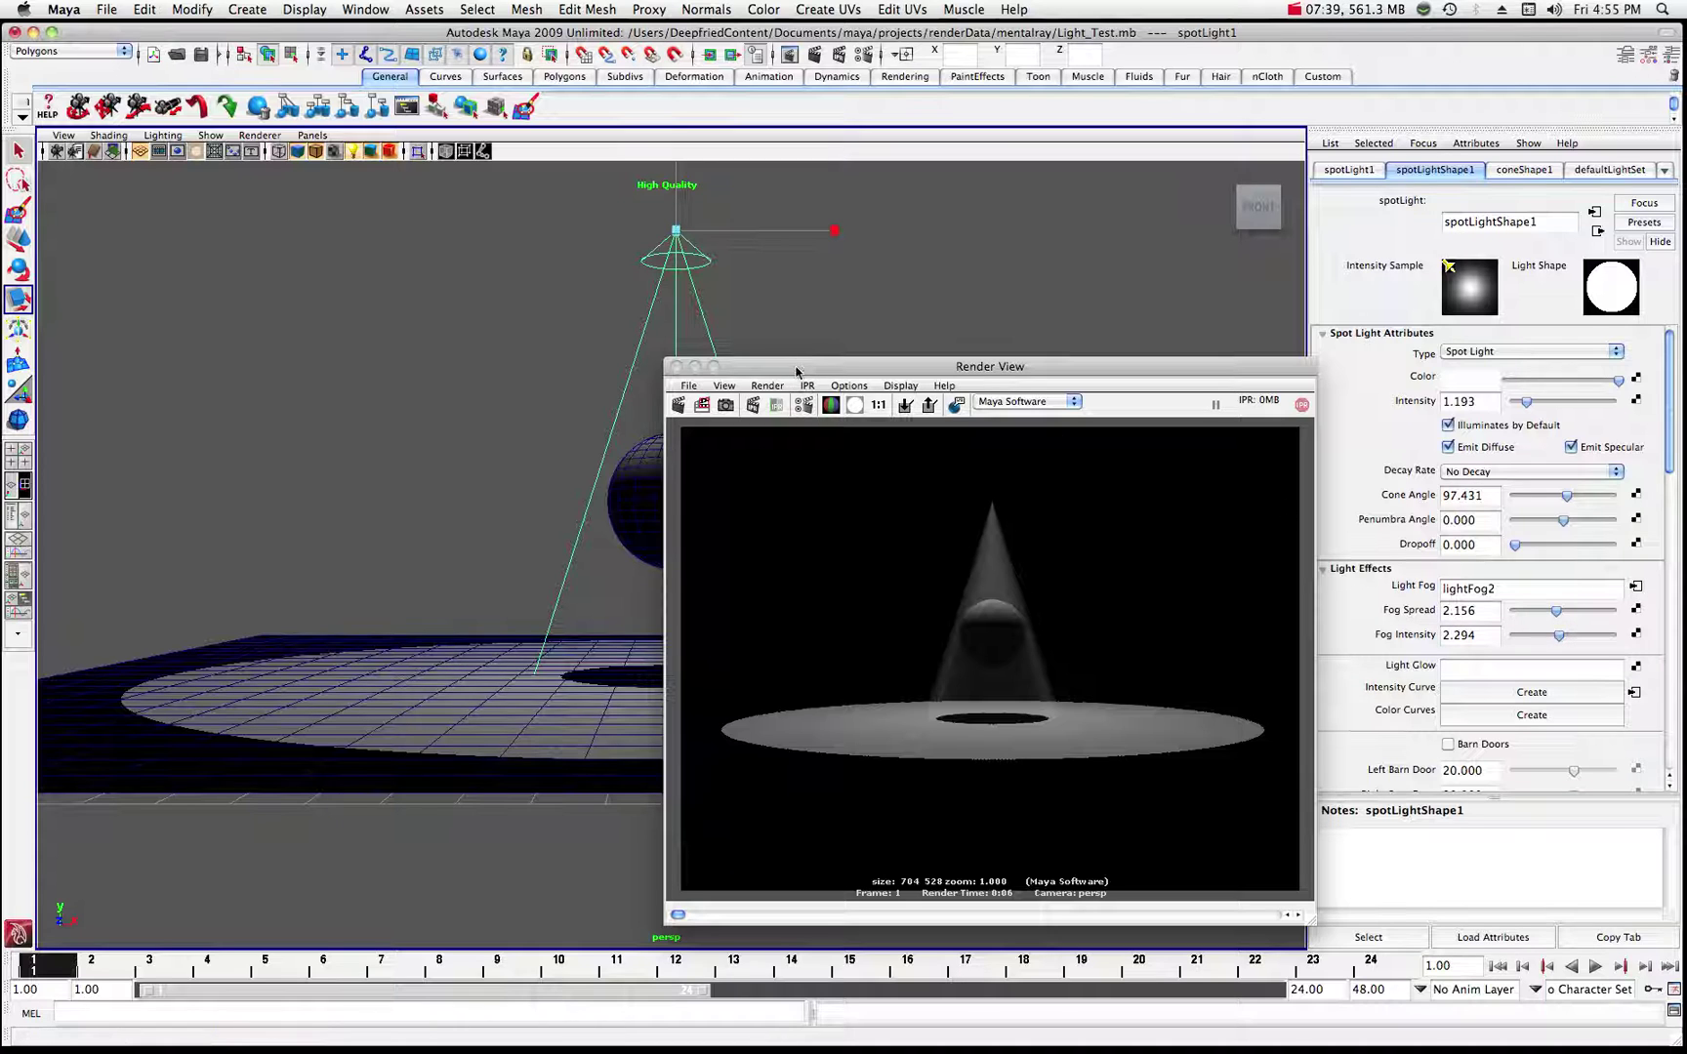
pyautogui.moveTo(795, 367); pyautogui.dragTo(1001, 286)
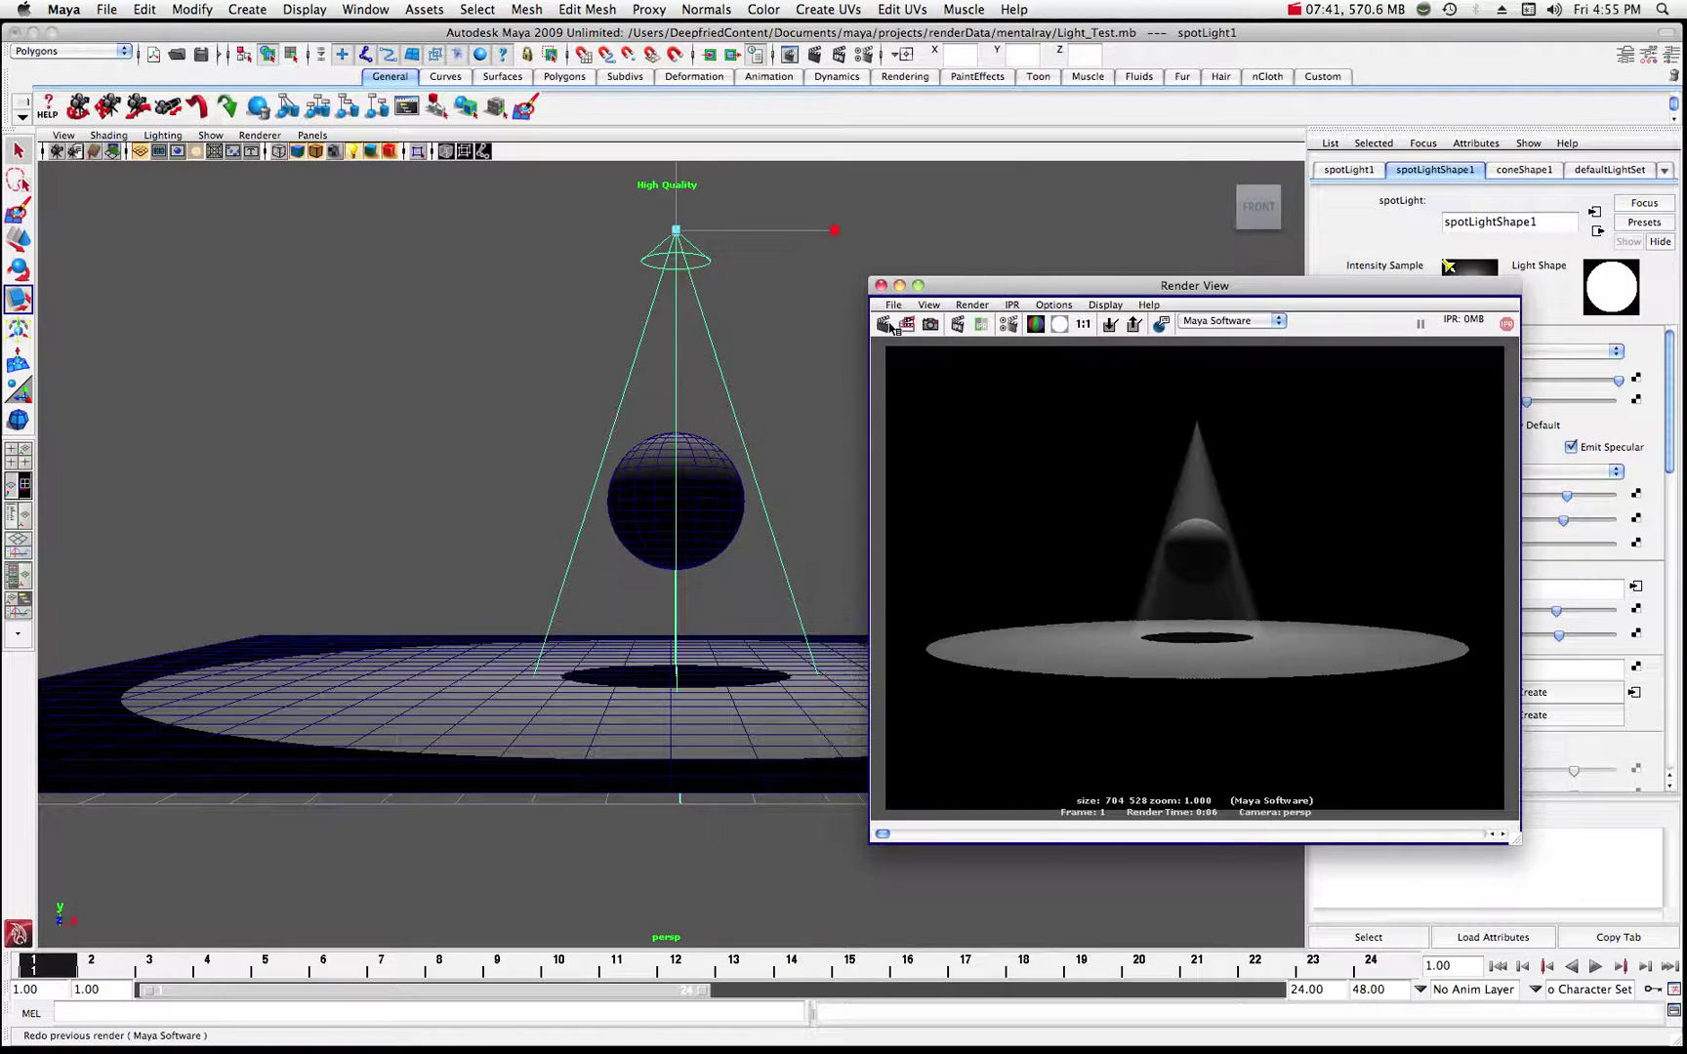
pyautogui.click(889, 326)
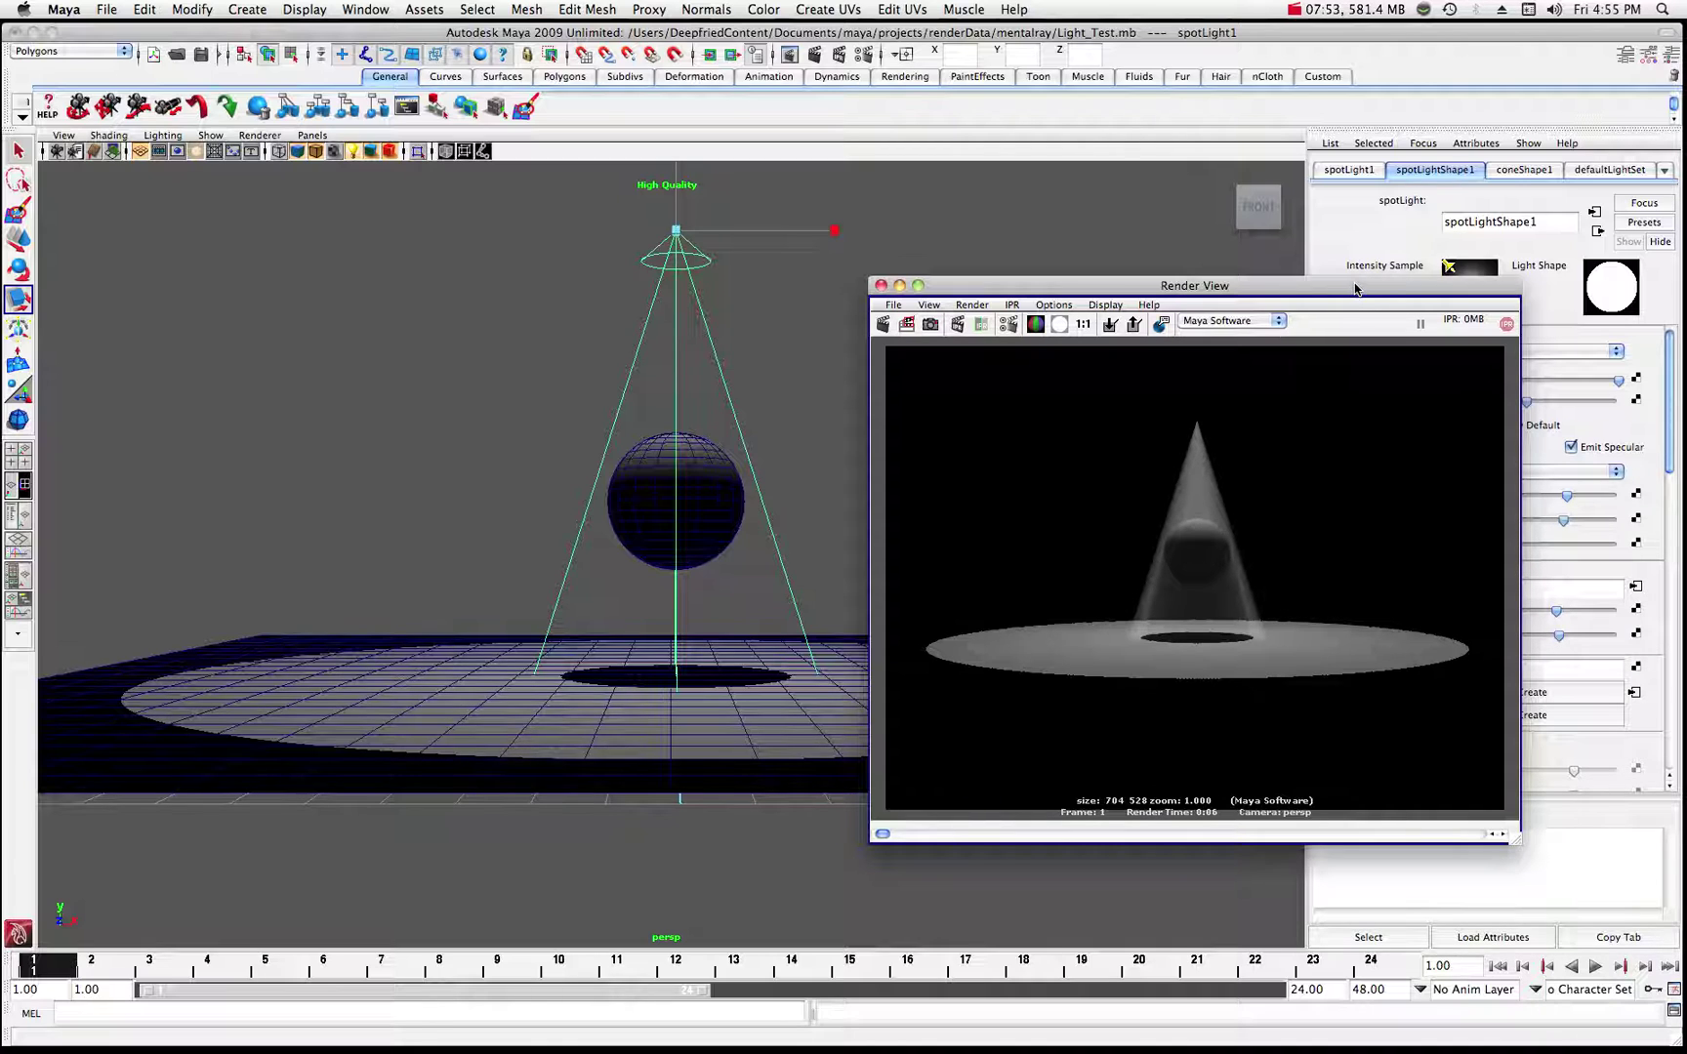
pyautogui.moveTo(1355, 289); pyautogui.dragTo(1293, 333)
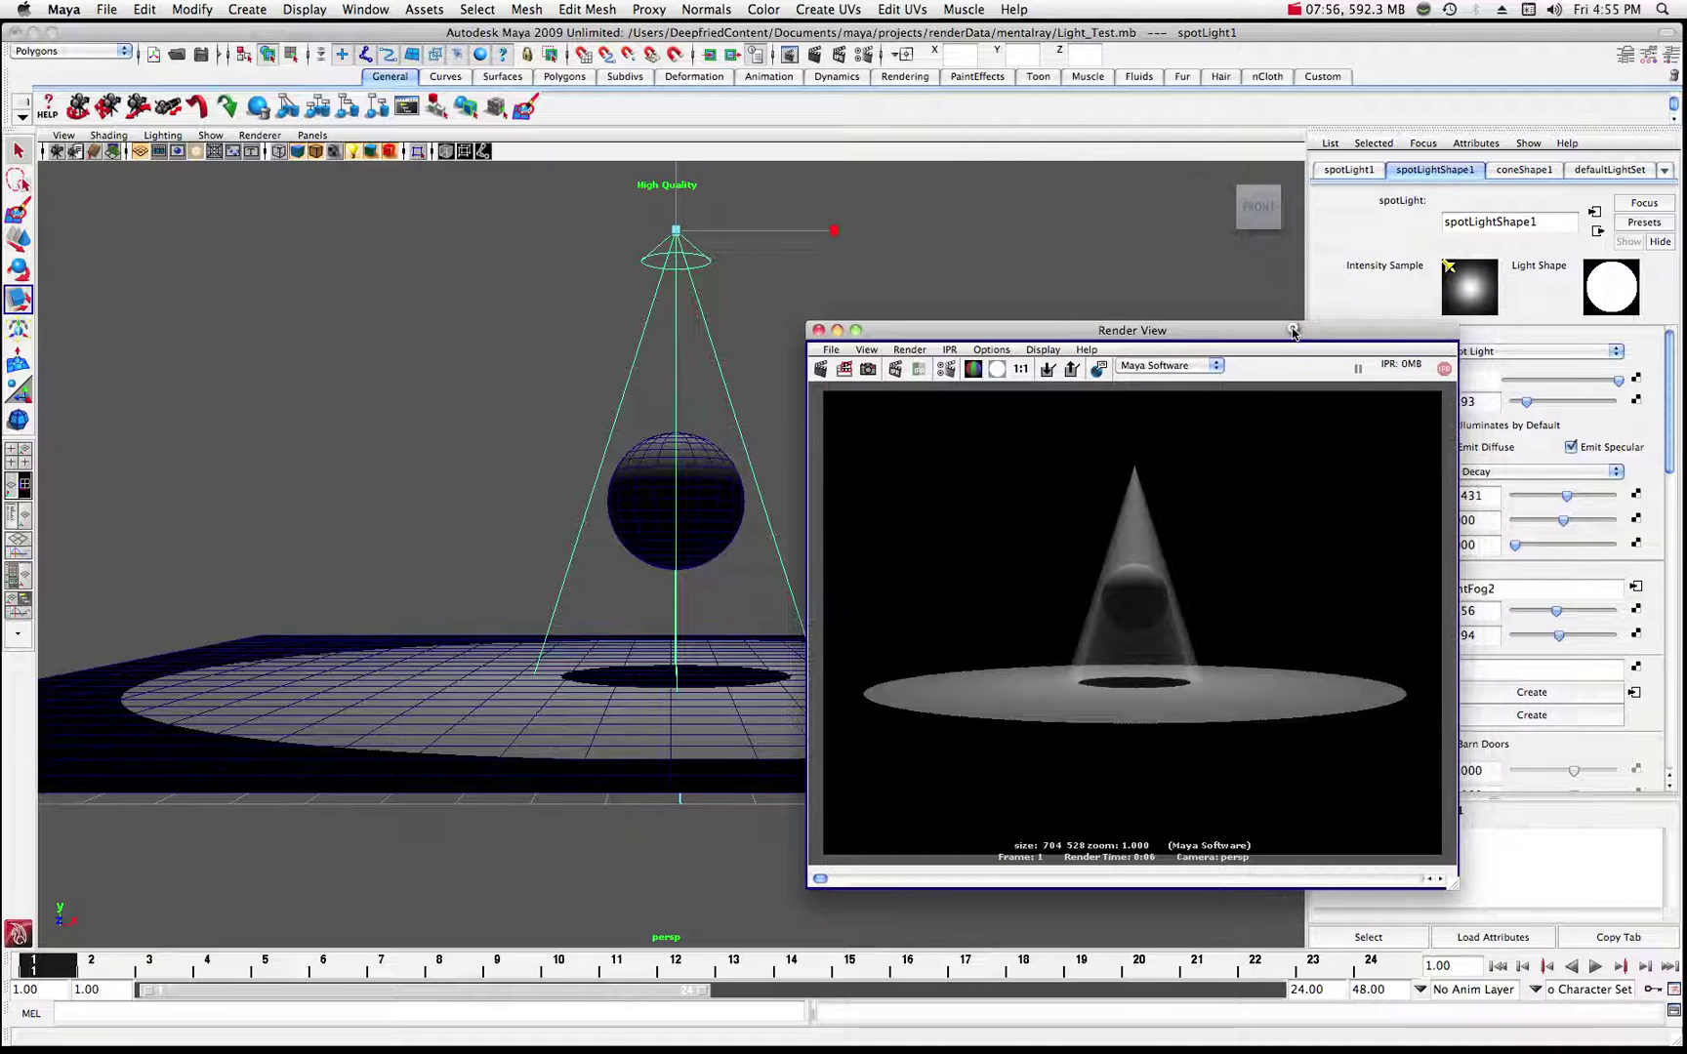
pyautogui.click(669, 258)
pyautogui.click(839, 332)
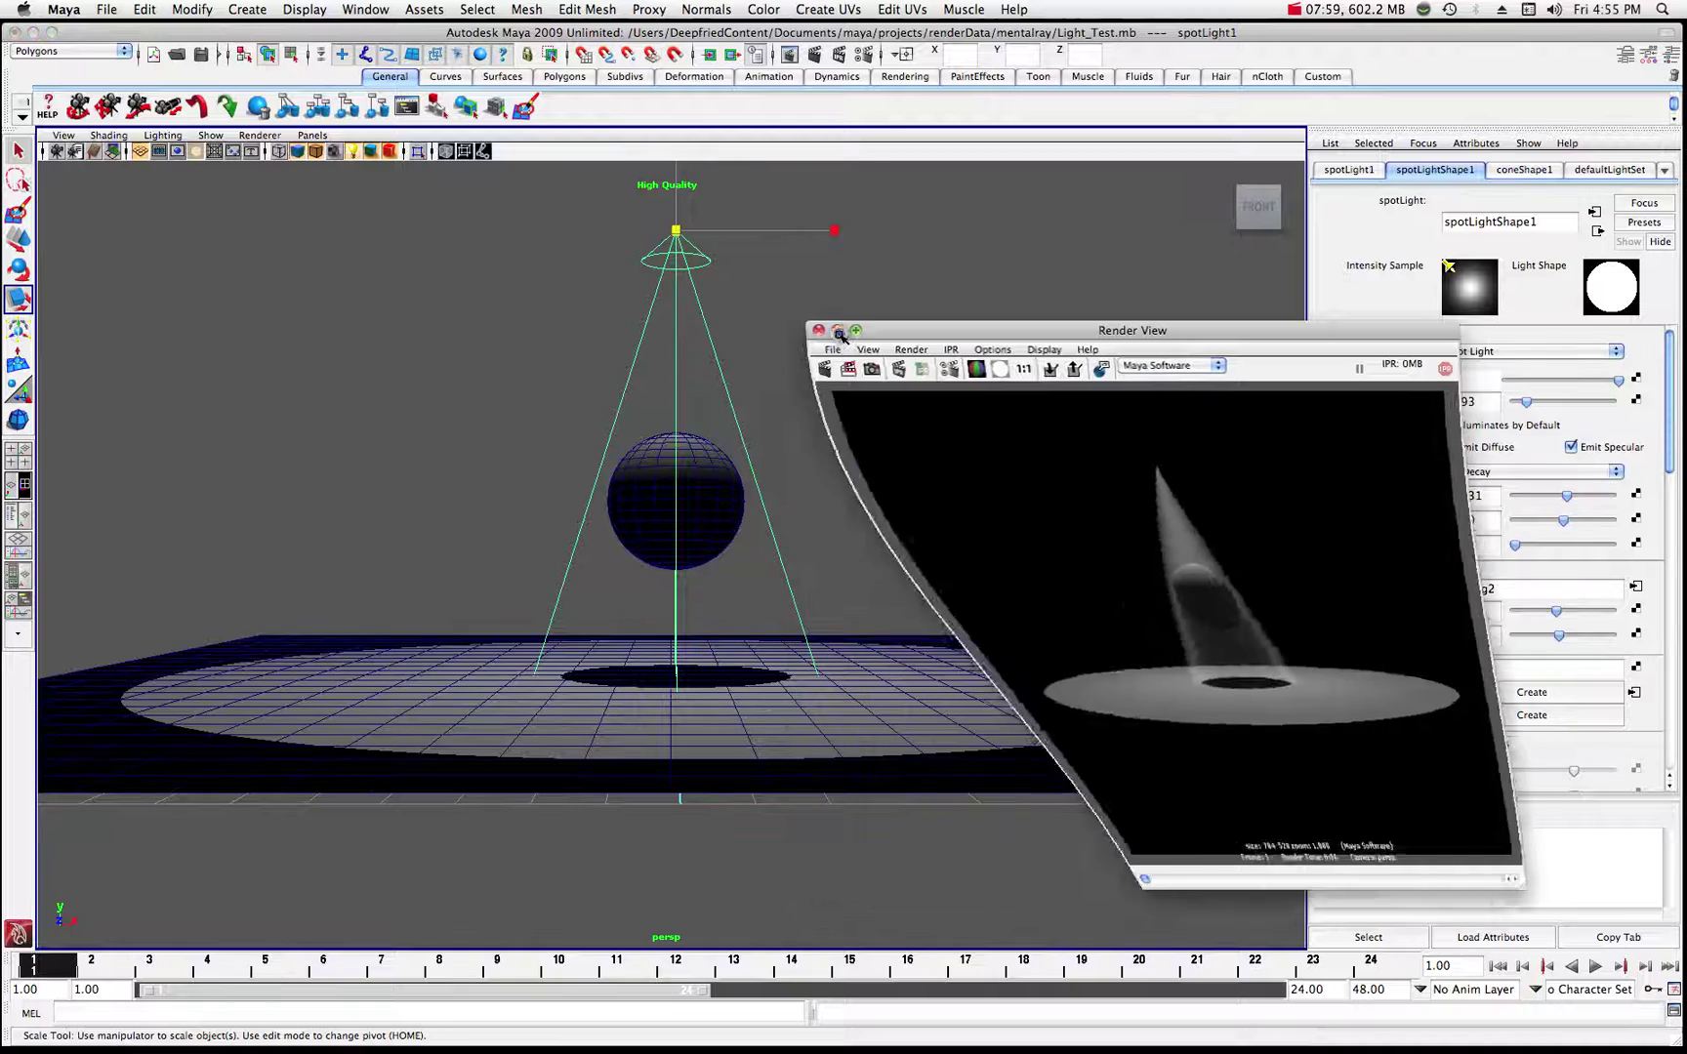
# - Change the spot light's color to light blue, with hue about 200, saturation about 0.43 and value 1
pyautogui.click(1475, 382)
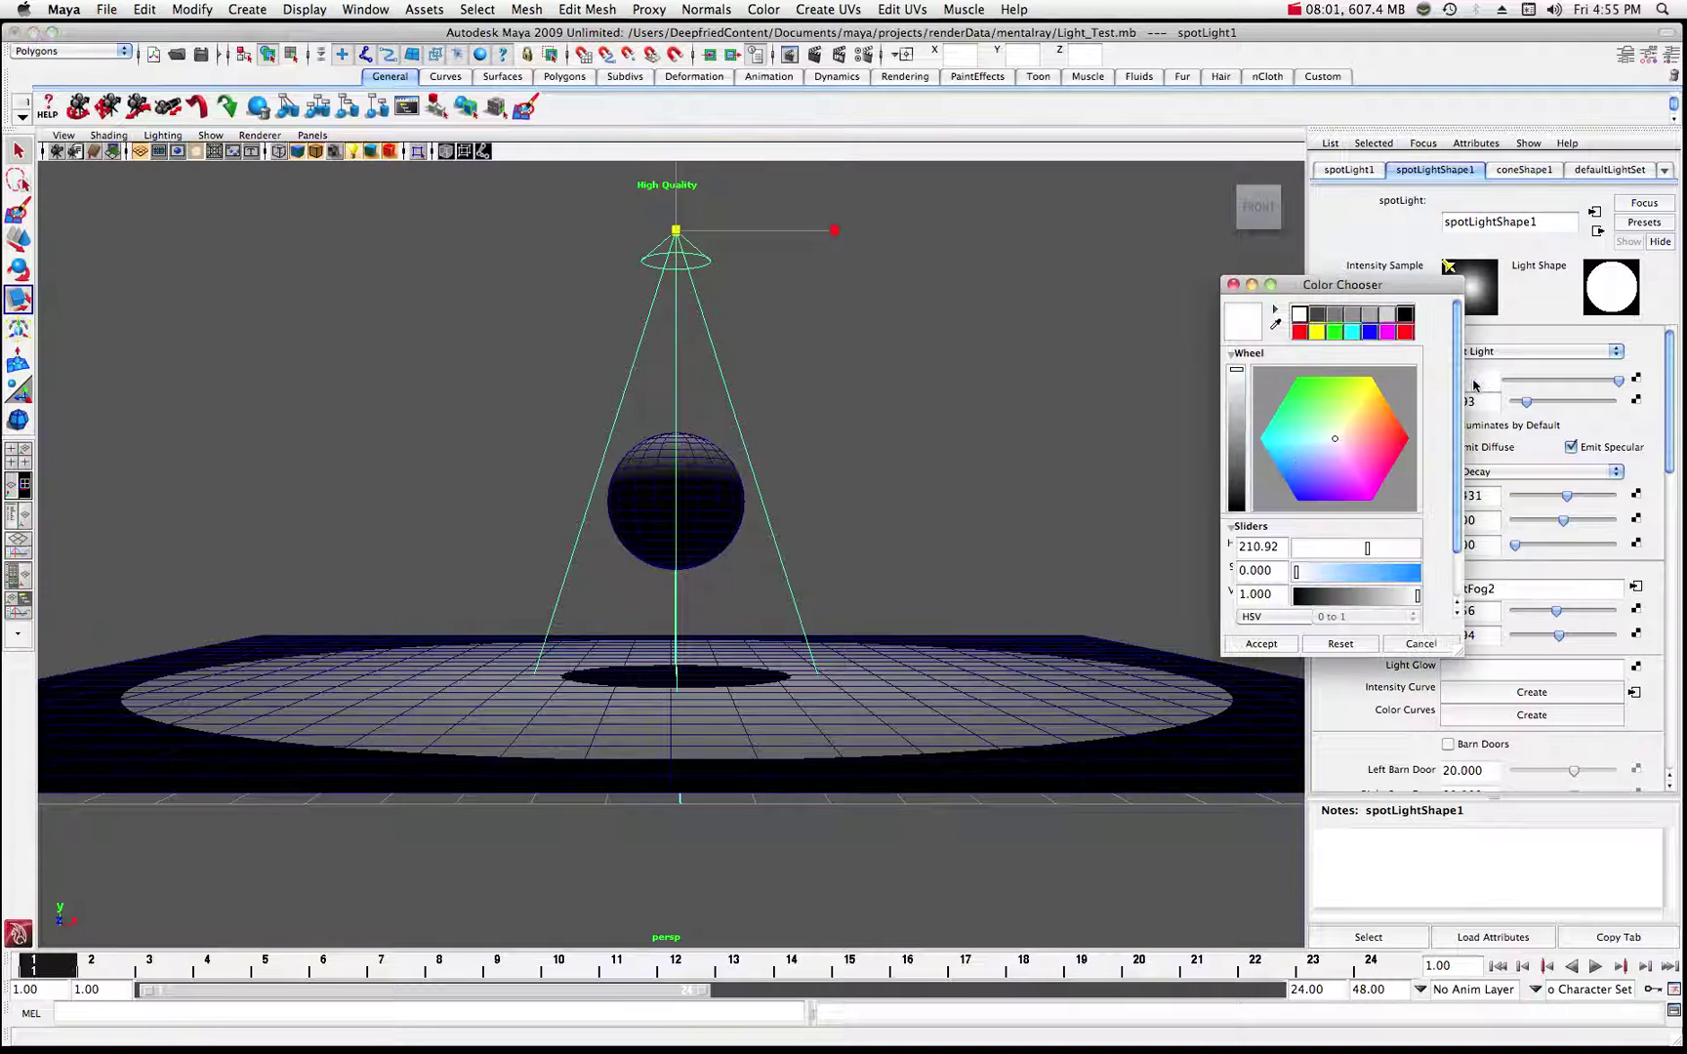
pyautogui.click(1309, 450)
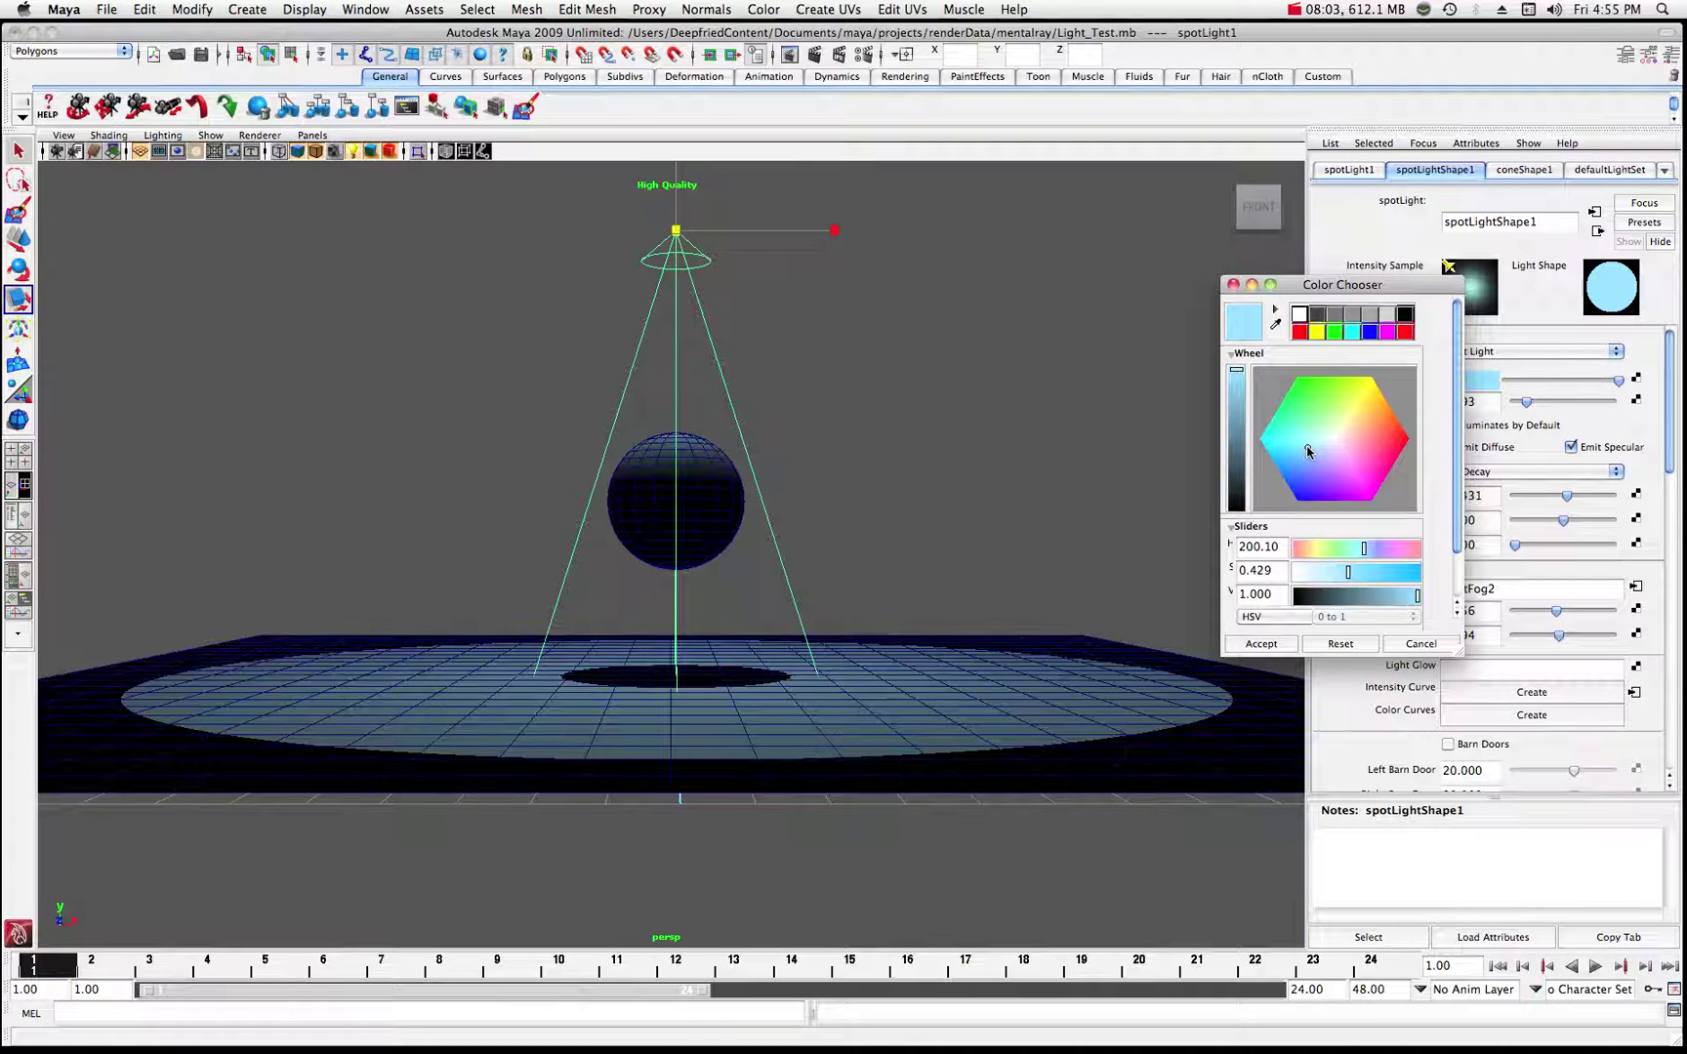
pyautogui.click(1261, 644)
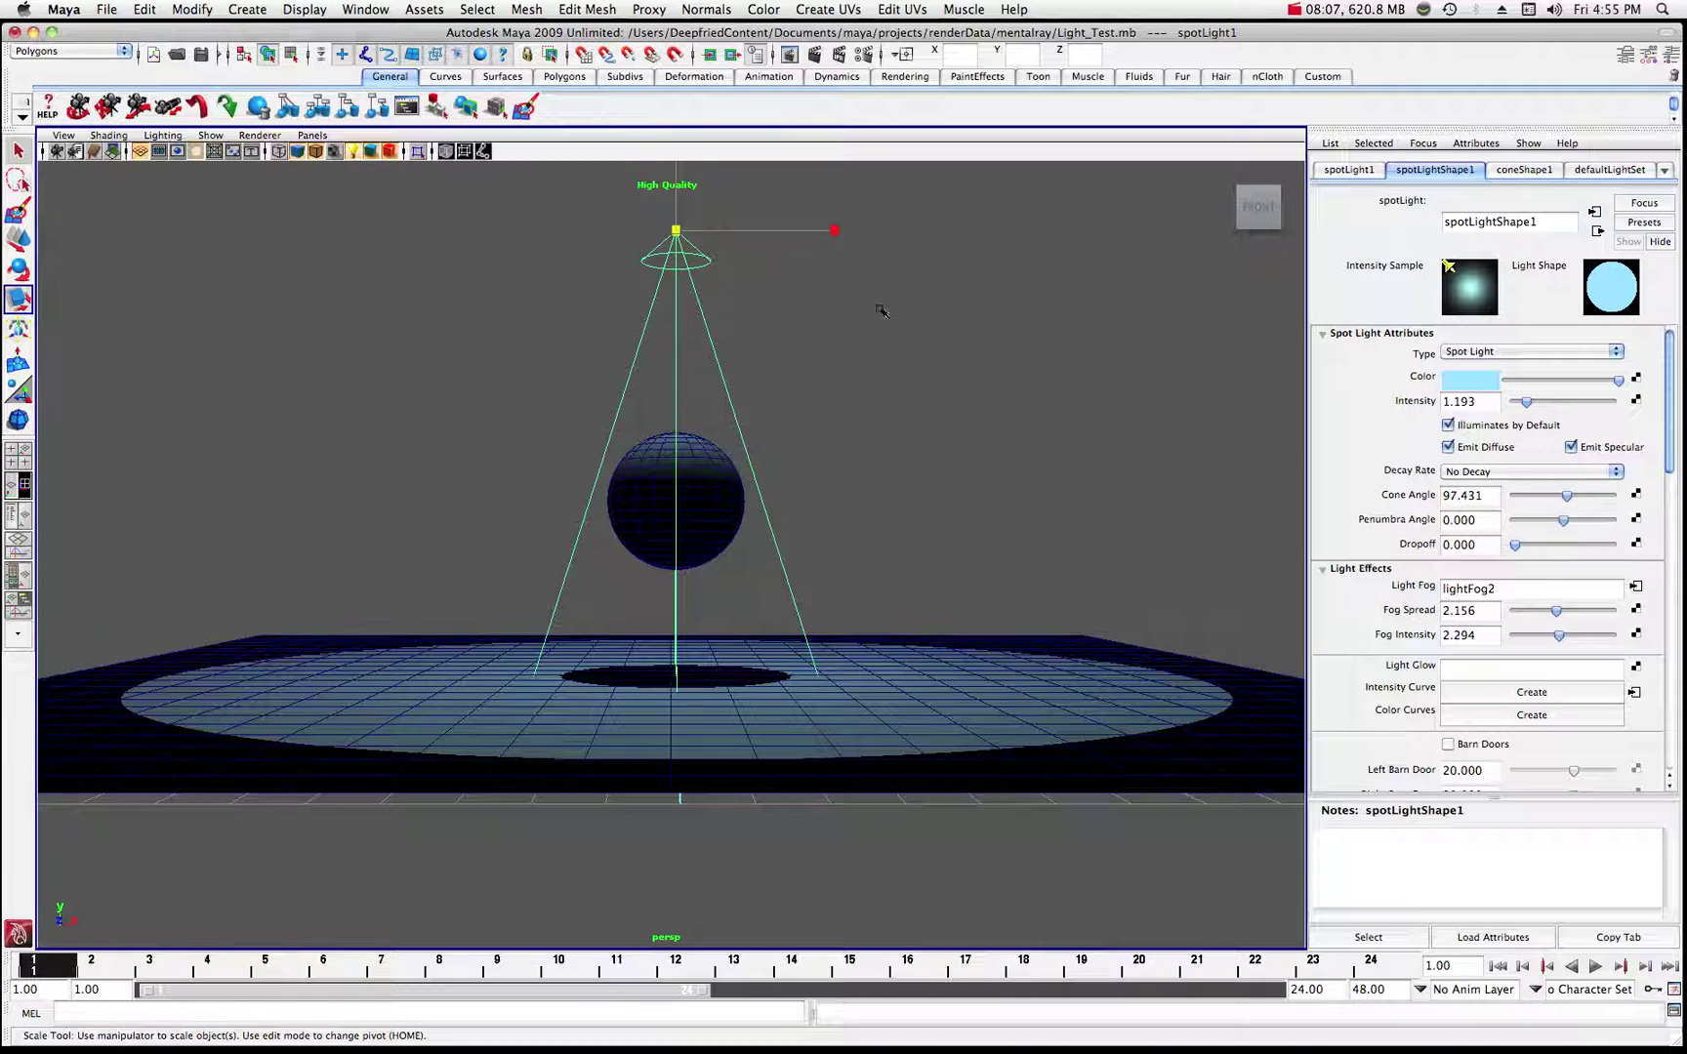
# - Re-render a slightly closer view with the light blue spot light and minimize the render window
pyautogui.scroll(2, 941, 433)
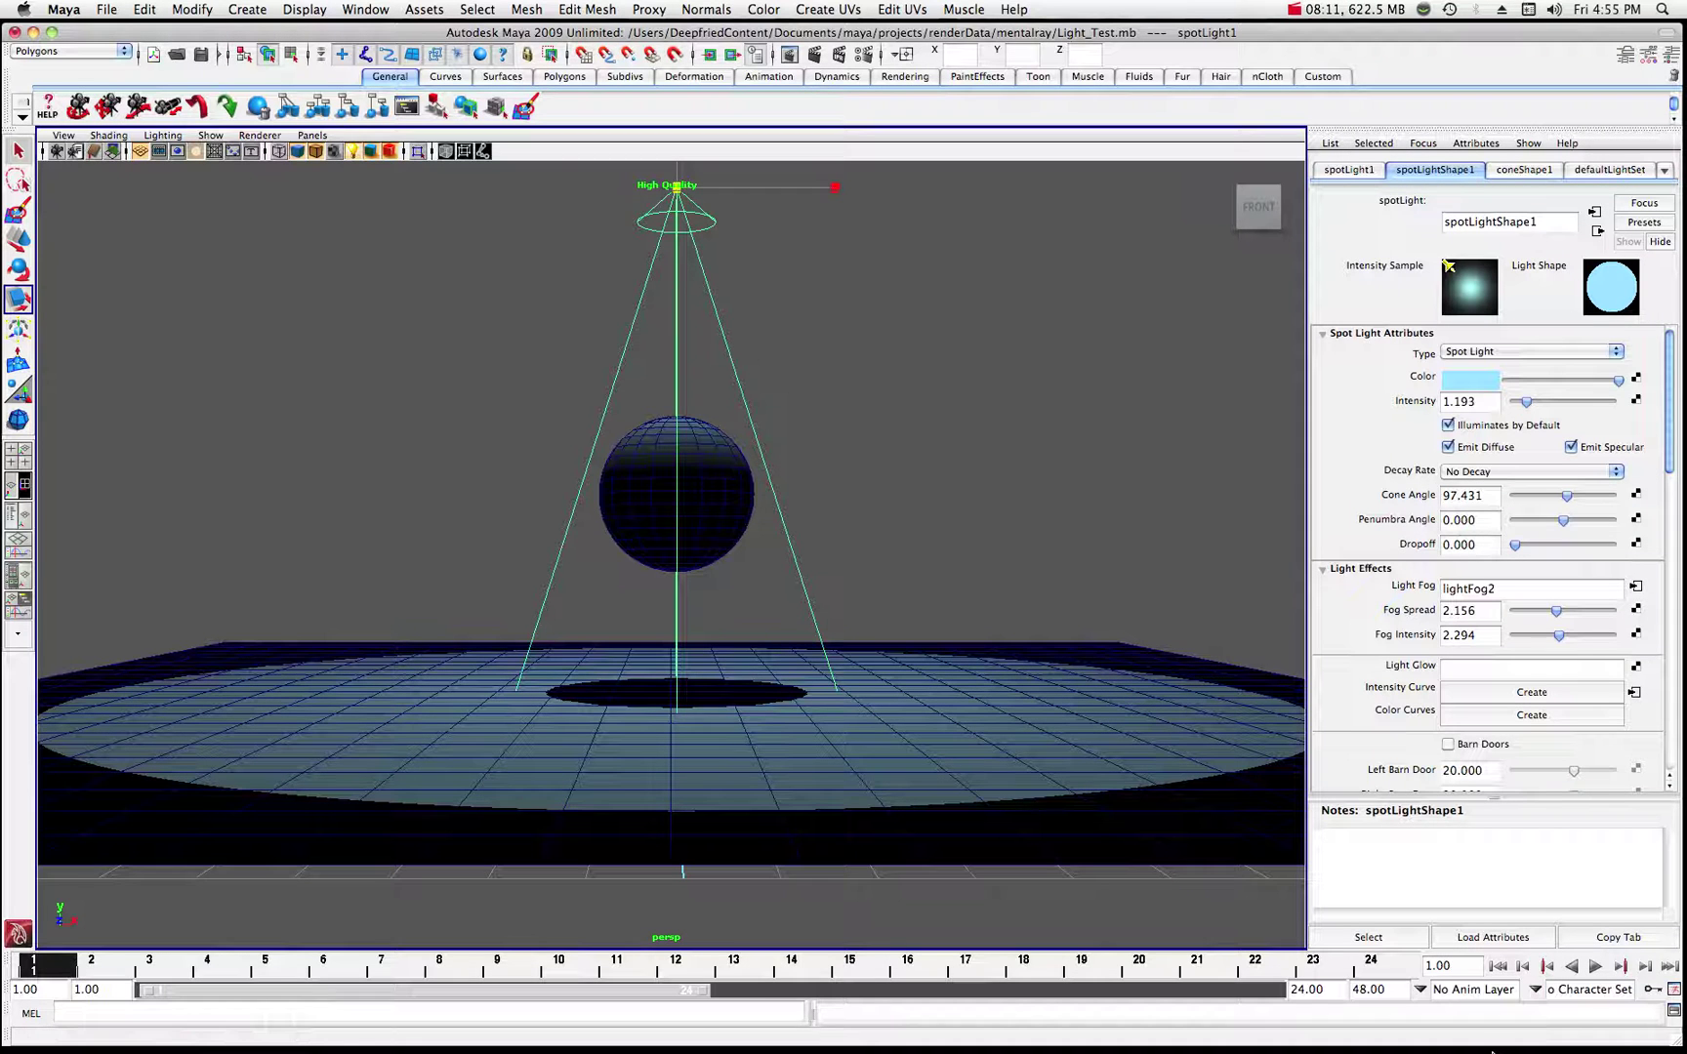
pyautogui.moveTo(1491, 1052)
pyautogui.click(1613, 1023)
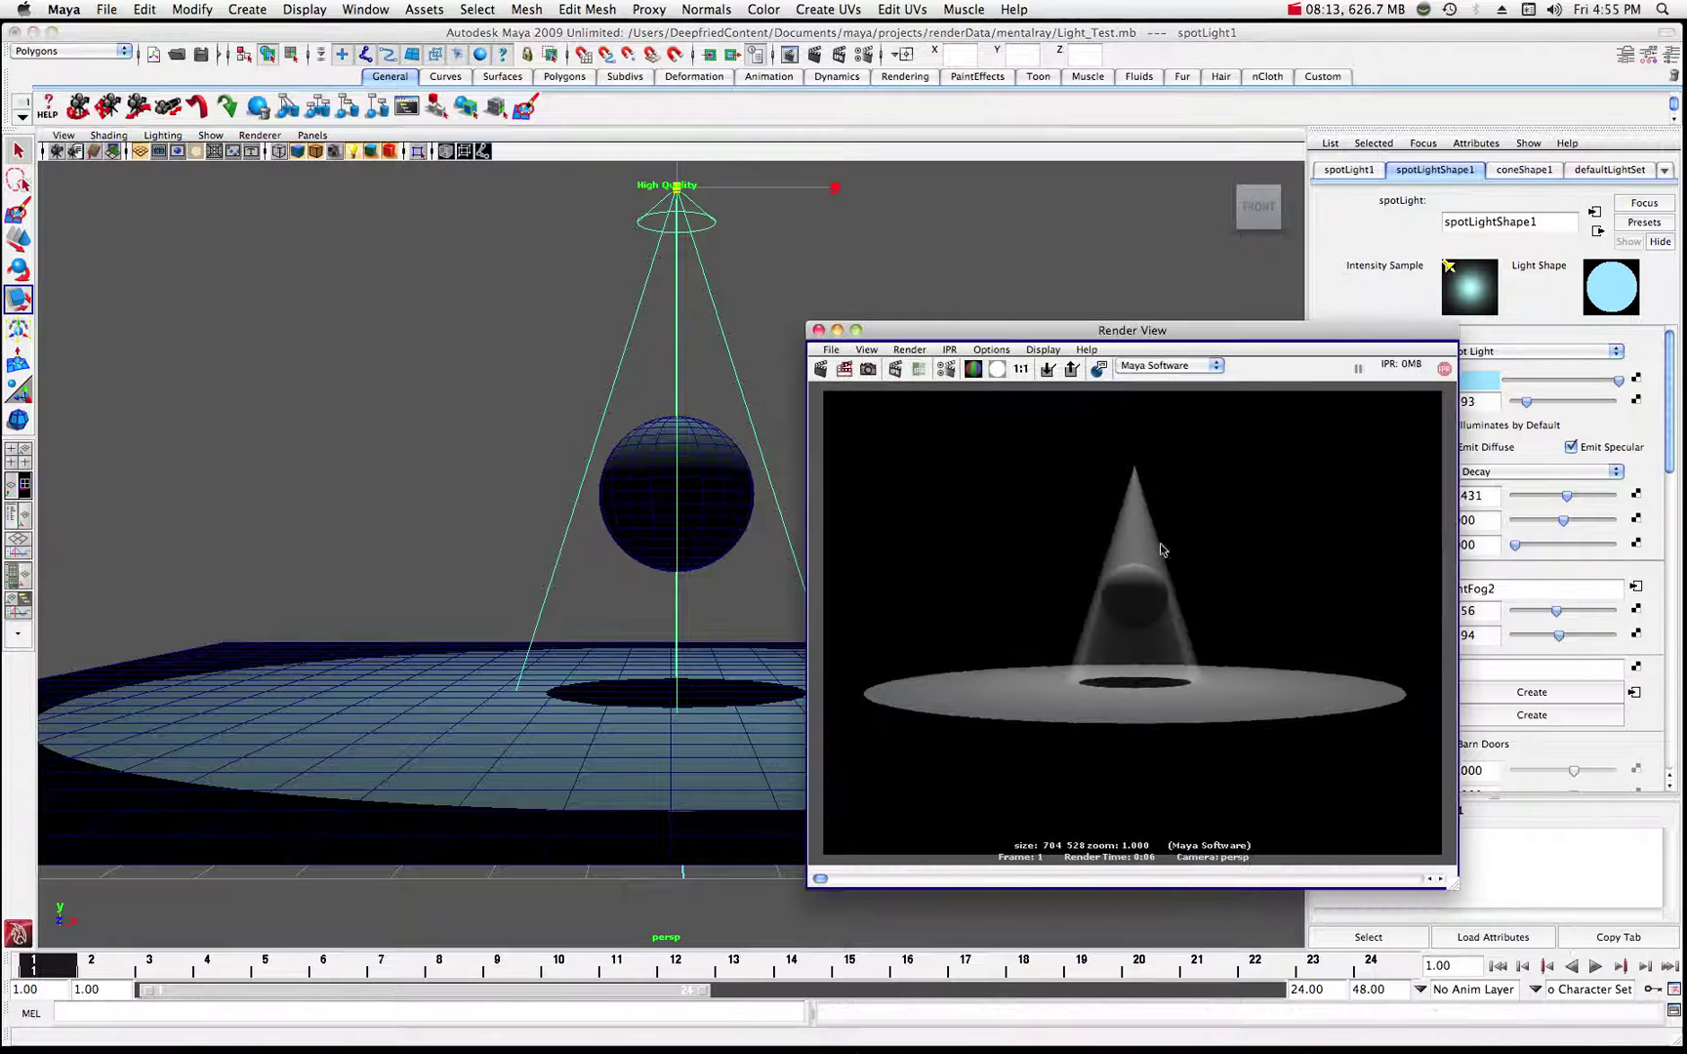
pyautogui.click(821, 369)
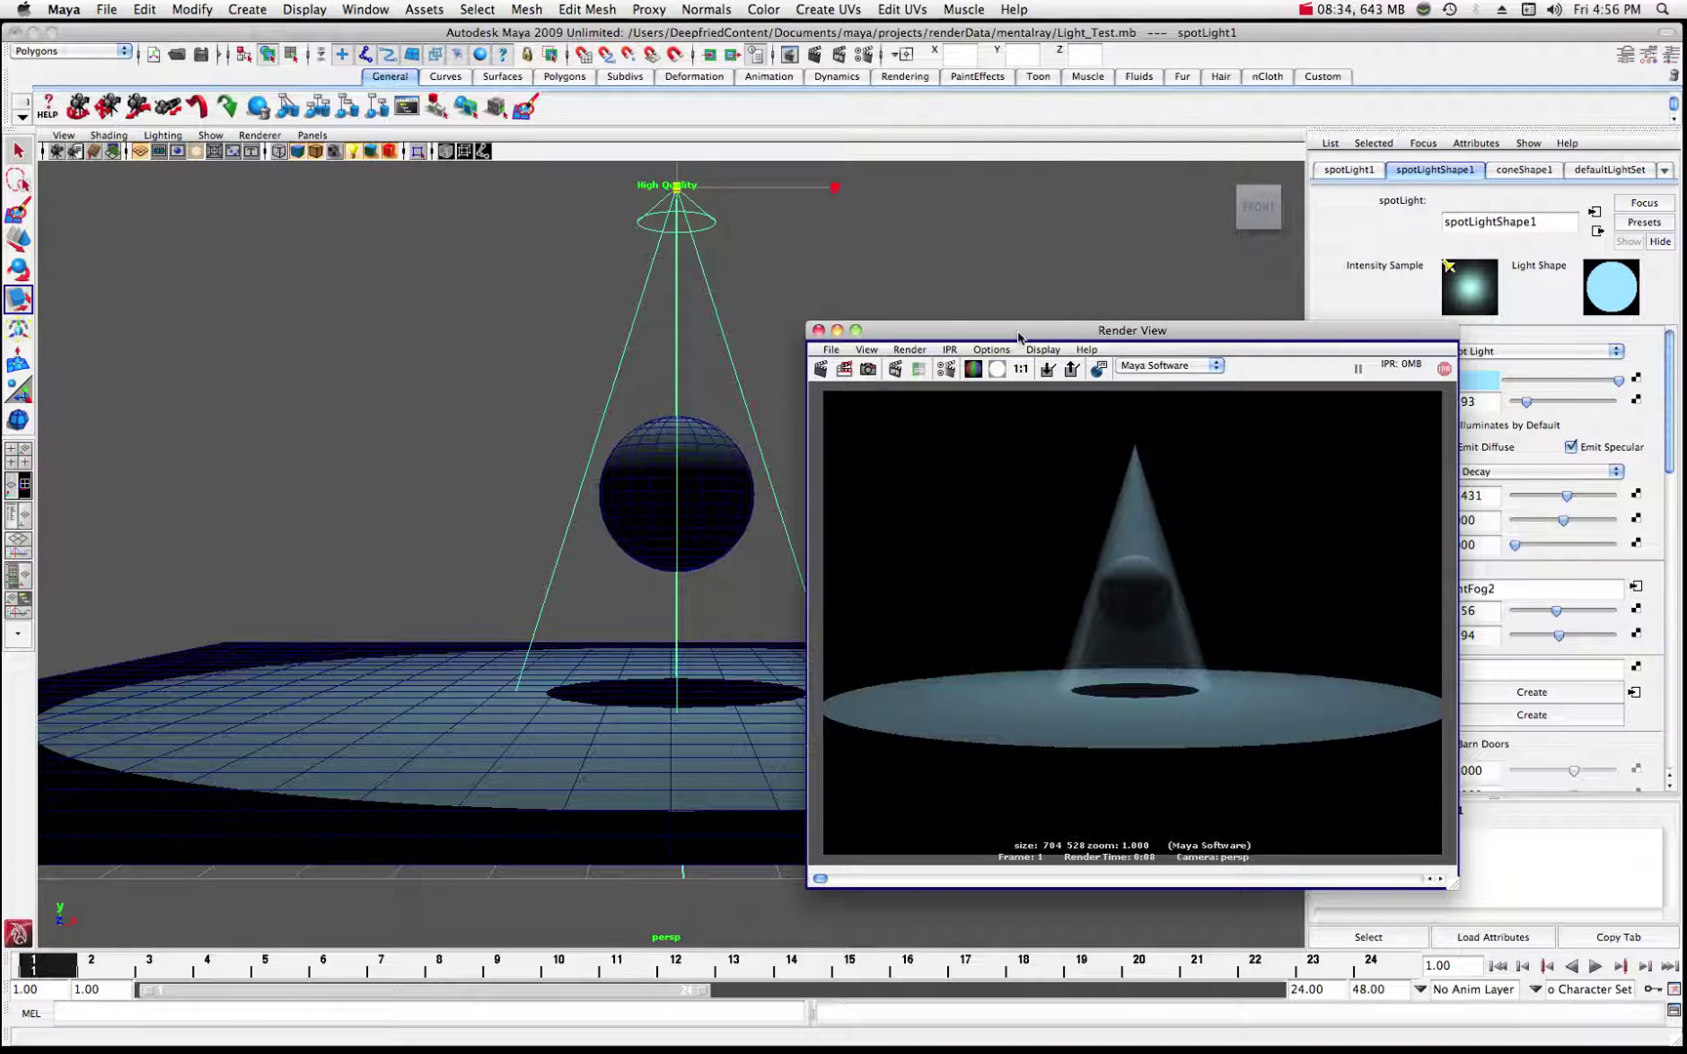
pyautogui.moveTo(1023, 334); pyautogui.dragTo(1009, 339)
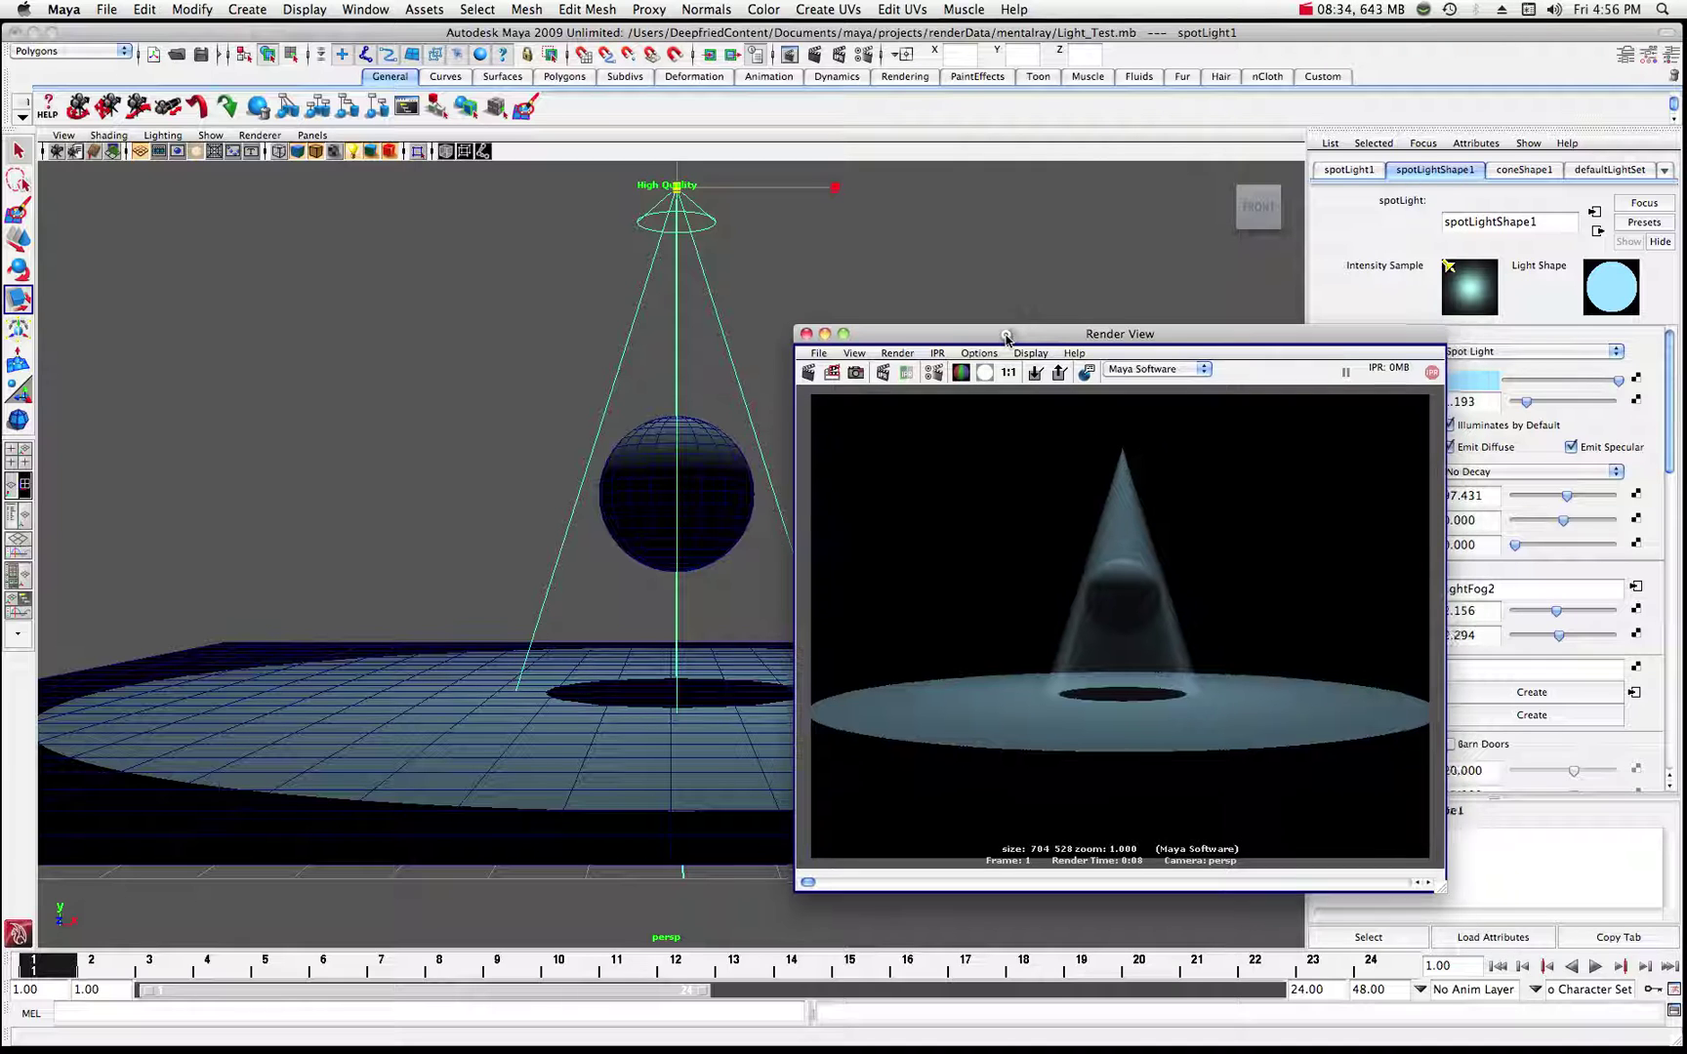
pyautogui.click(824, 337)
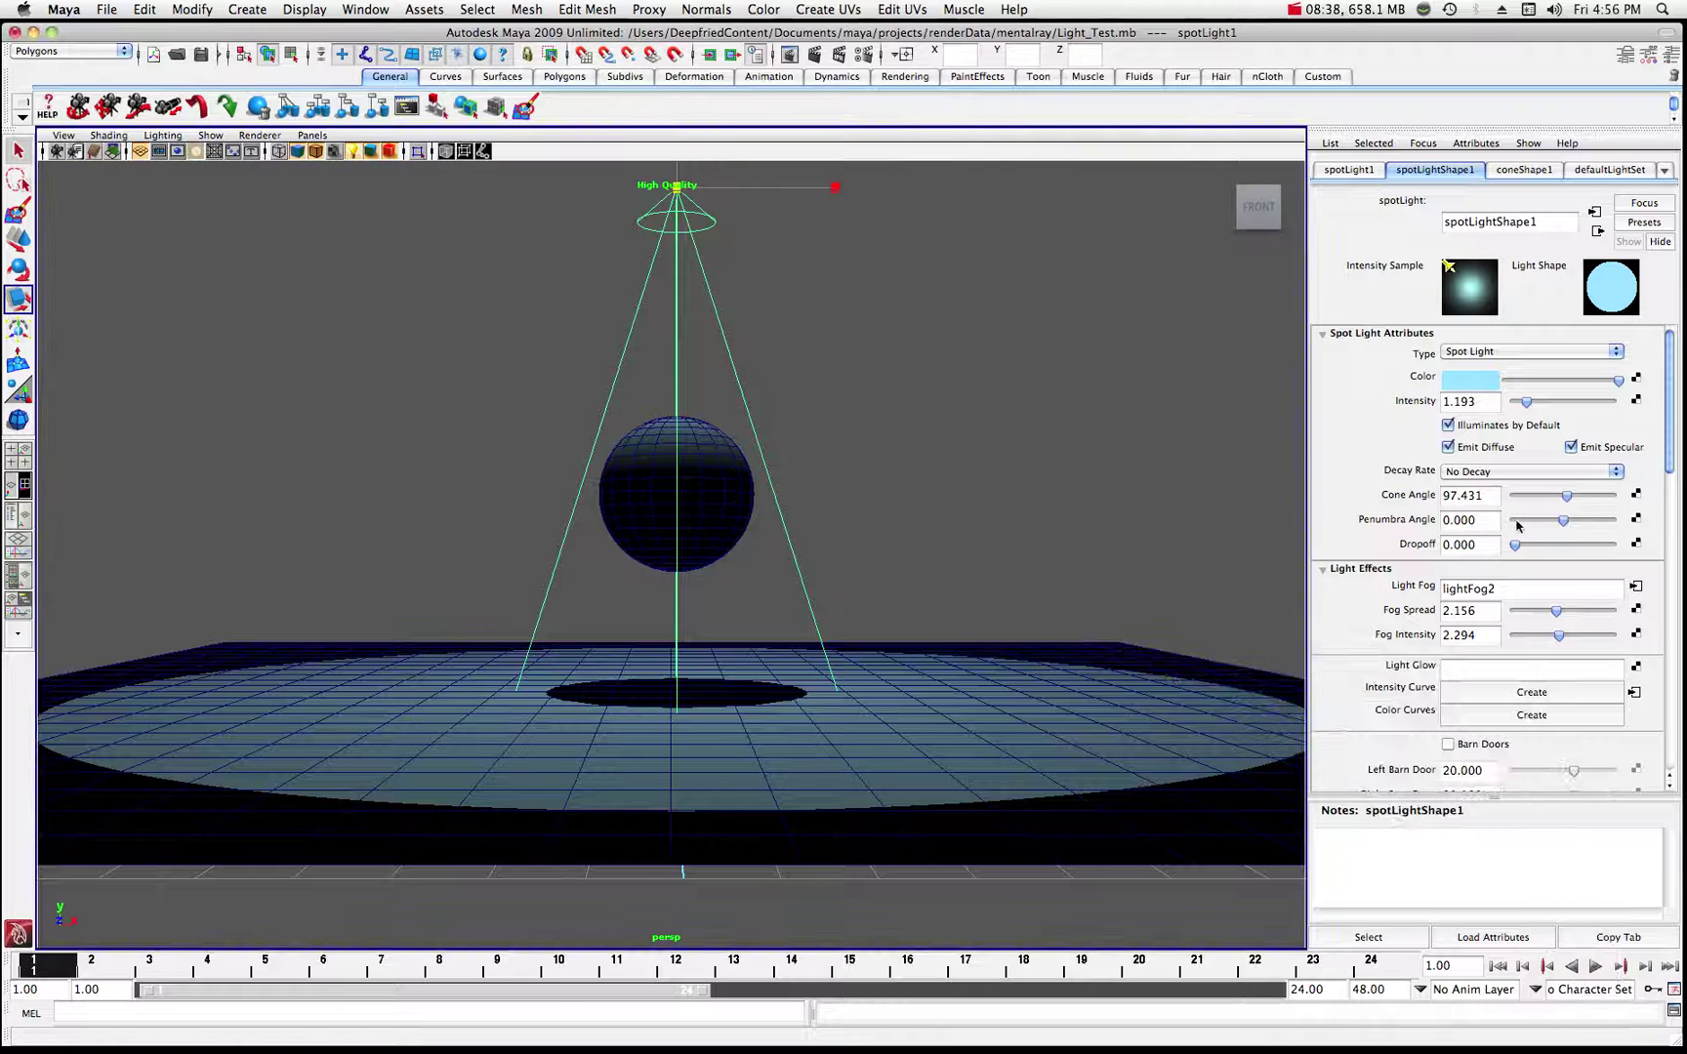
# - Set the spot light's Penumbra Angle to about 3.58, Dropoff to about 2.34, Fog Spread to about 2.52 and Fog Intensity to about 2.80
pyautogui.moveTo(1561, 522); pyautogui.dragTo(1579, 522)
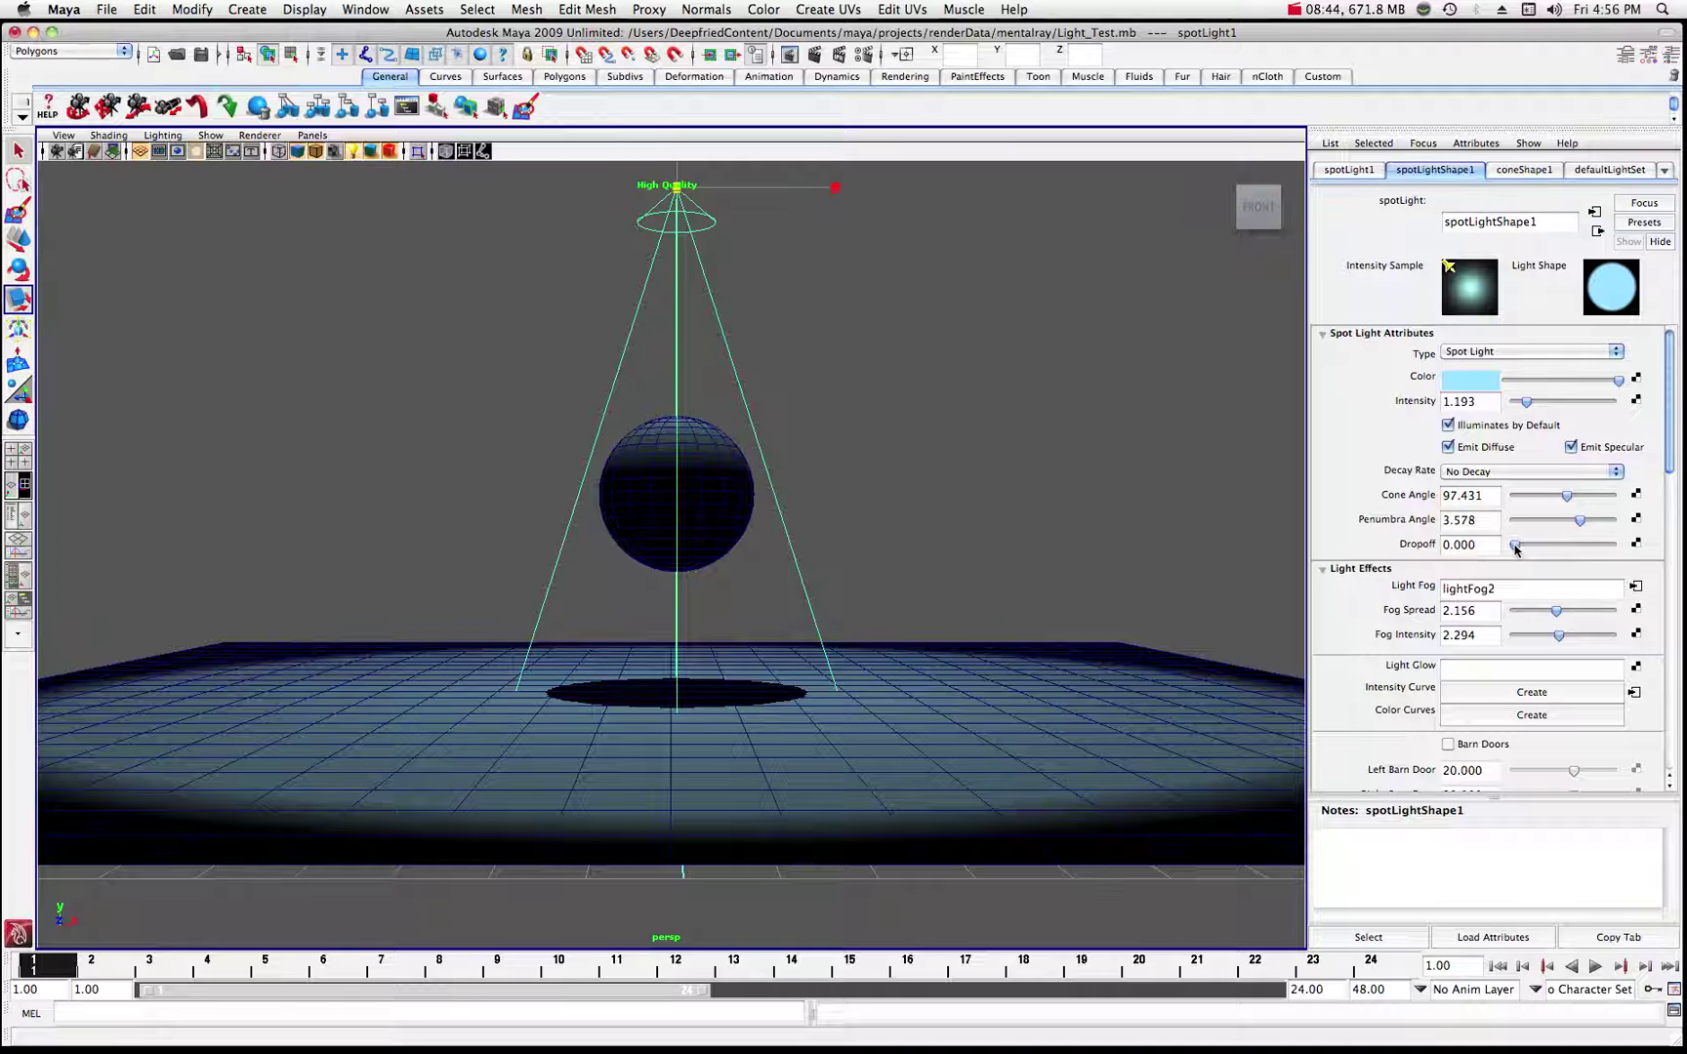
pyautogui.moveTo(1515, 549); pyautogui.dragTo(1518, 549)
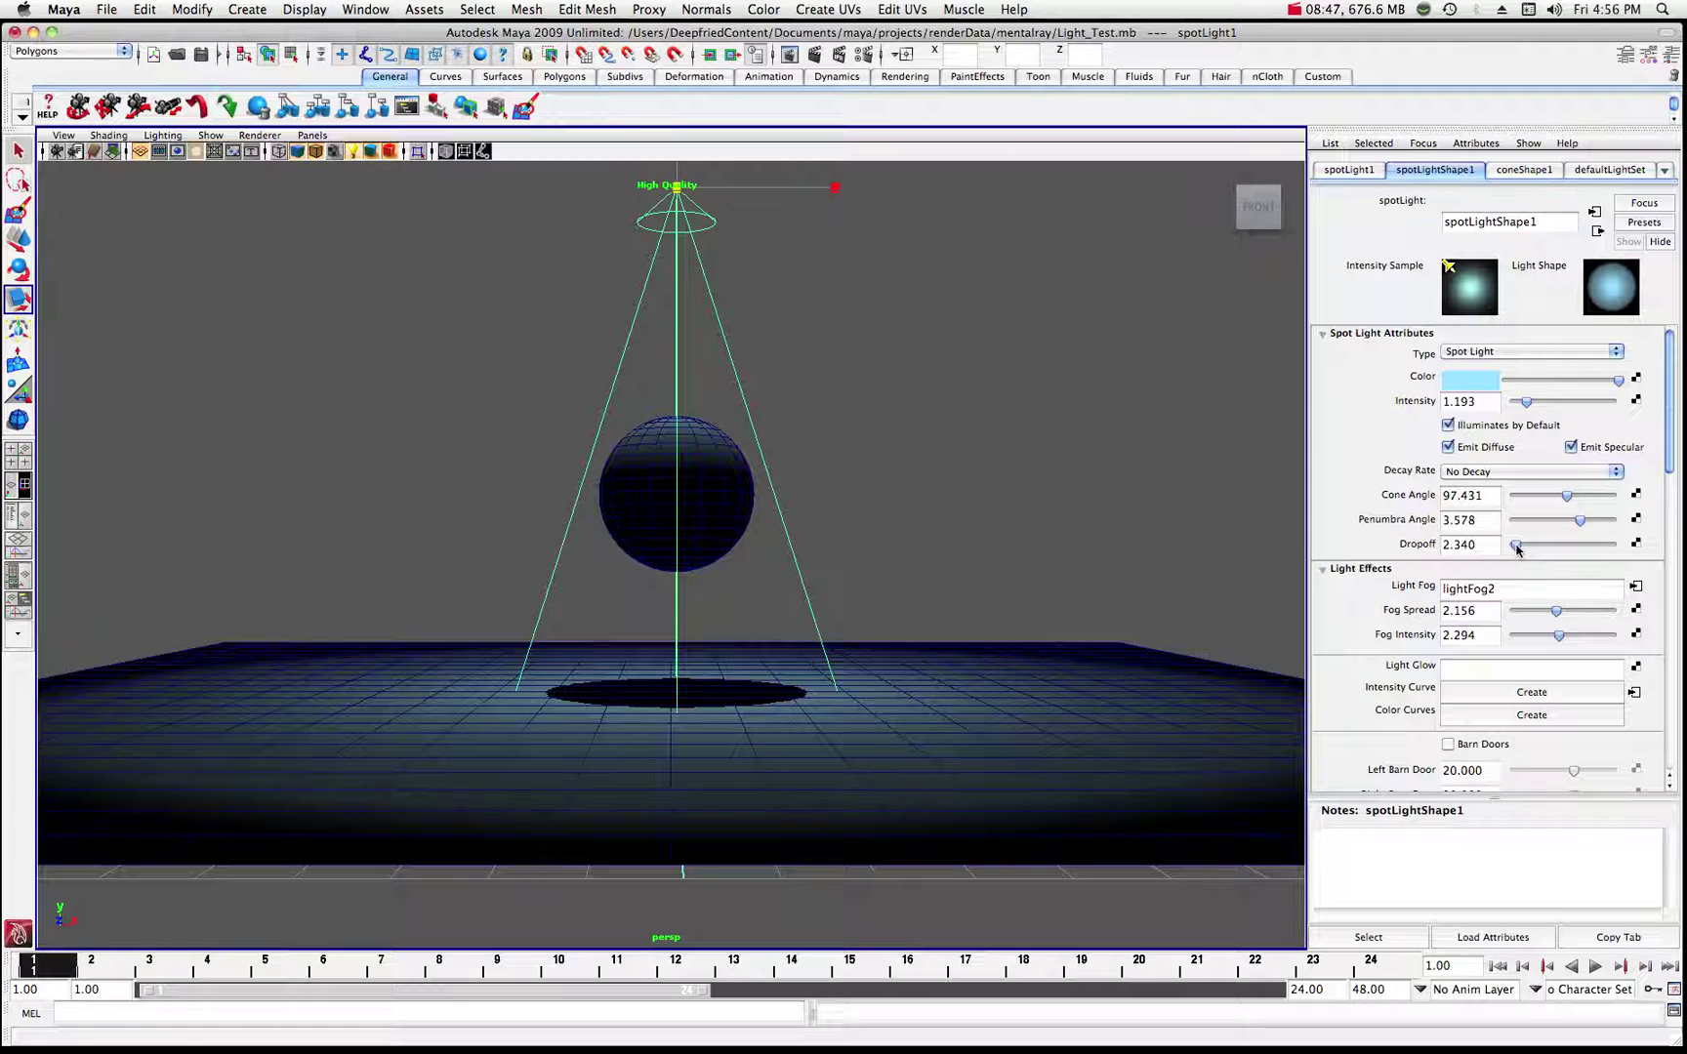
pyautogui.moveTo(1556, 612); pyautogui.dragTo(1569, 635)
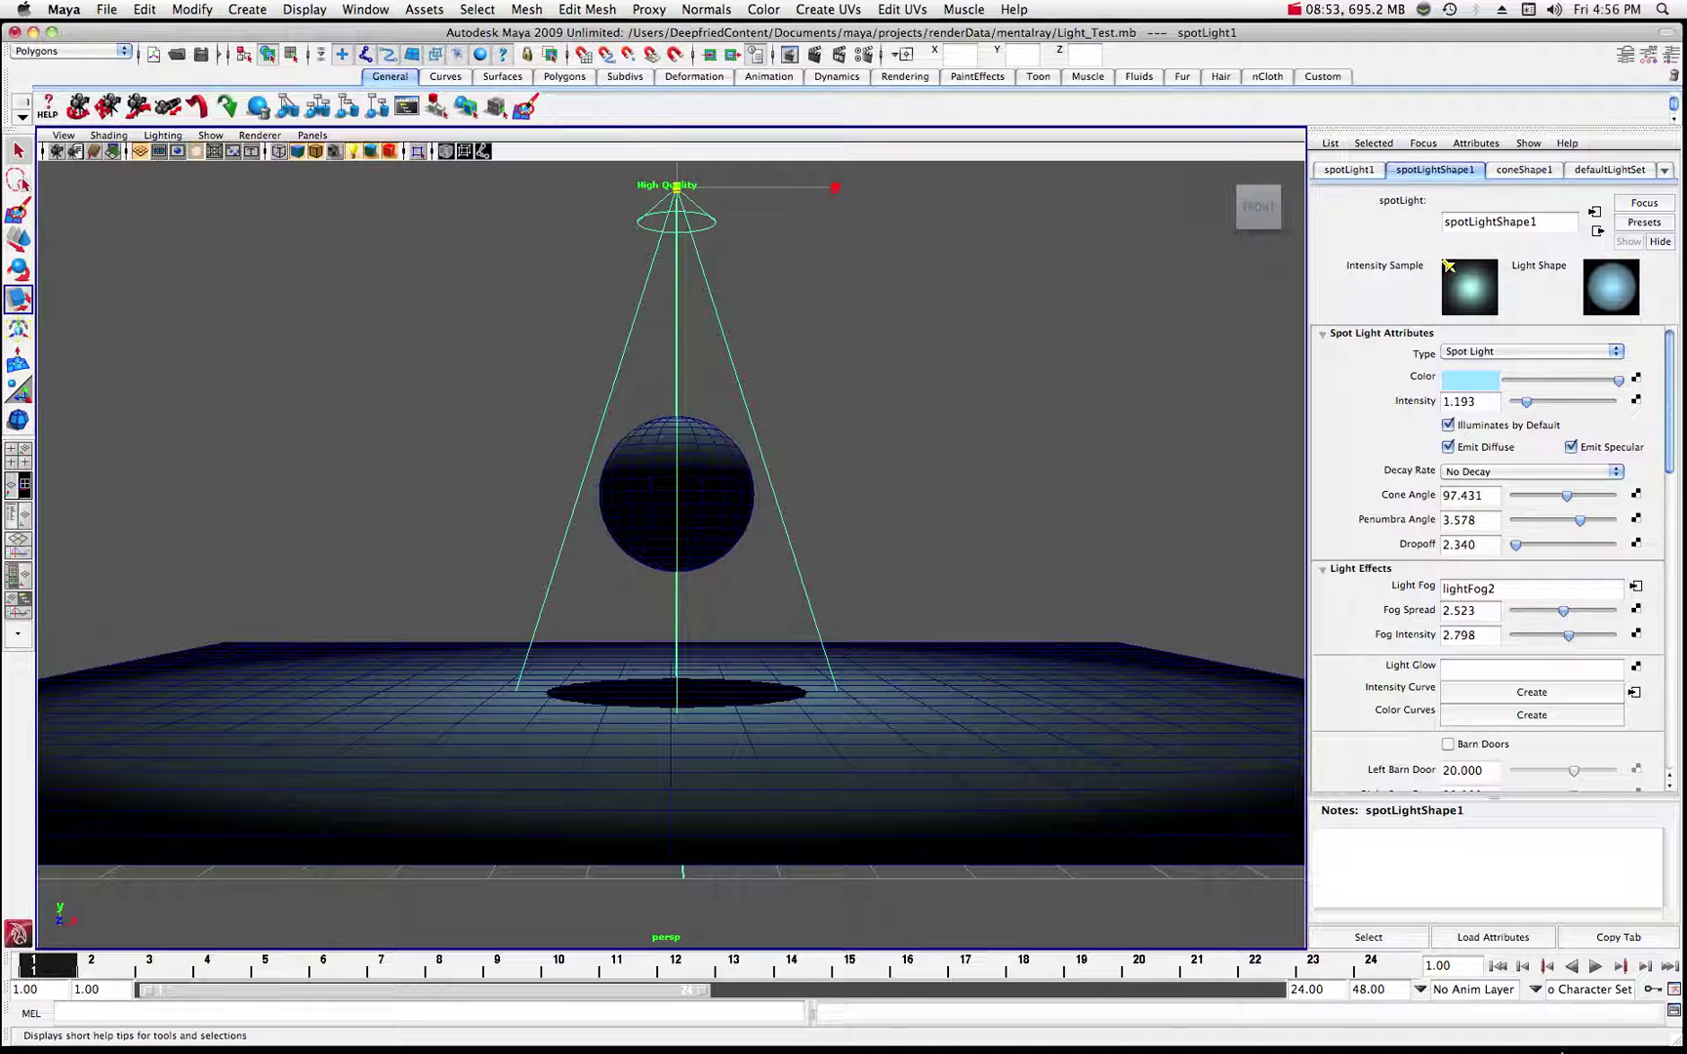
# - Restore the render window, re-render the scene with the softened light edge and stronger fog, and shift the window slightly
pyautogui.click(1562, 1032)
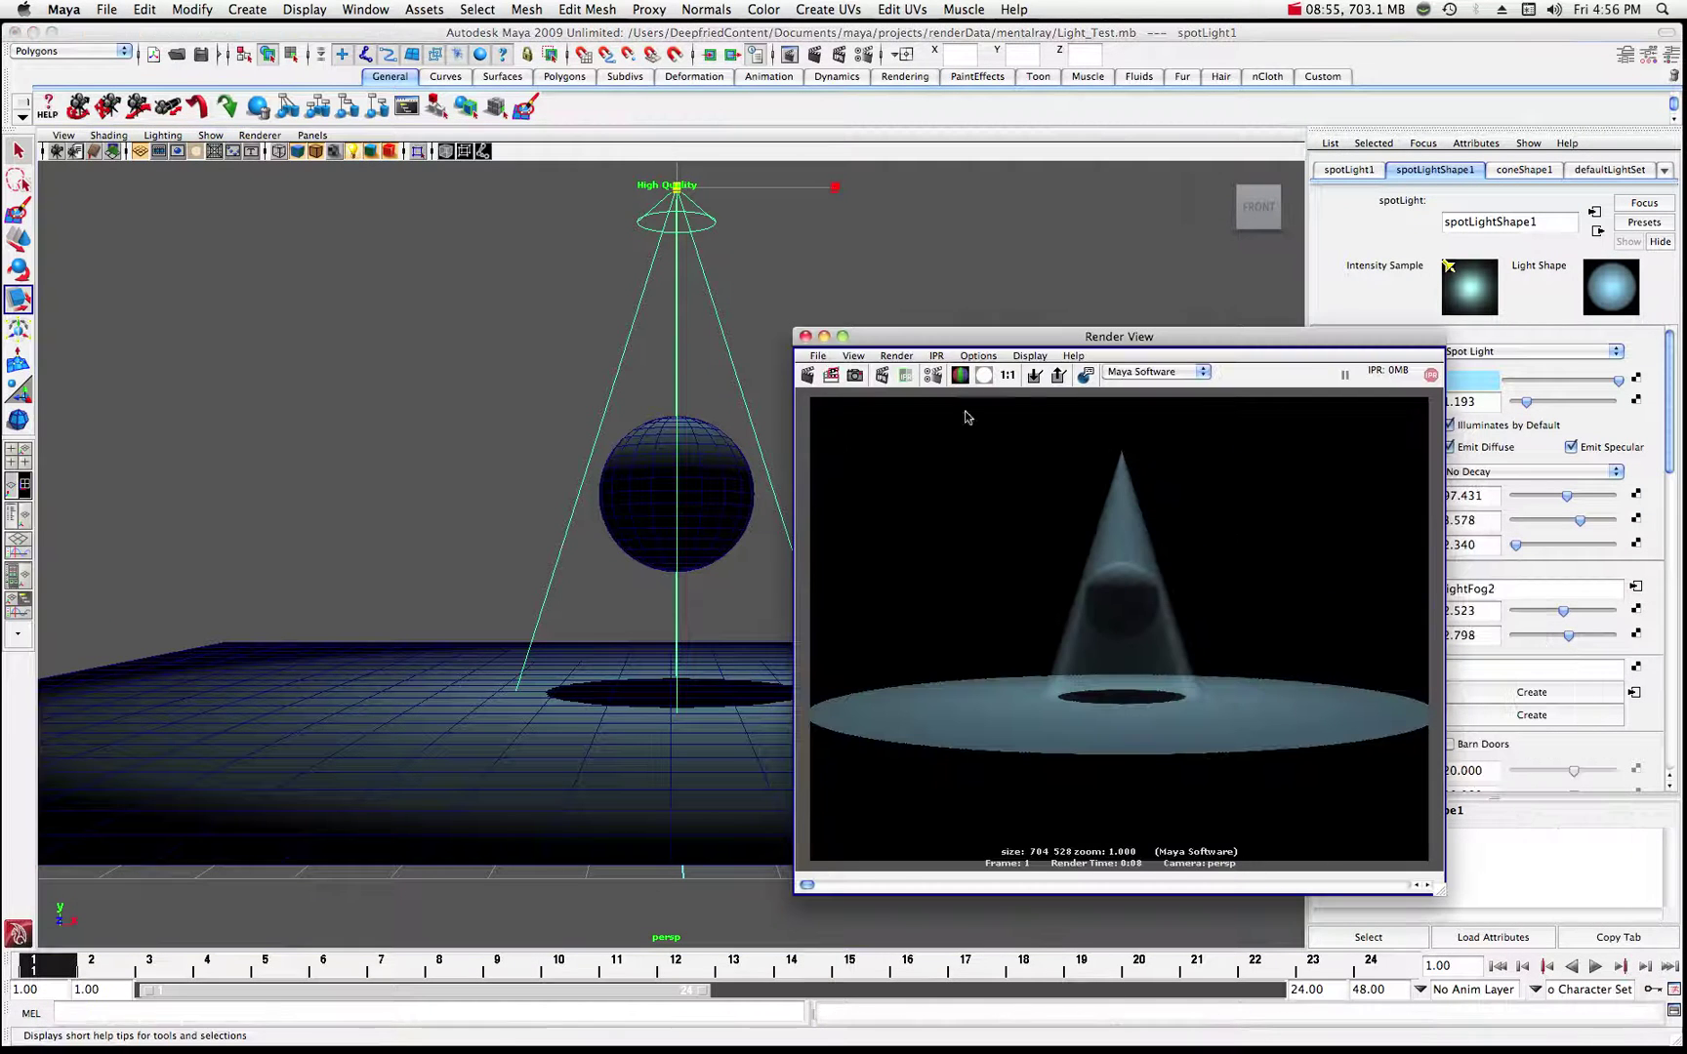
pyautogui.click(812, 376)
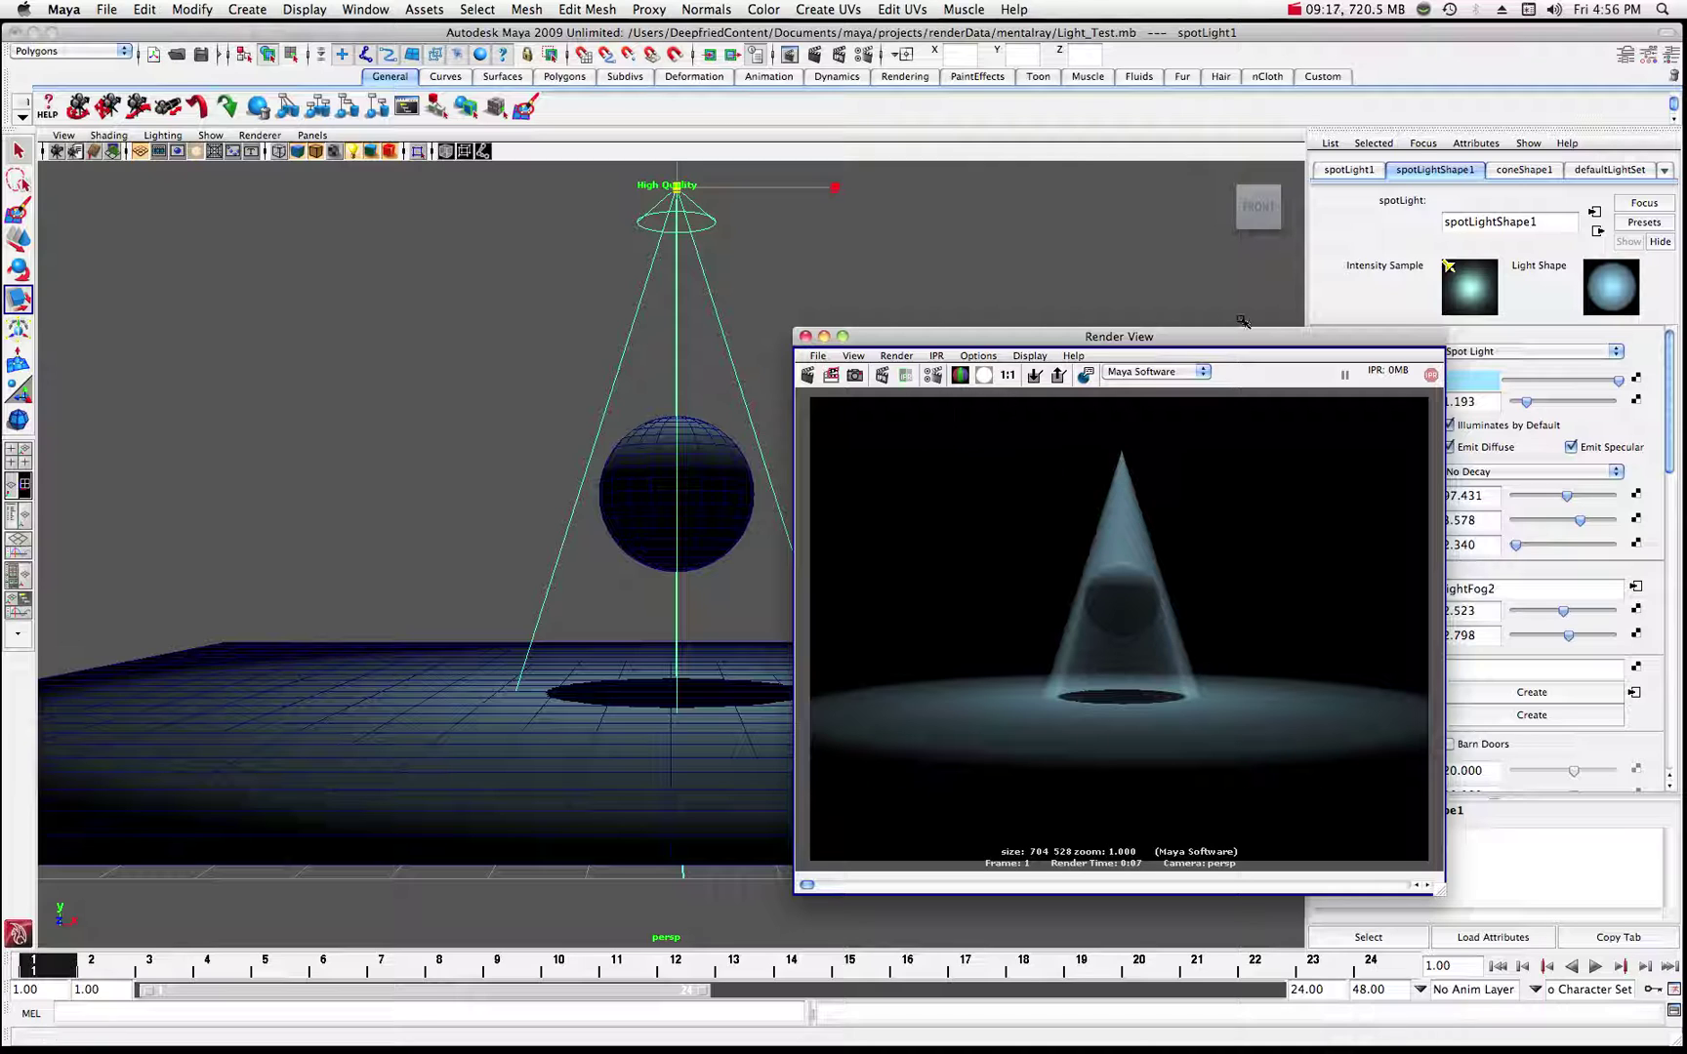
pyautogui.moveTo(1242, 338); pyautogui.dragTo(1231, 334)
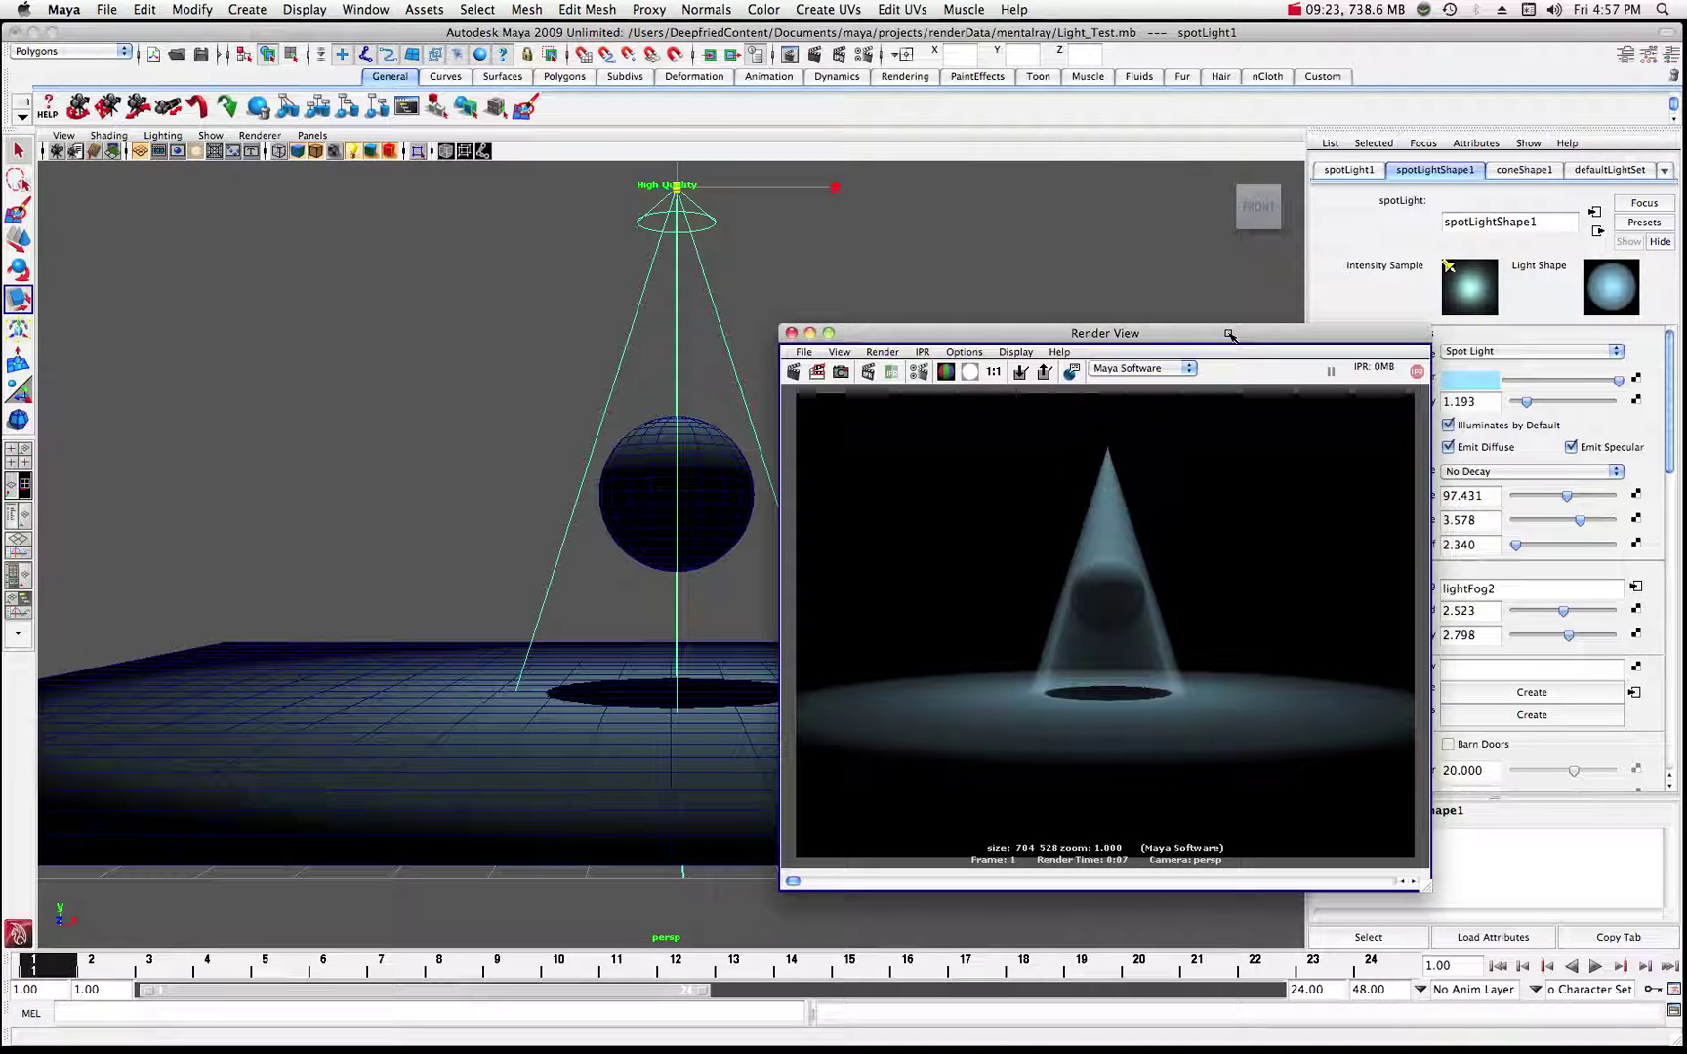